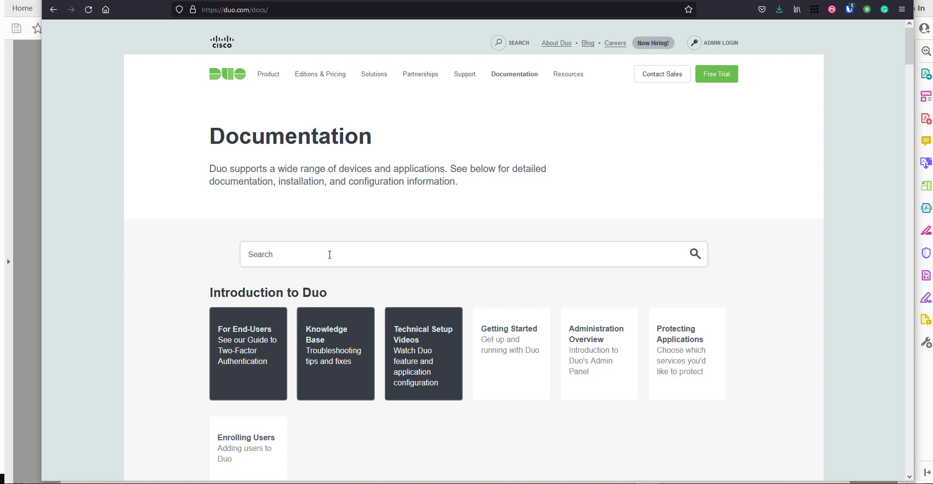
- Filter the Duo documentation cards by 'rdp', leaving only the Windows and WordPress results
text(rdp)
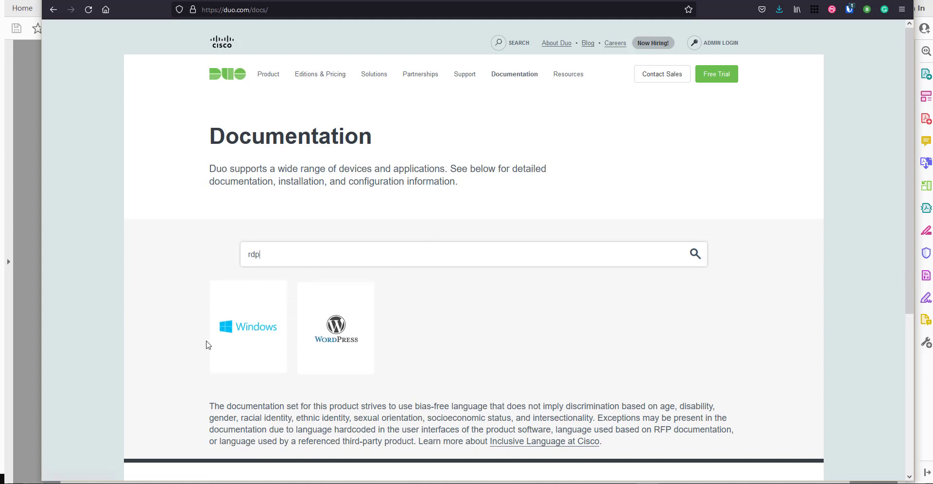
- Open the Windows result to view the Duo Authentication for Windows Logon and RDP guide's contents
click(245, 333)
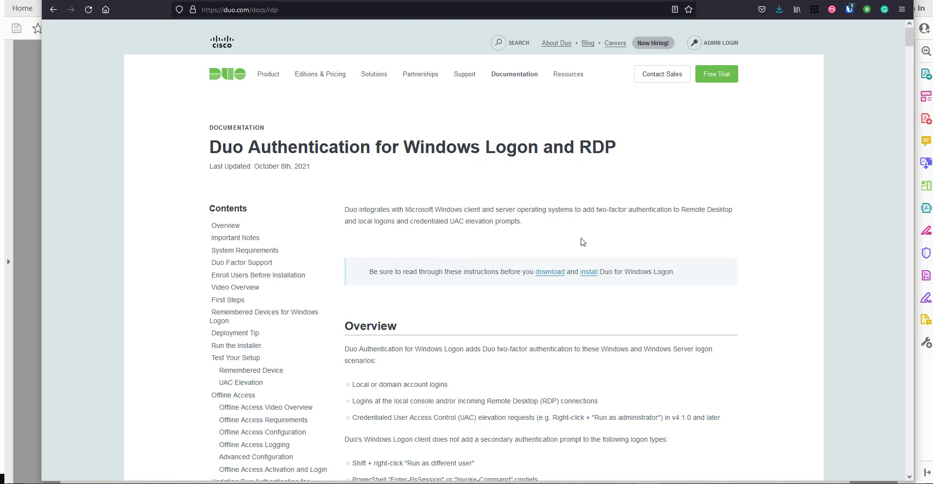
scroll(583, 242, down, 3)
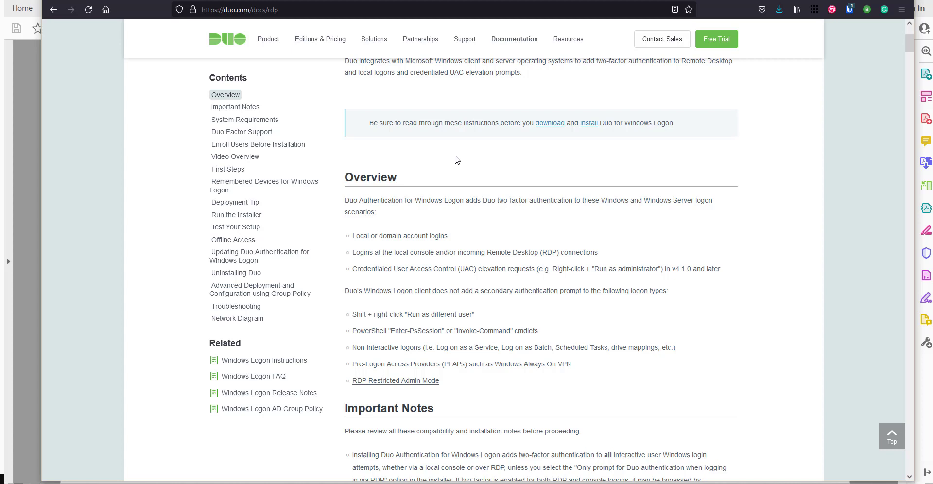
scroll(457, 160, up, 3)
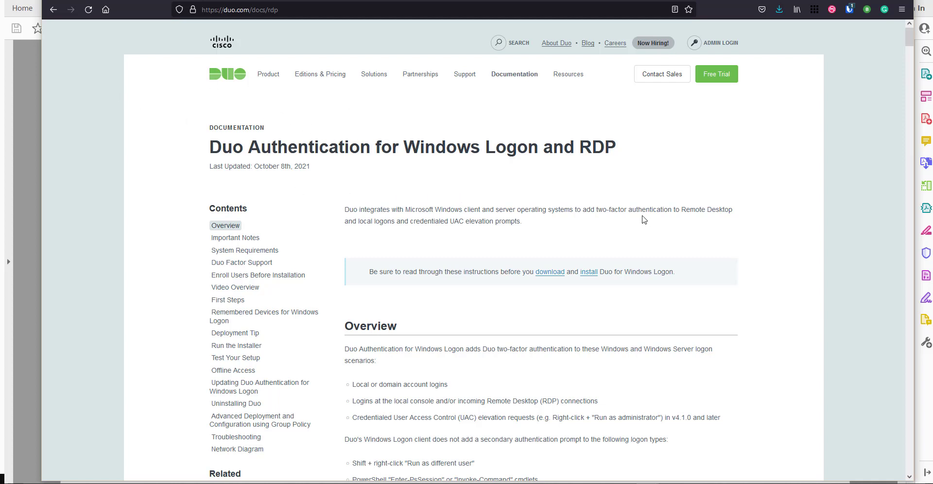
scroll(253, 175, down, 3)
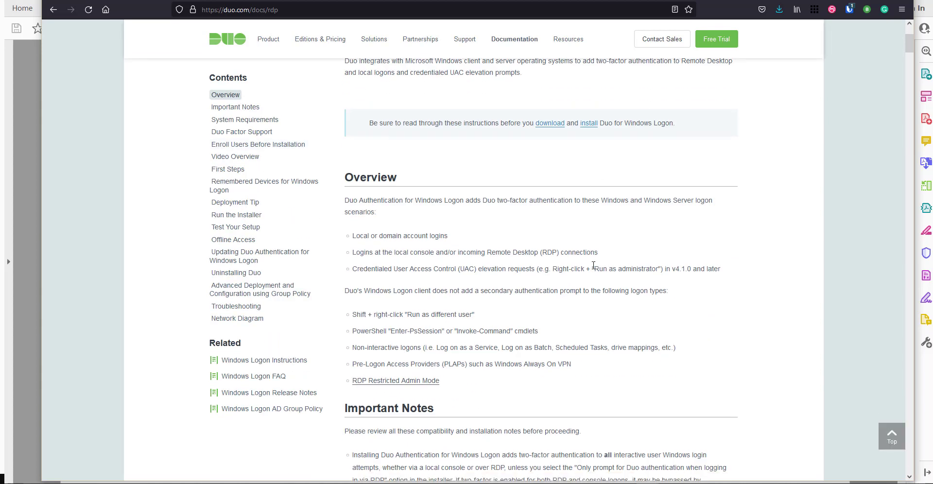
scroll(593, 265, up, 3)
scroll(592, 268, down, 1)
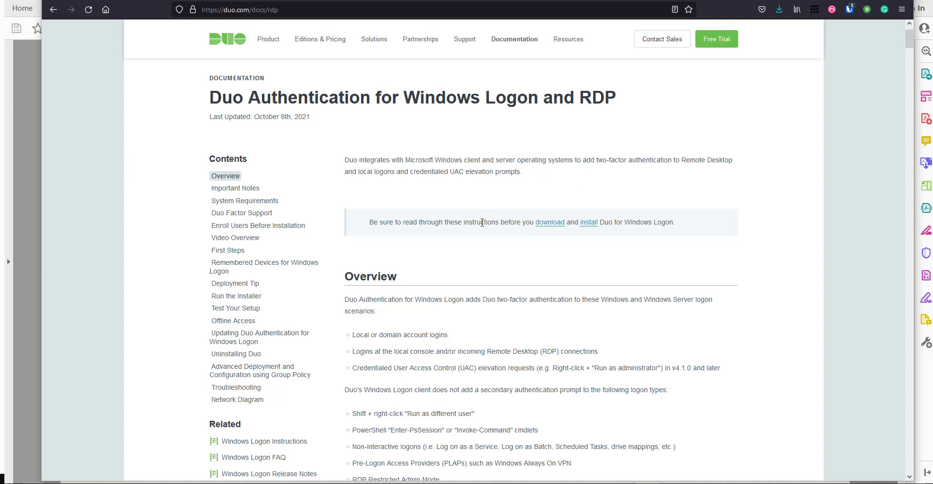
scroll(490, 213, down, 2)
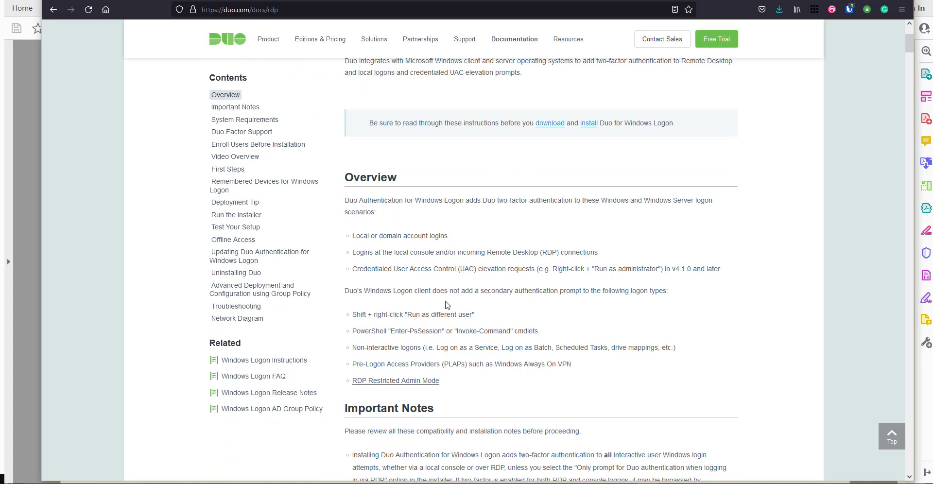
scroll(410, 234, down, 1)
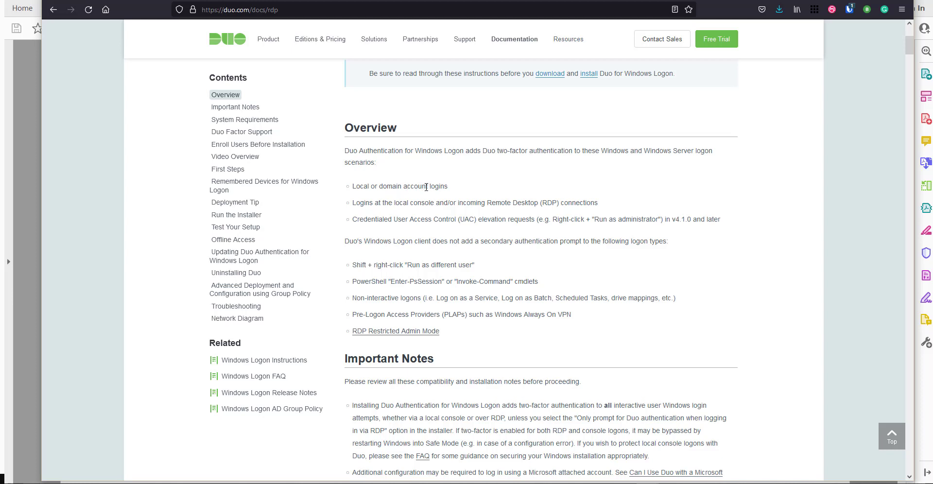
scroll(444, 167, down, 2)
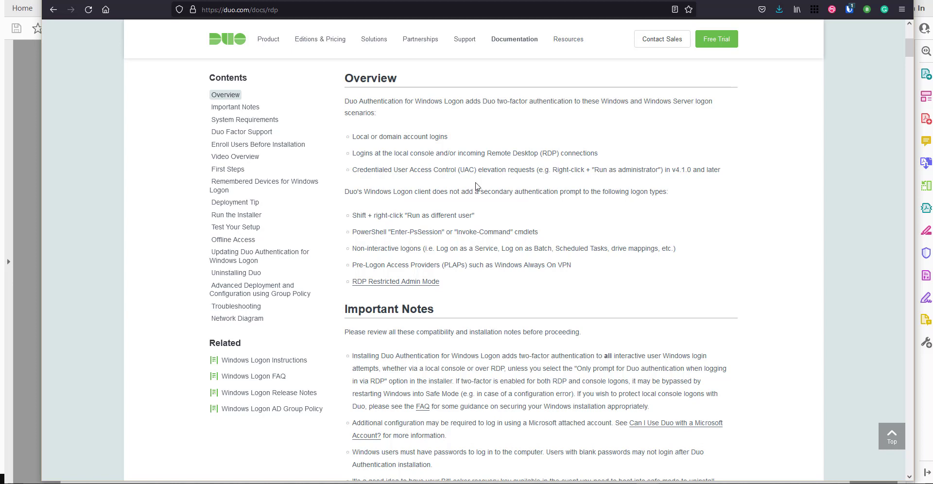
scroll(469, 191, up, 1)
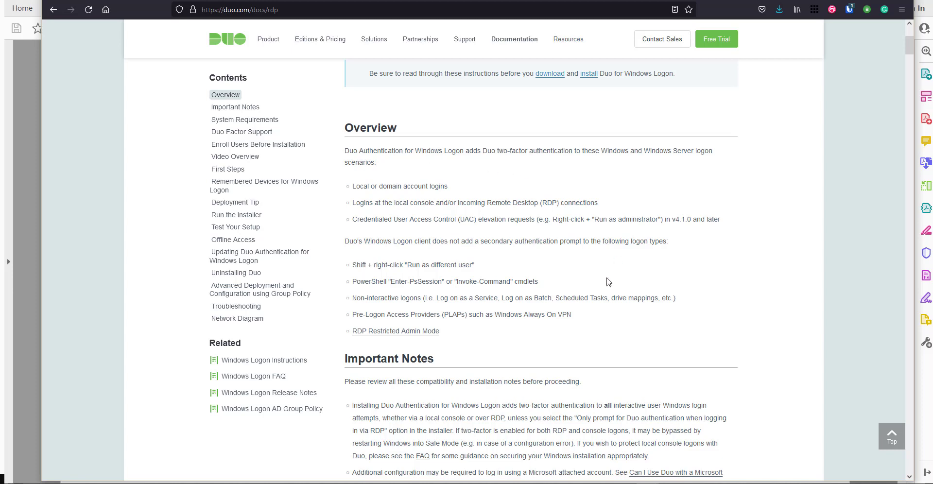
scroll(608, 278, down, 2)
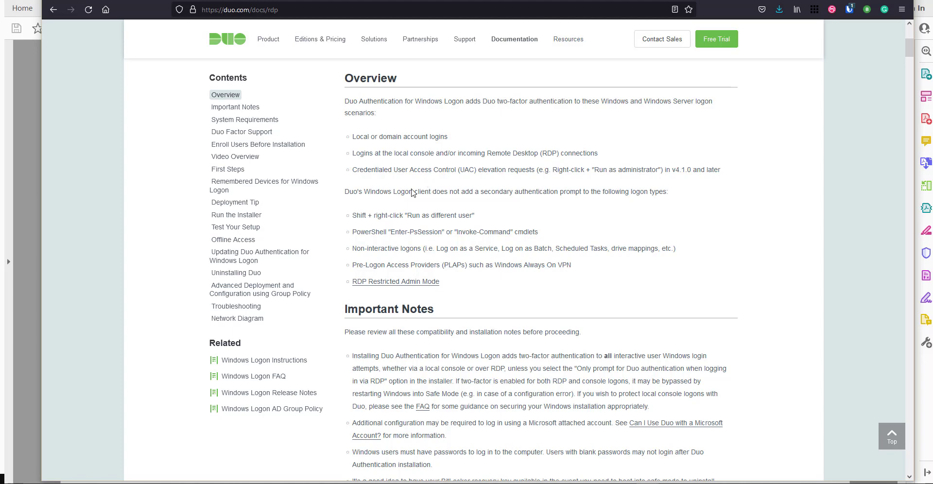
scroll(414, 175, down, 1)
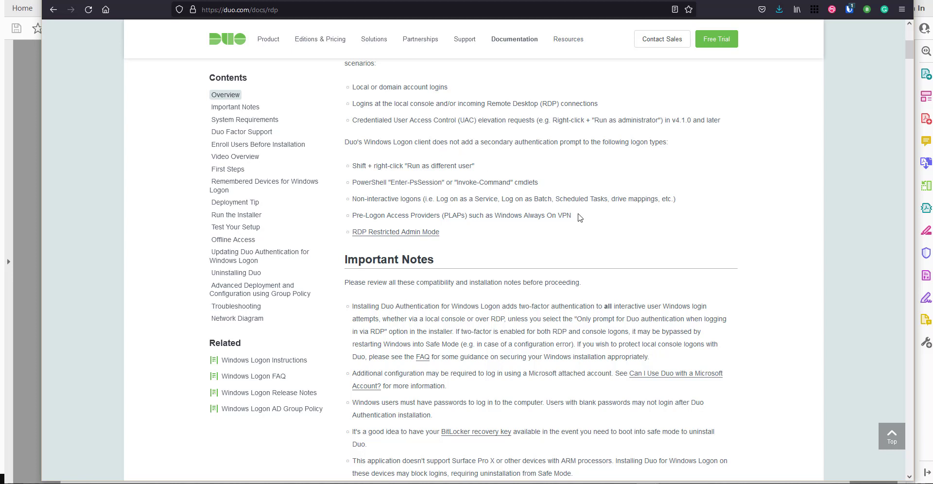
scroll(529, 173, down, 3)
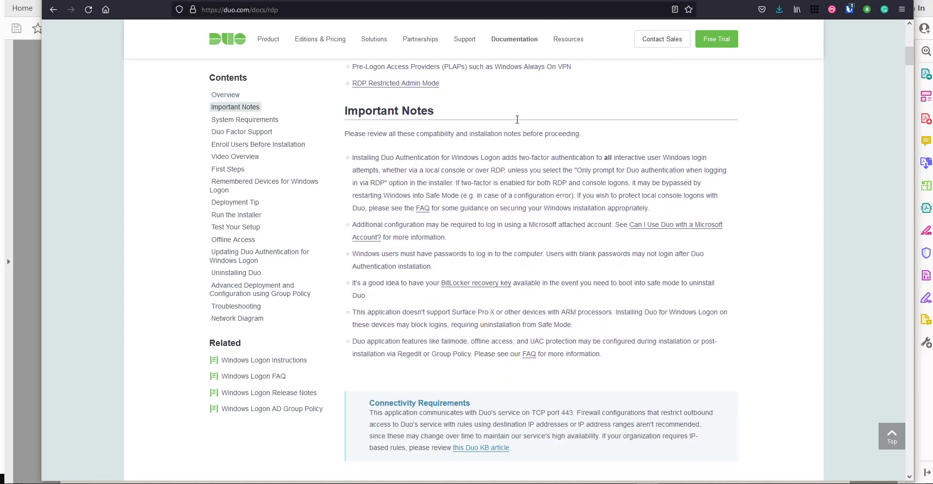
scroll(519, 129, down, 1)
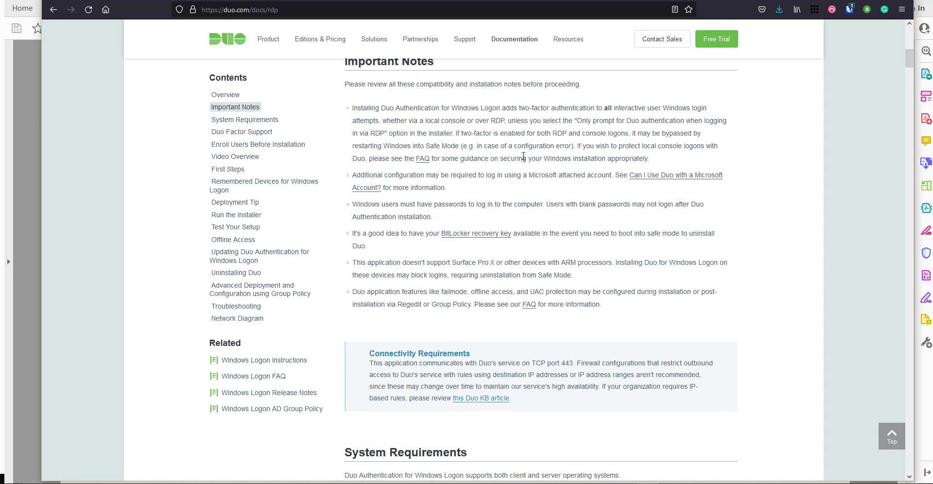
scroll(486, 171, up, 1)
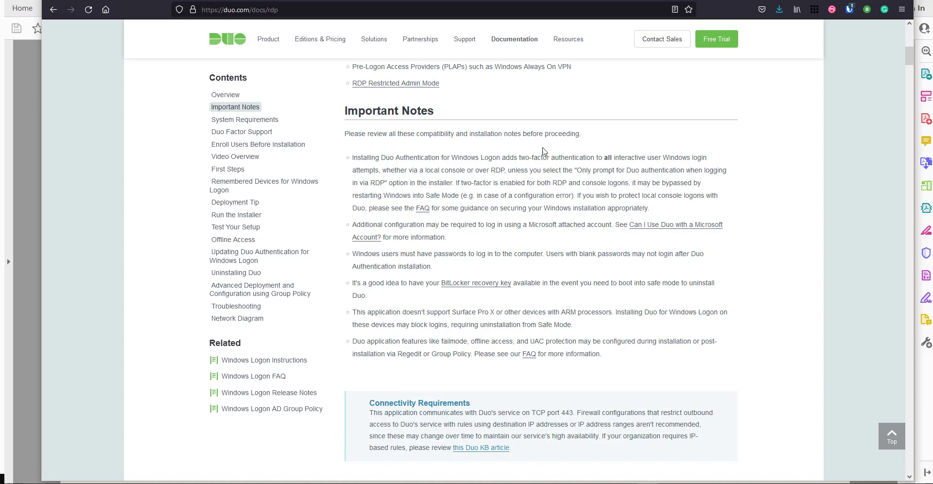
drag(576, 171, 729, 171)
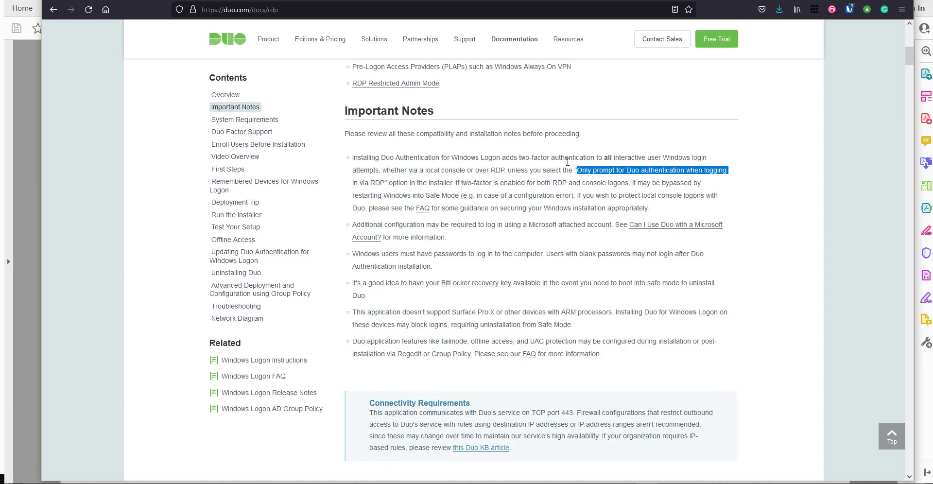
scroll(568, 161, down, 1)
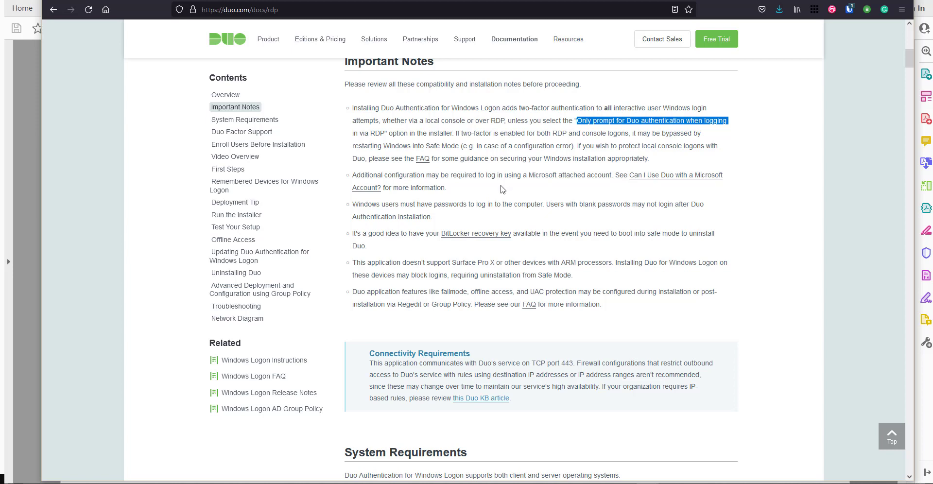
scroll(502, 189, down, 1)
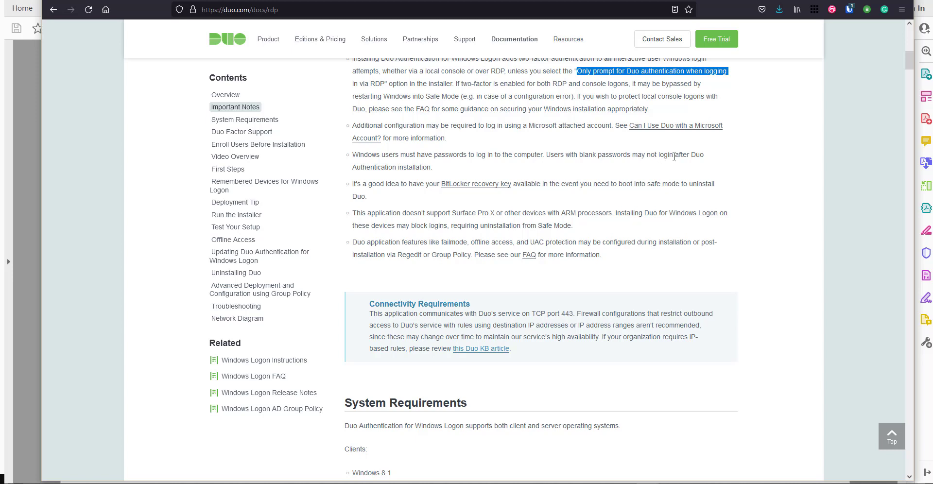
drag(361, 167, 458, 168)
click(458, 168)
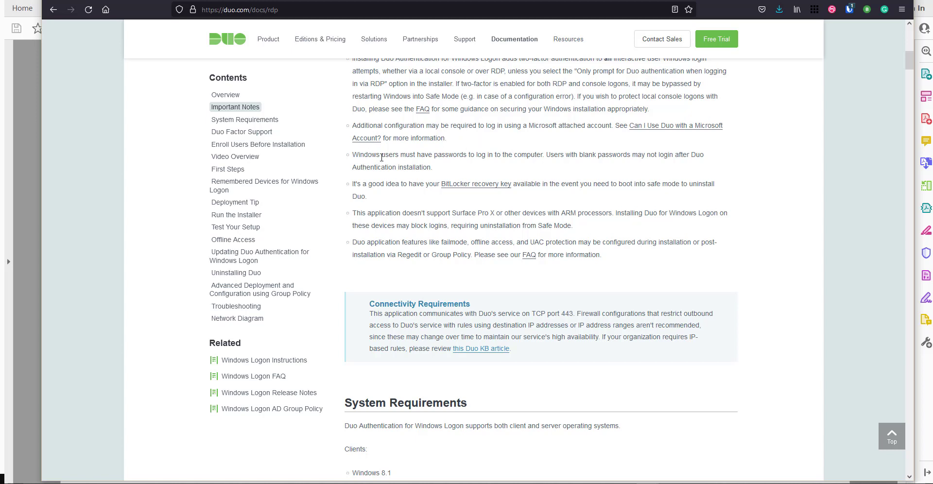
scroll(634, 178, up, 1)
scroll(632, 180, down, 1)
scroll(493, 156, down, 2)
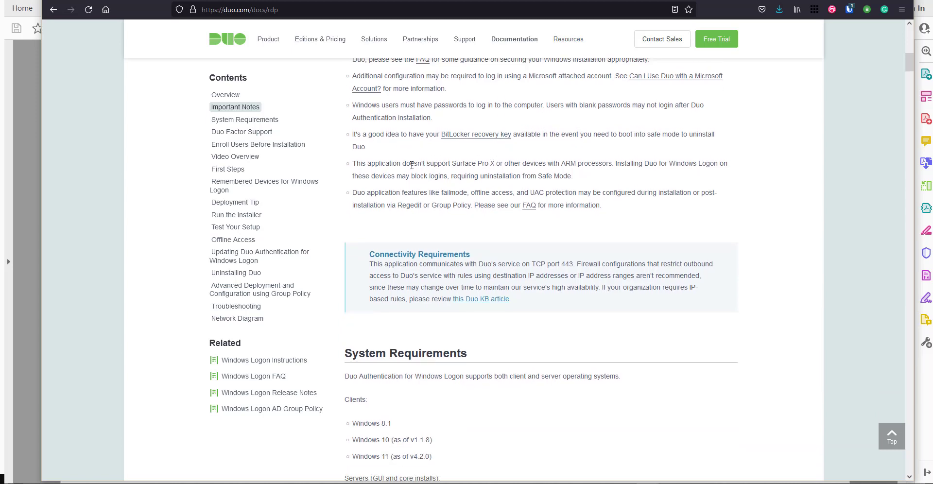
drag(352, 164, 595, 176)
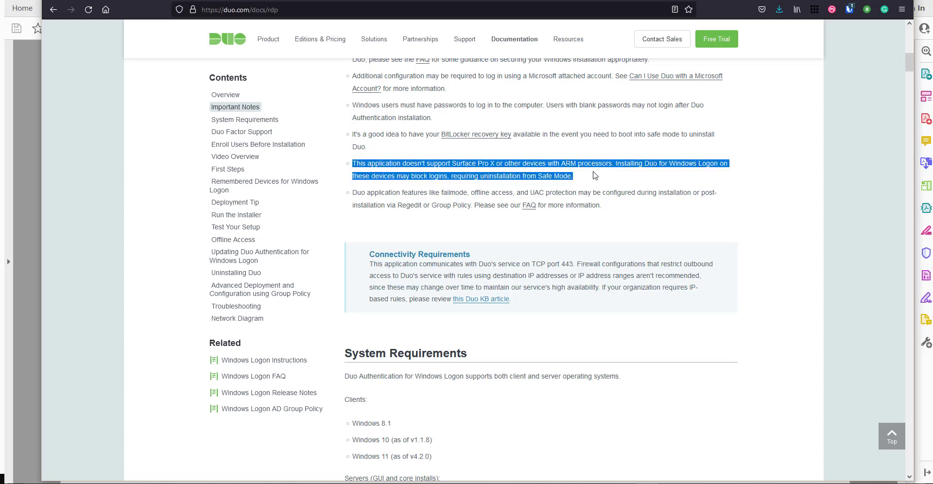
click(464, 175)
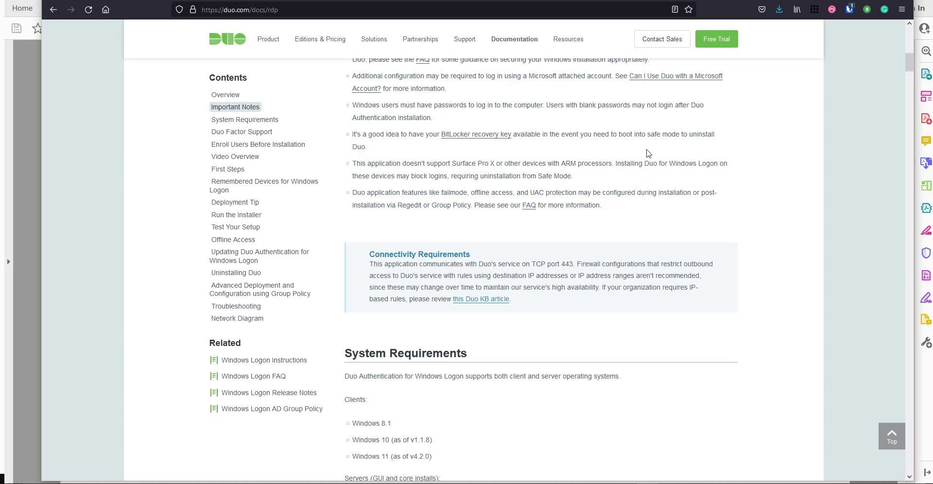
scroll(647, 155, down, 2)
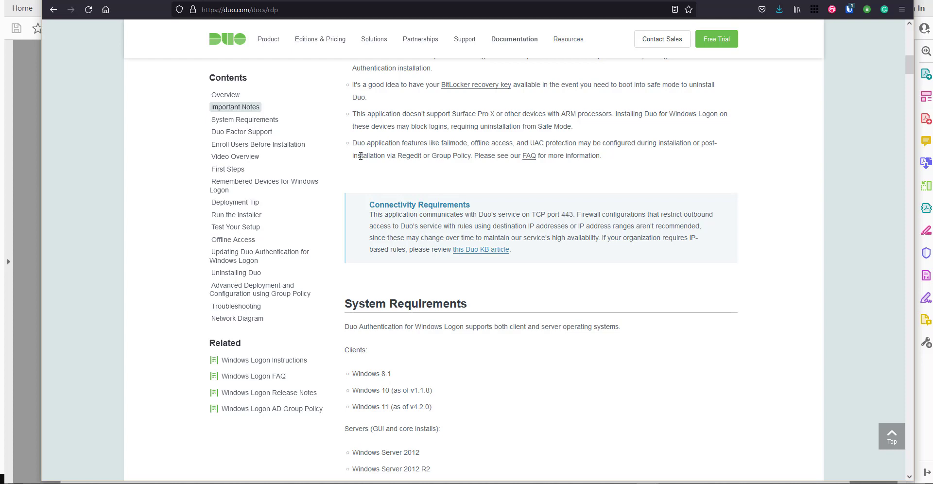
scroll(511, 140, down, 2)
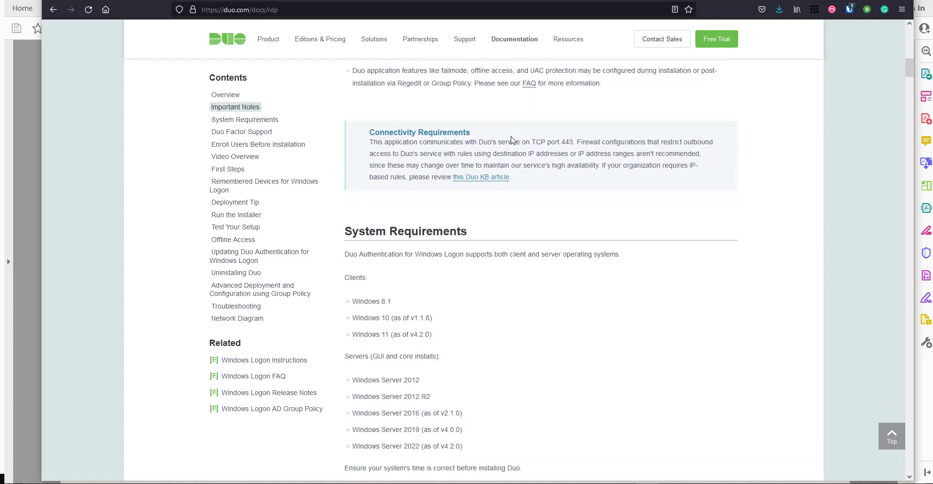
scroll(399, 197, up, 1)
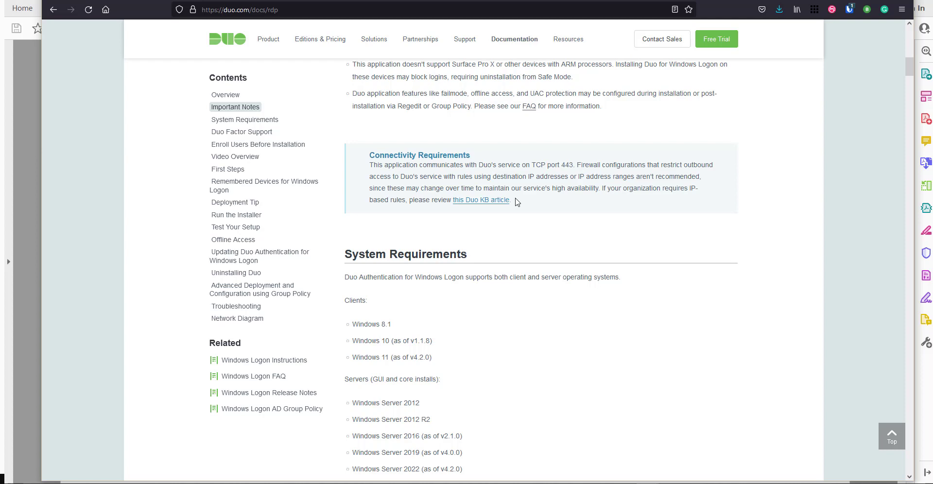
scroll(520, 201, down, 3)
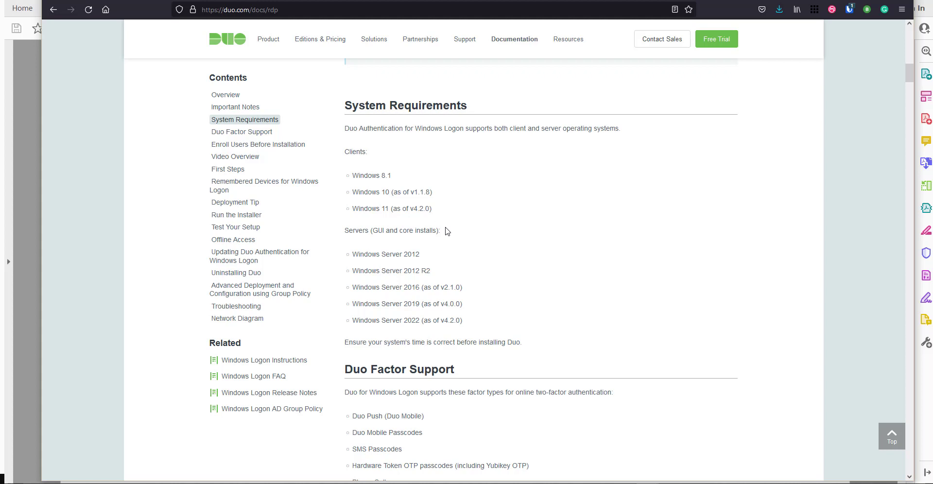
scroll(446, 231, down, 1)
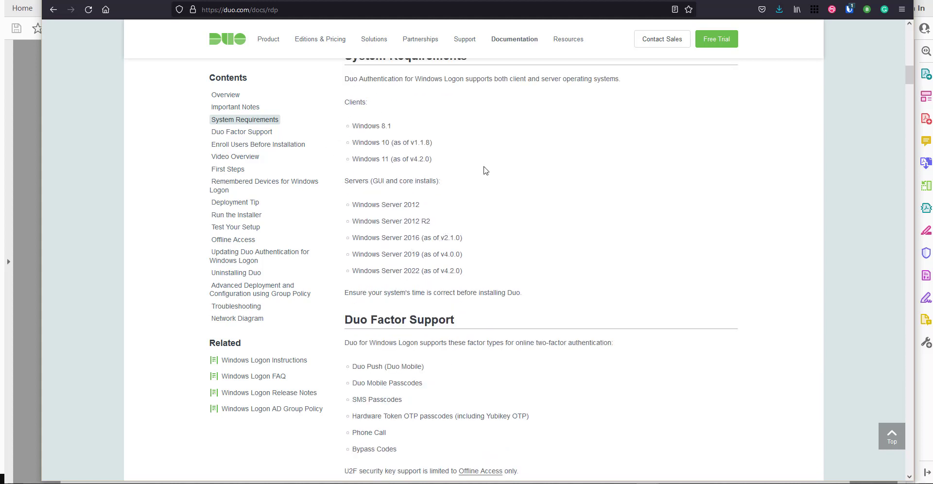
scroll(355, 174, up, 1)
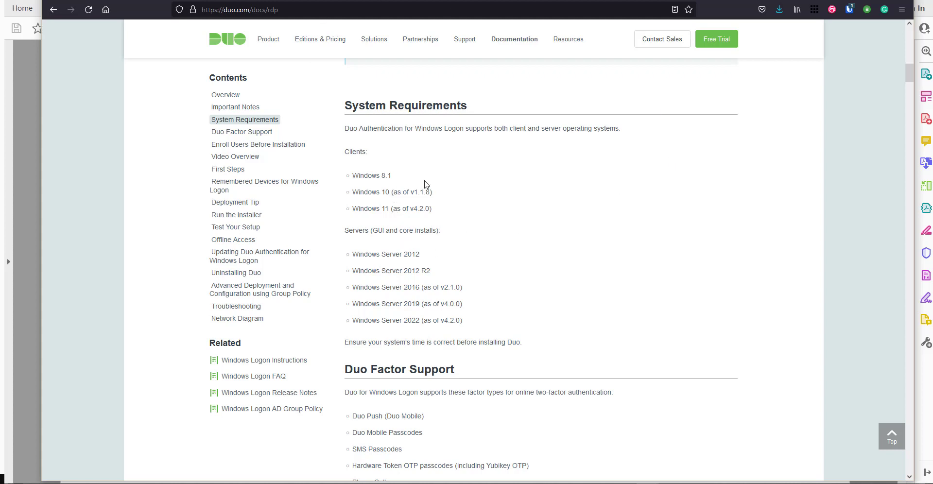
scroll(479, 200, down, 2)
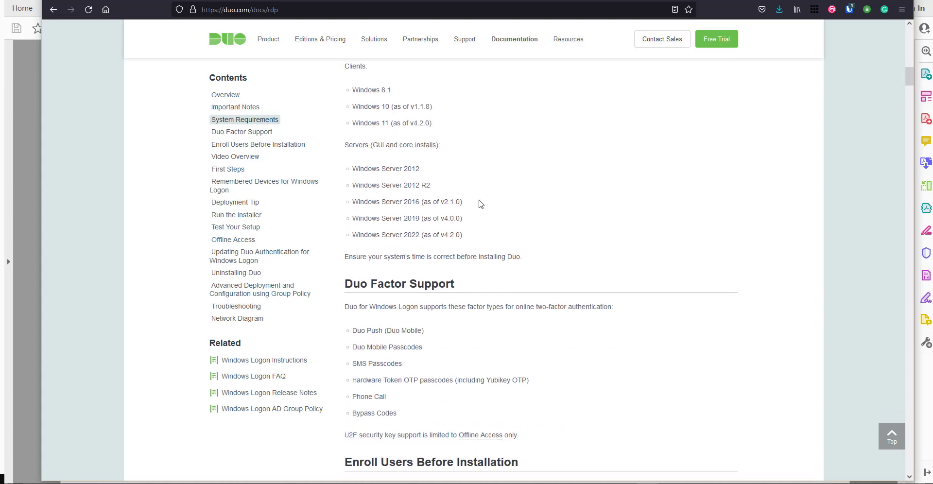
scroll(485, 185, down, 3)
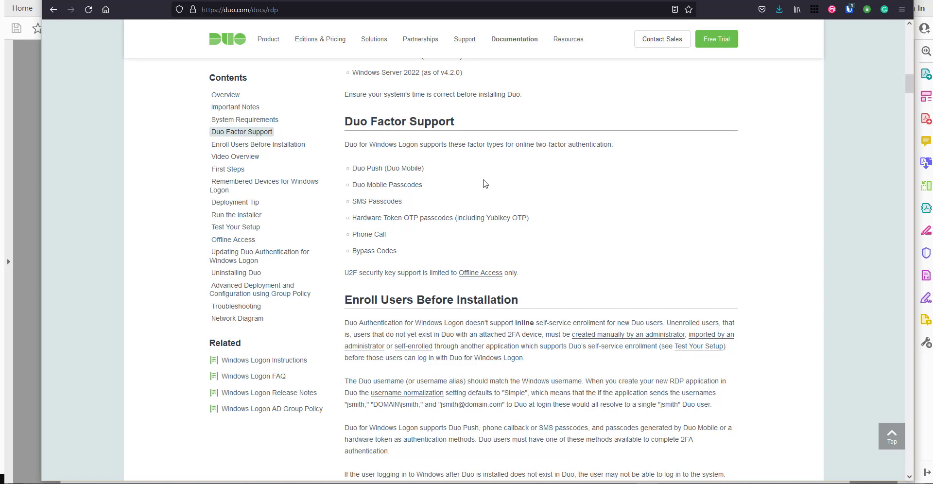
scroll(408, 233, down, 2)
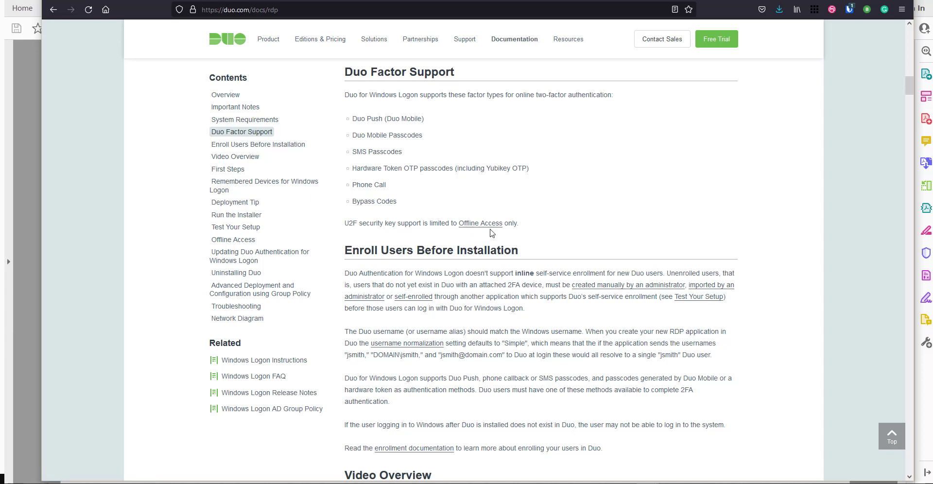
scroll(455, 185, down, 2)
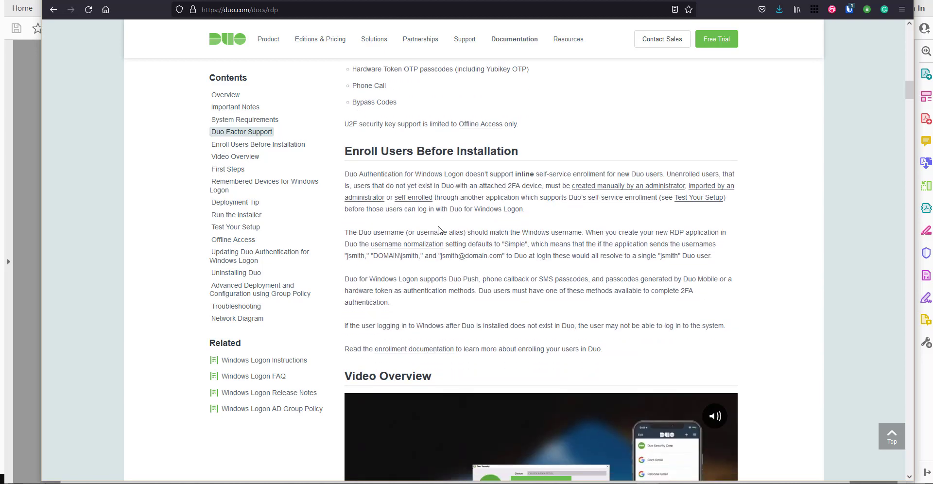
scroll(440, 224, down, 1)
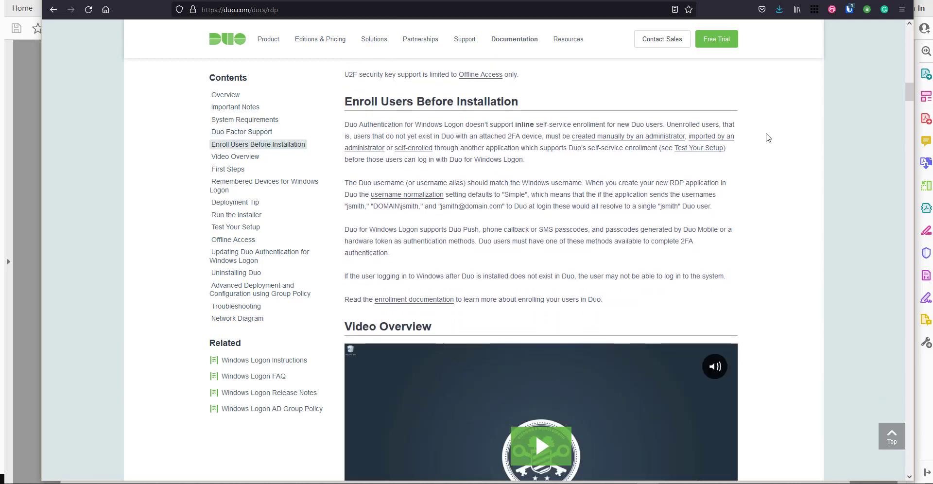
scroll(767, 139, down, 1)
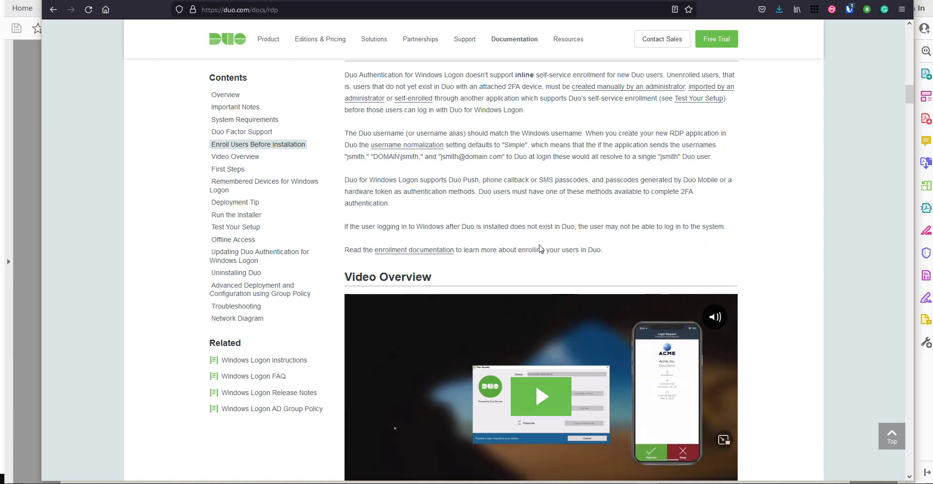
scroll(502, 229, up, 1)
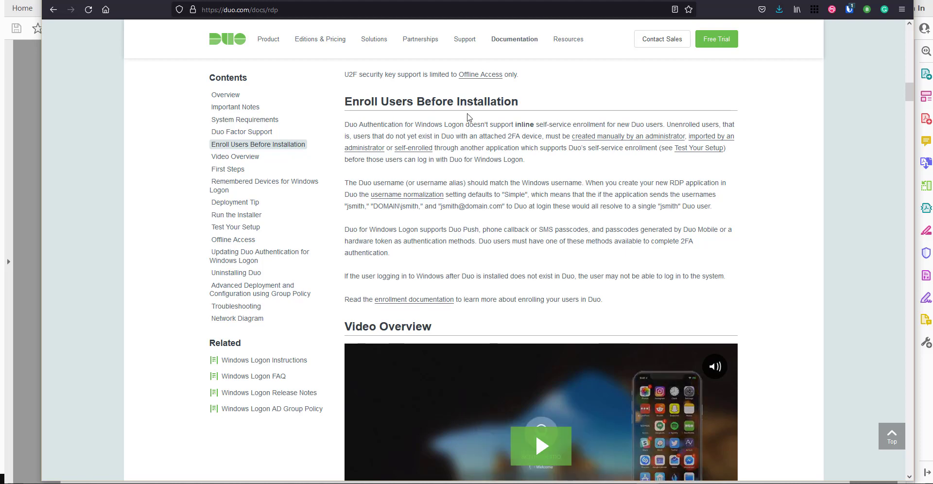
scroll(598, 245, down, 2)
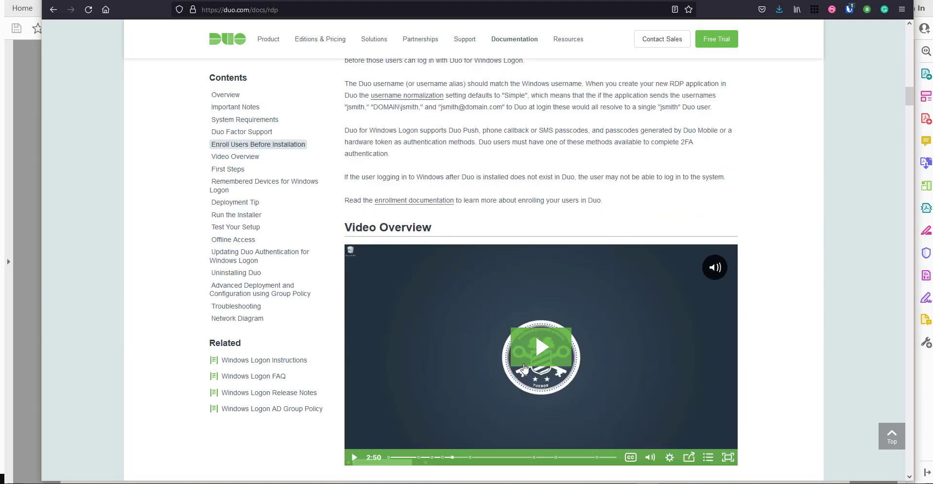
scroll(525, 224, up, 2)
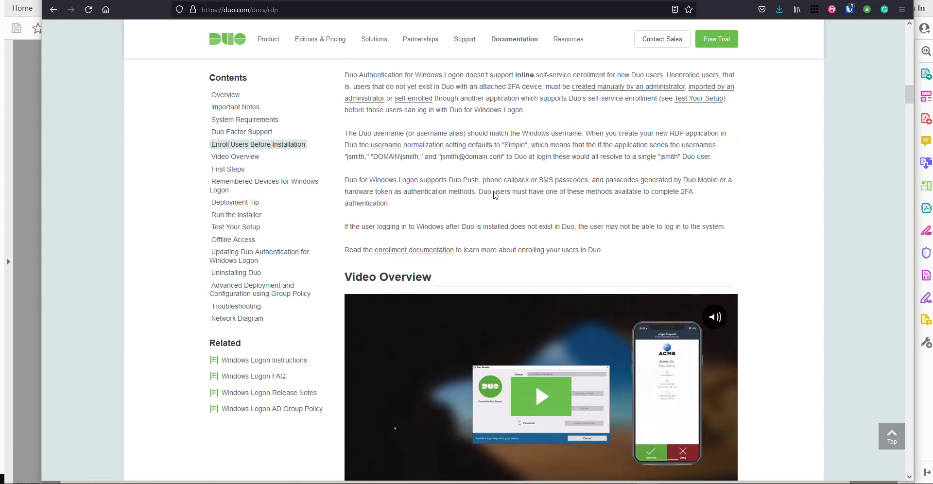
scroll(514, 193, up, 1)
scroll(514, 195, down, 1)
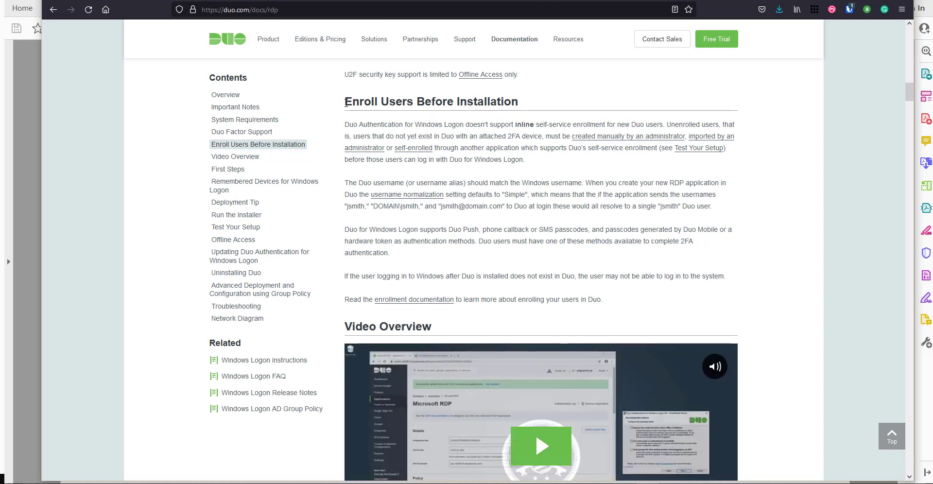
- Highlight the Enroll Users heading, the authentication methods paragraph and the users-not-in-Duo warning
drag(349, 101, 525, 101)
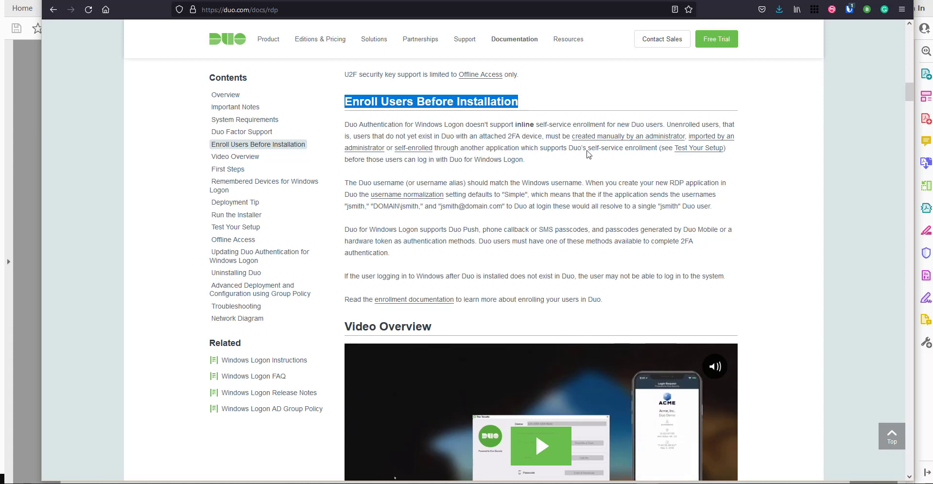
scroll(577, 160, down, 2)
drag(345, 180, 688, 210)
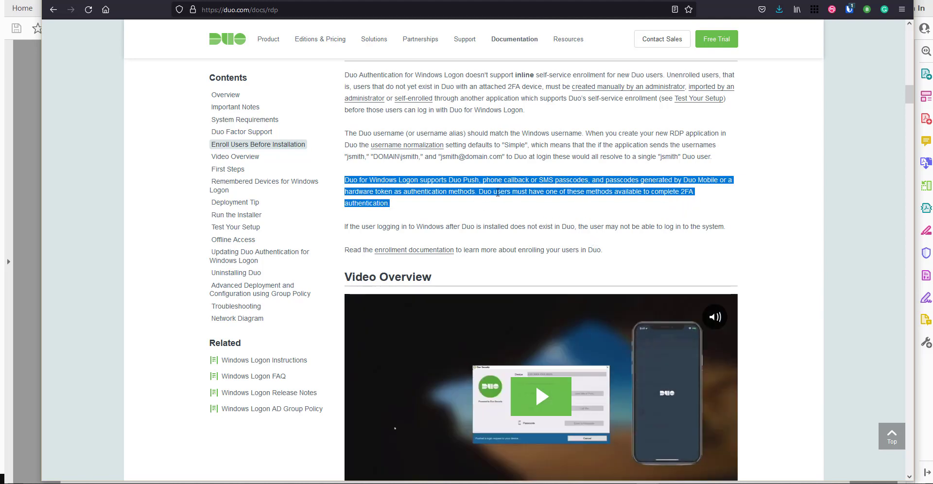
scroll(497, 191, down, 2)
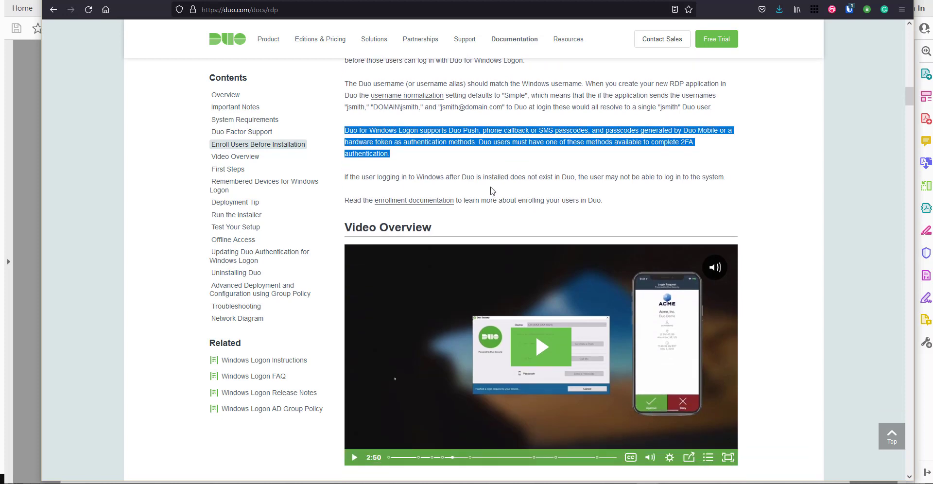
drag(410, 176, 688, 175)
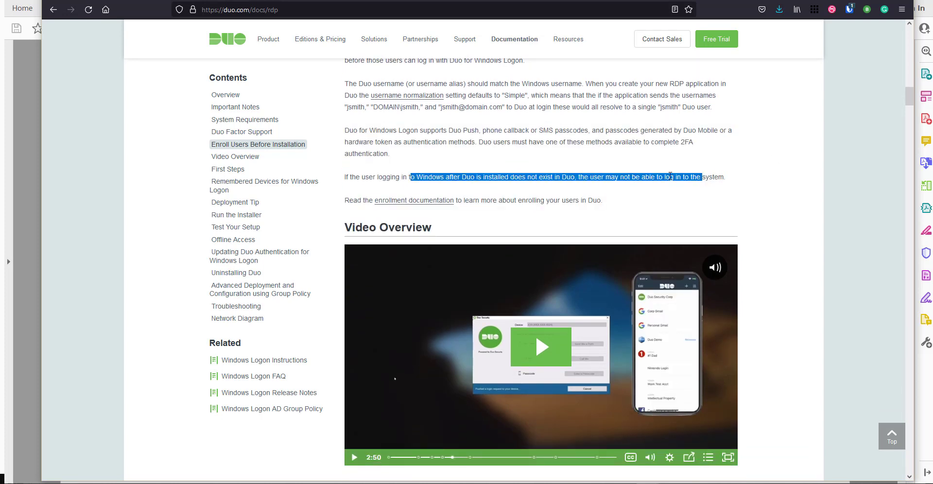
scroll(615, 182, down, 3)
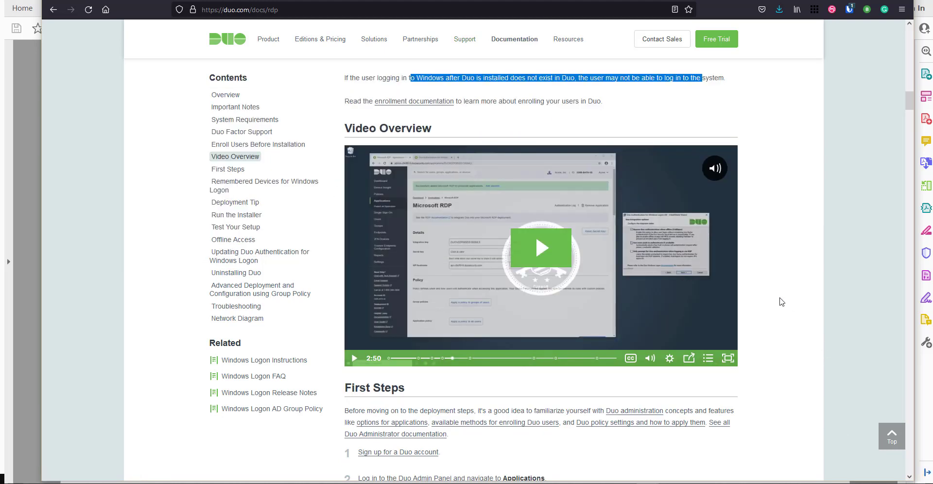
scroll(781, 300, down, 1)
scroll(782, 300, down, 4)
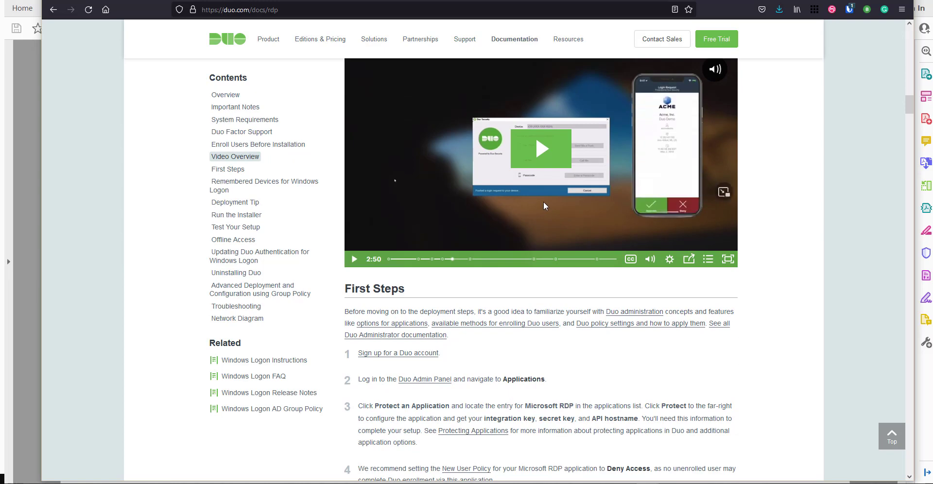
scroll(545, 205, down, 3)
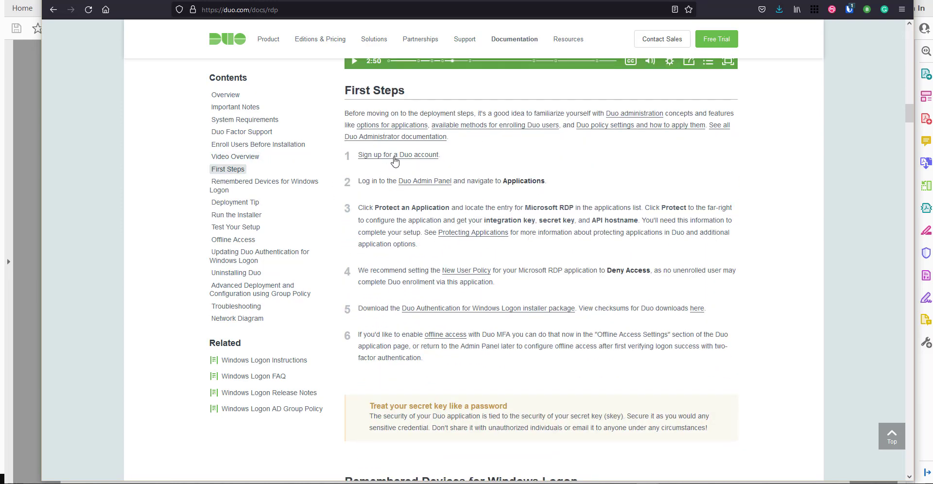
scroll(821, 171, down, 1)
scroll(820, 171, up, 1)
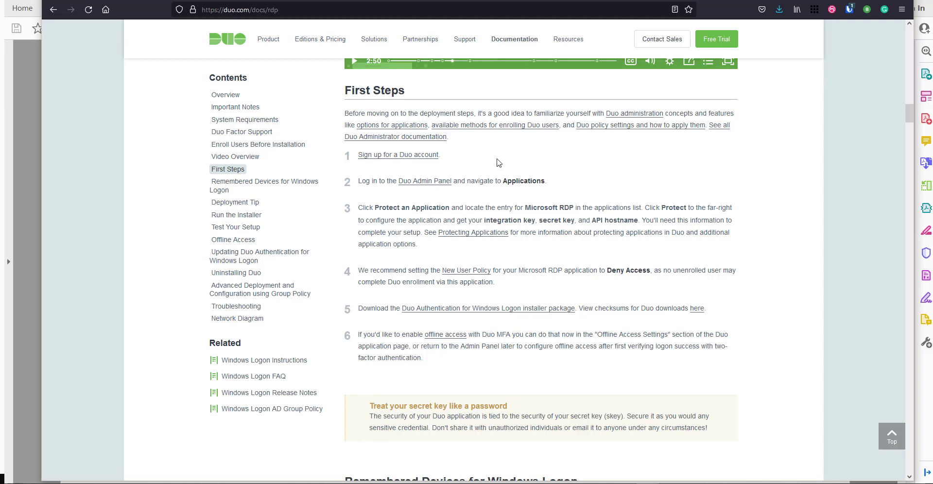
scroll(497, 161, down, 2)
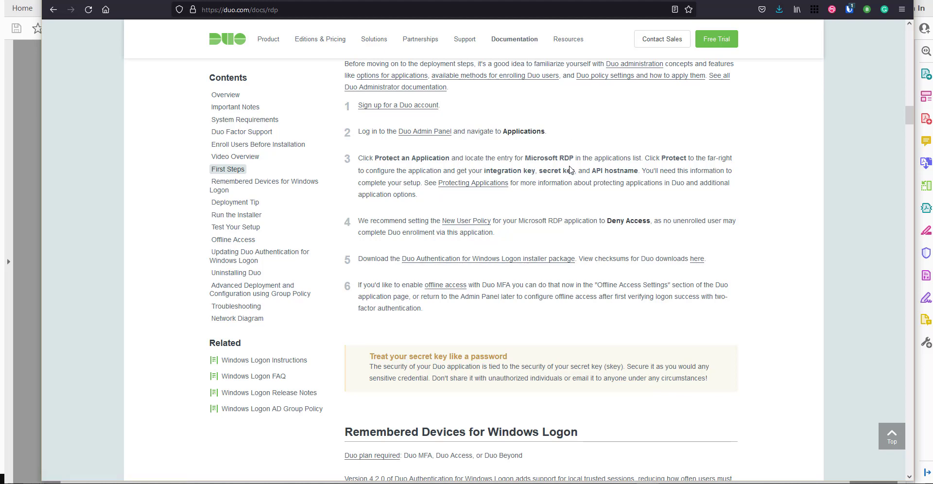
- Scroll past Remembered Devices for Windows Logon to the Deployment Tip and Run the Installer
scroll(571, 169, down, 2)
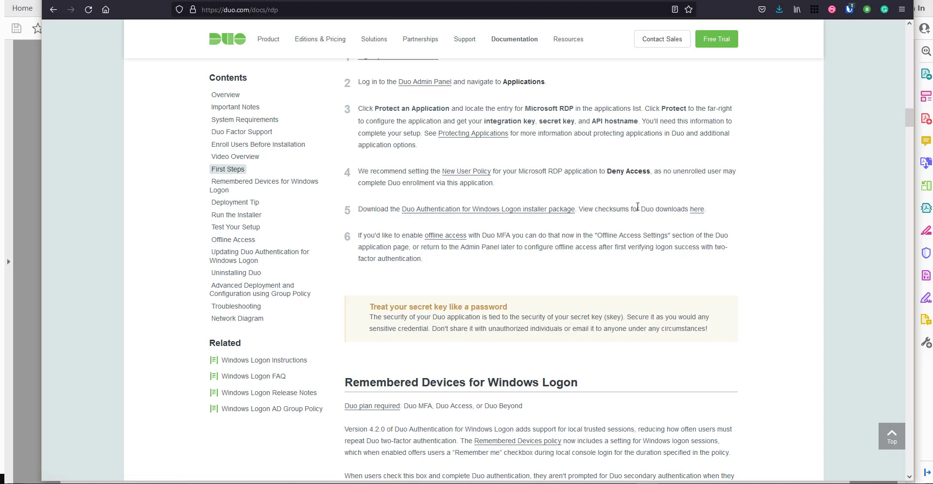
scroll(638, 206, down, 1)
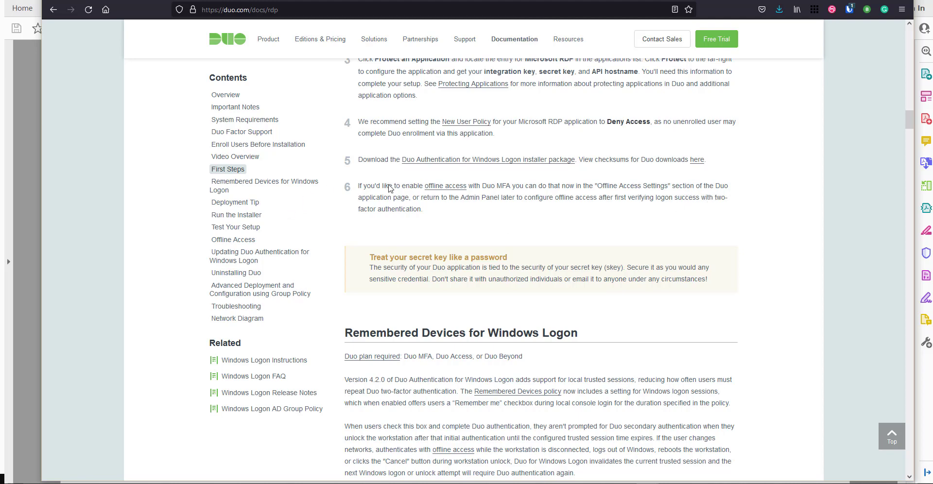
scroll(425, 200, down, 1)
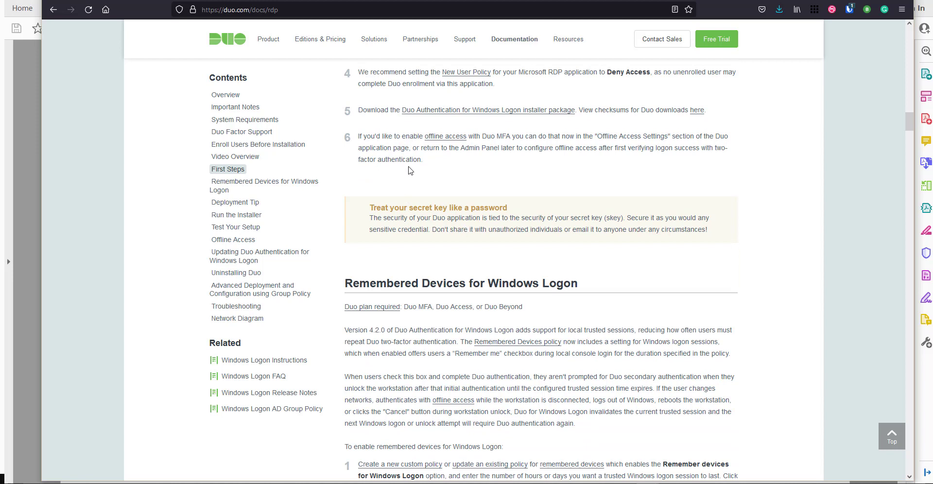
scroll(410, 170, up, 1)
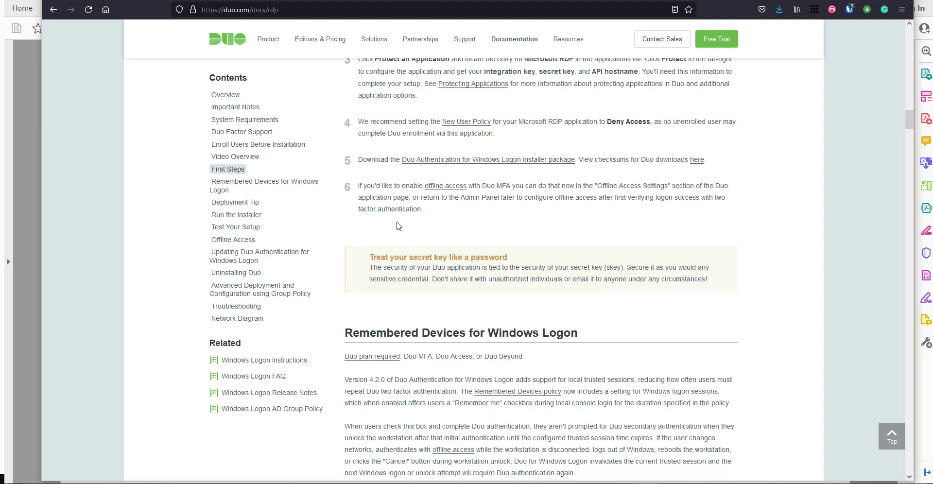
scroll(399, 225, down, 4)
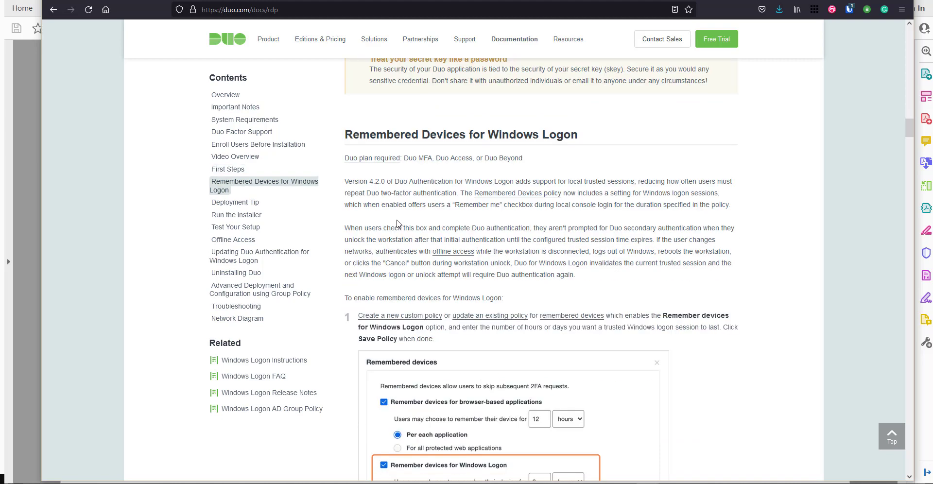
scroll(405, 206, down, 1)
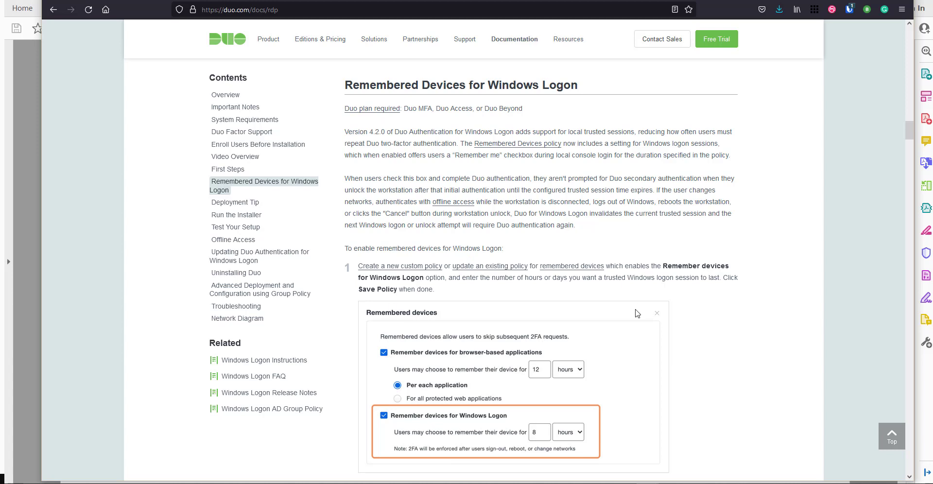
scroll(443, 343, down, 2)
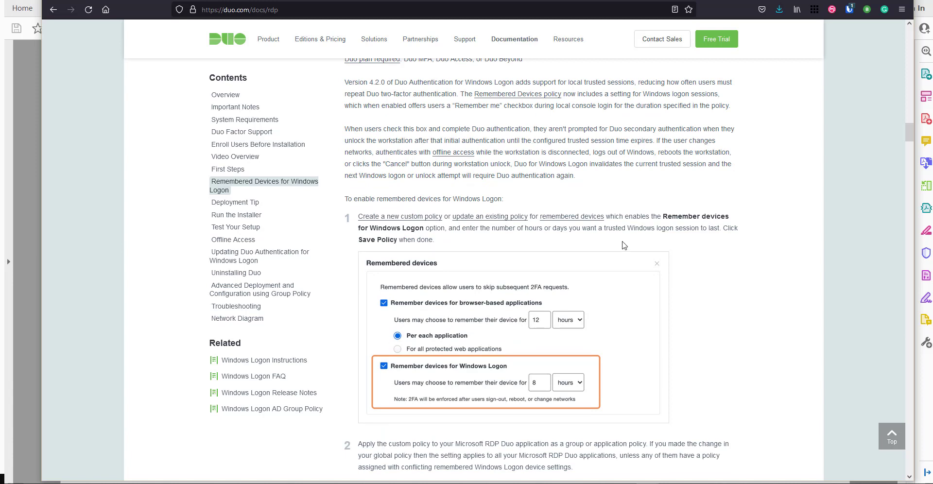
scroll(615, 248, down, 2)
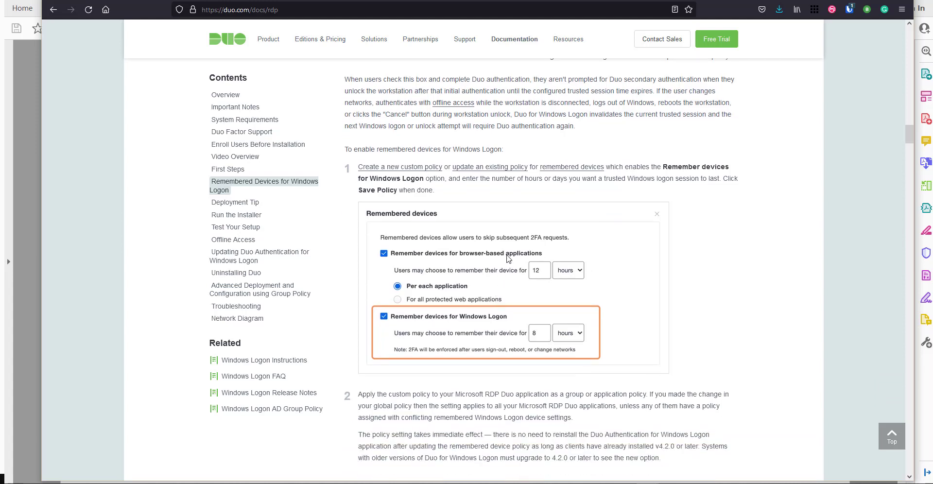
scroll(509, 260, down, 2)
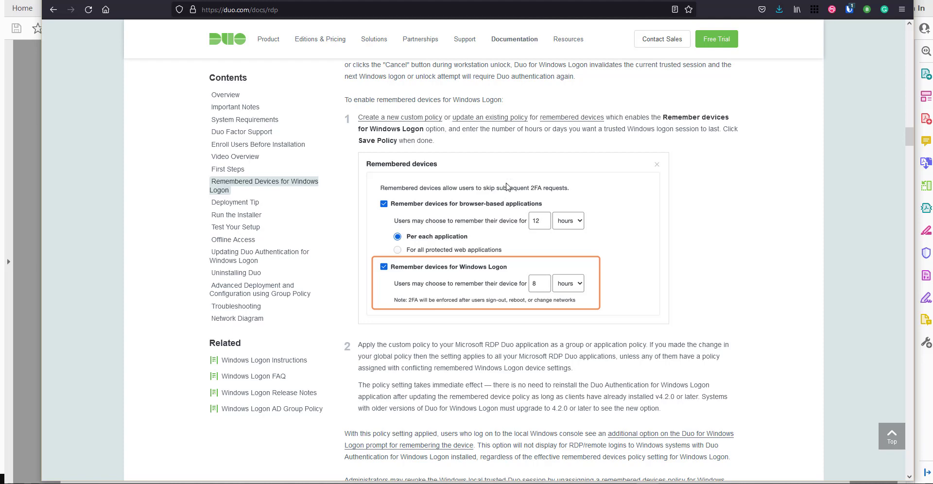
scroll(509, 197, down, 5)
scroll(507, 173, down, 4)
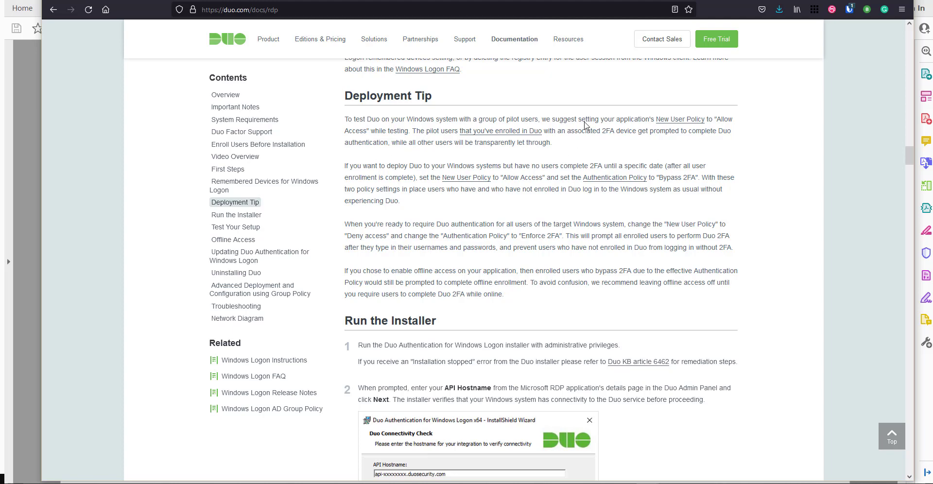
- Scroll through installer steps 4–6: integration options, Smart Card support and UAC Elevation Protection
scroll(550, 220, down, 6)
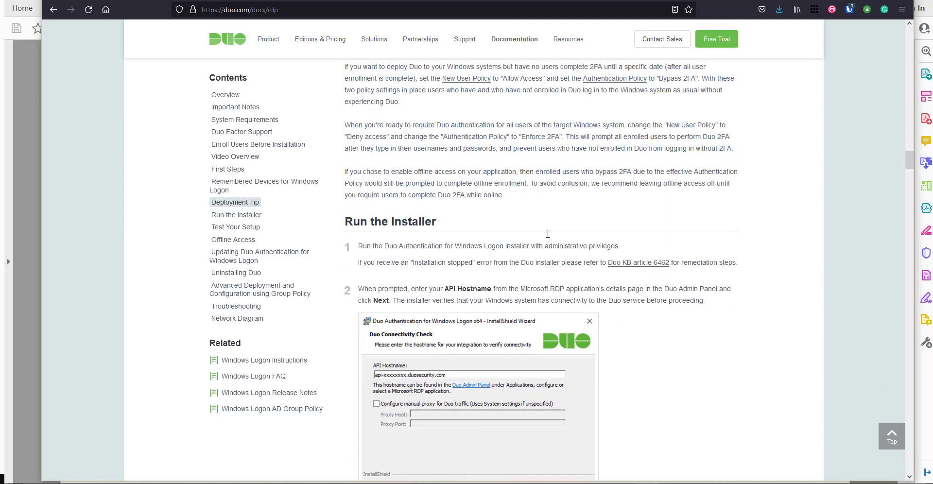
scroll(549, 215, down, 9)
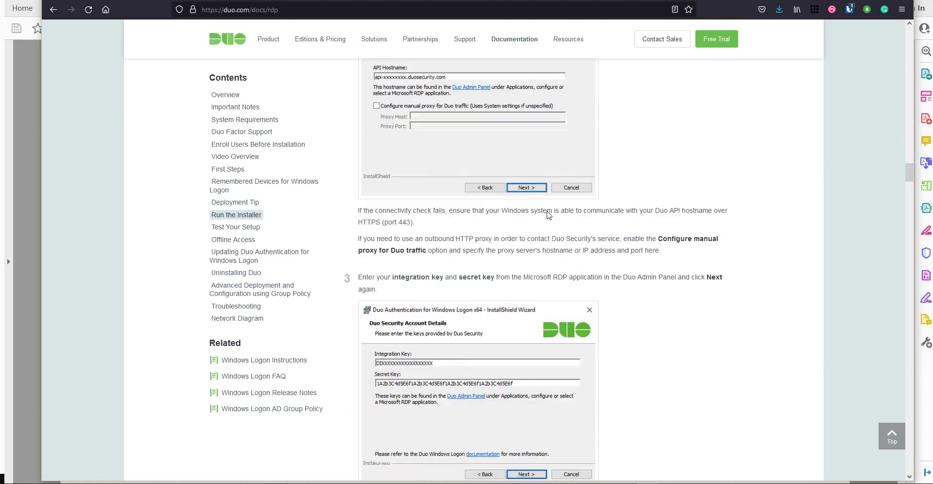
scroll(549, 215, up, 11)
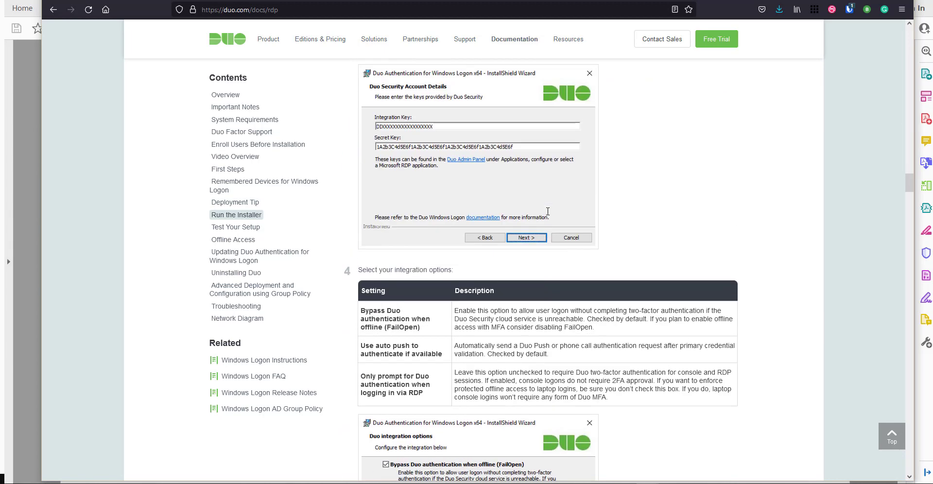
scroll(549, 214, down, 6)
scroll(549, 215, down, 4)
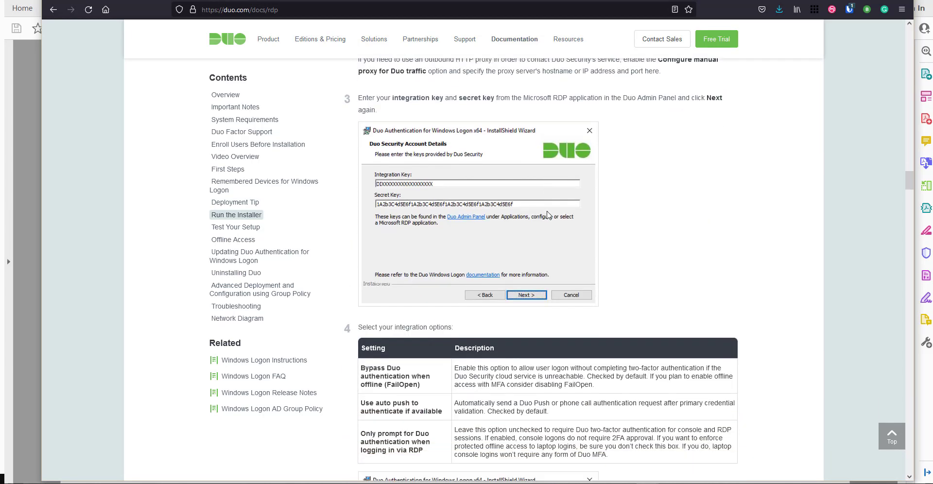
scroll(549, 213, down, 2)
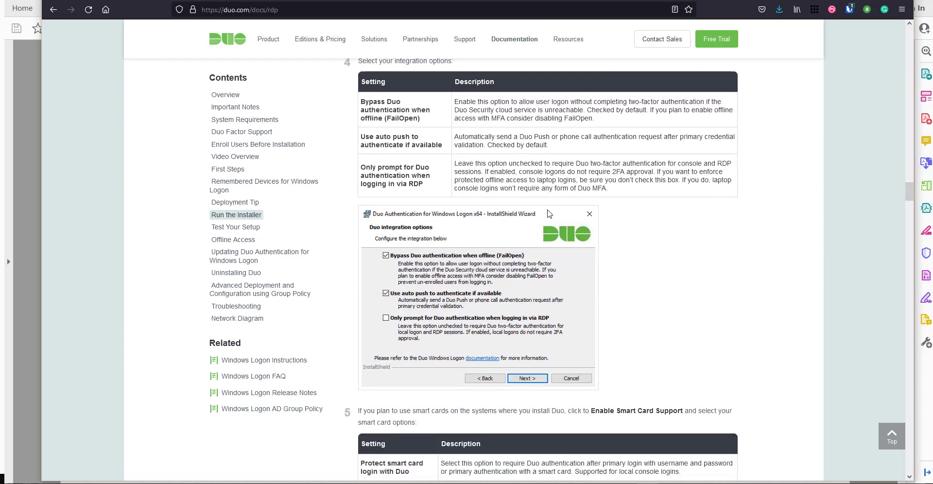
scroll(542, 180, down, 6)
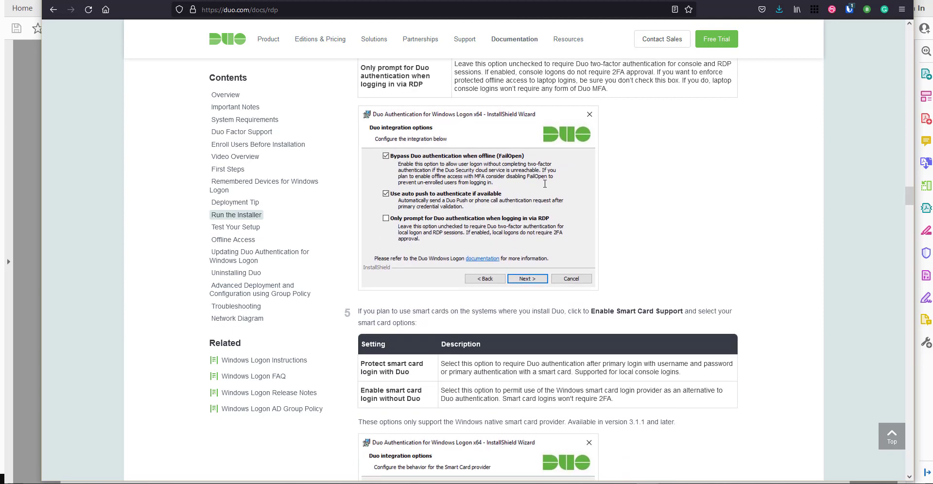
scroll(544, 187, down, 10)
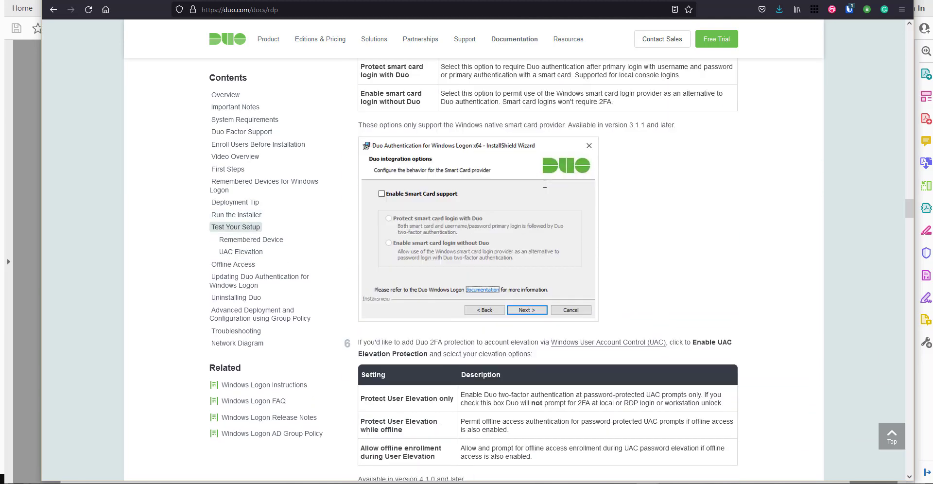
- Jump to Offline Access from the Contents sidebar, then move back up to Test Your Setup's UAC Elevation
scroll(485, 302, down, 15)
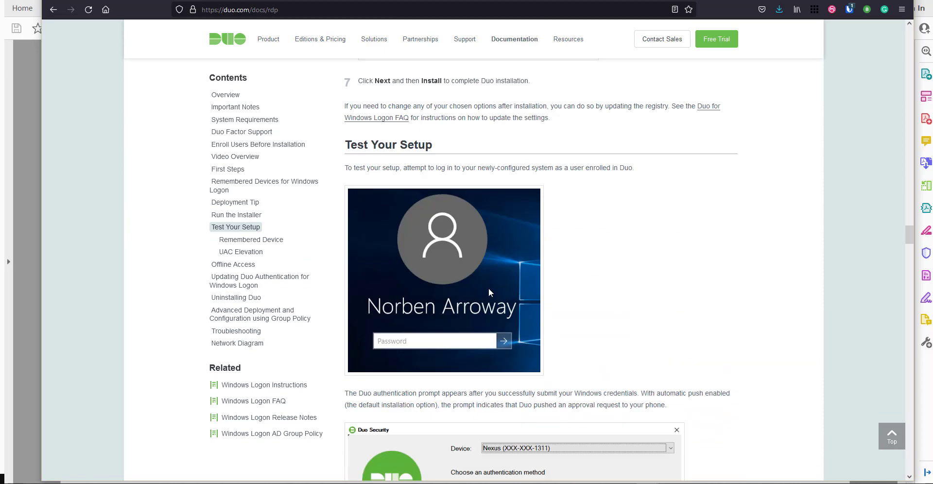
scroll(493, 286, down, 4)
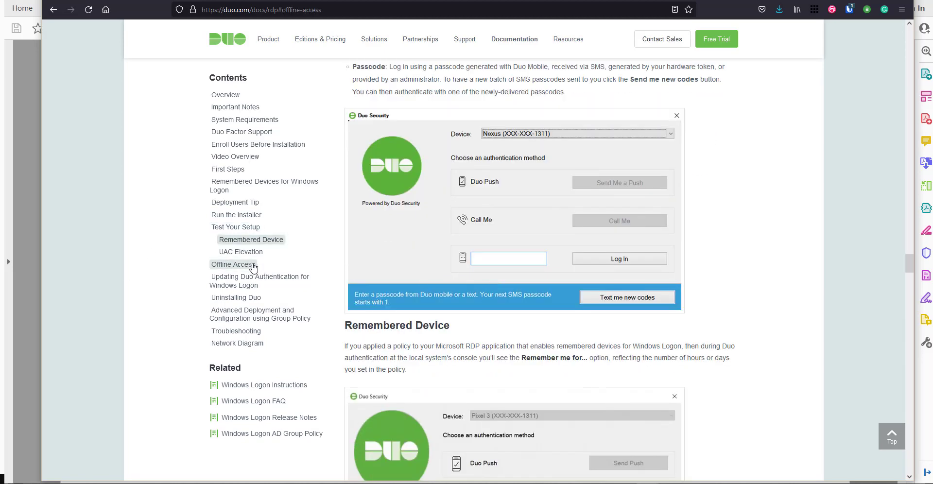
click(239, 264)
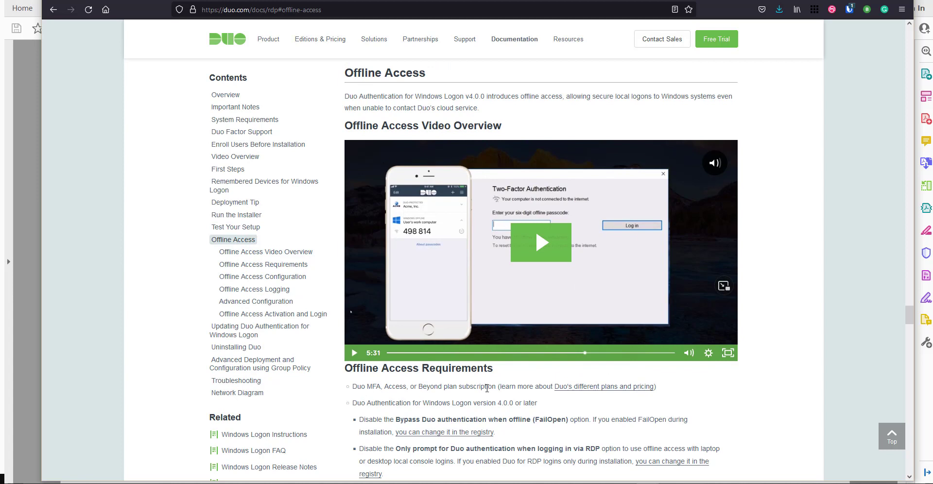
scroll(487, 387, down, 2)
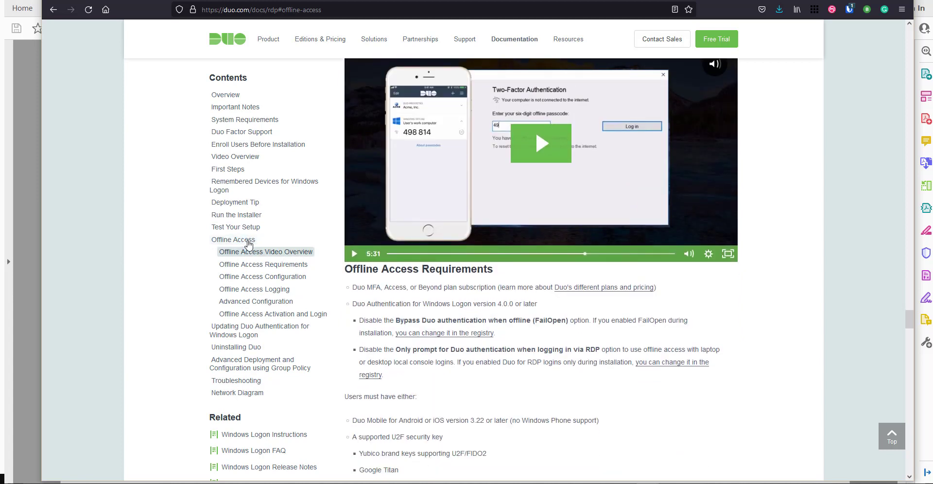
click(249, 243)
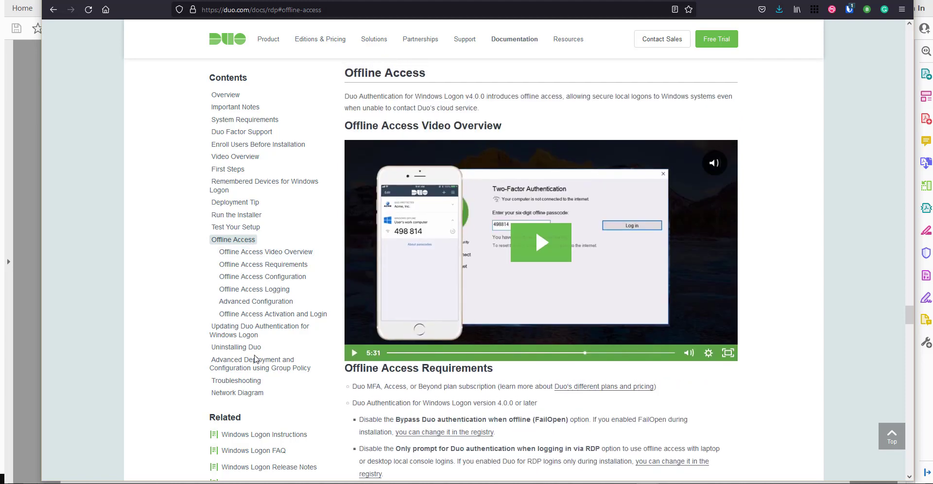
scroll(273, 291, up, 3)
scroll(274, 291, up, 7)
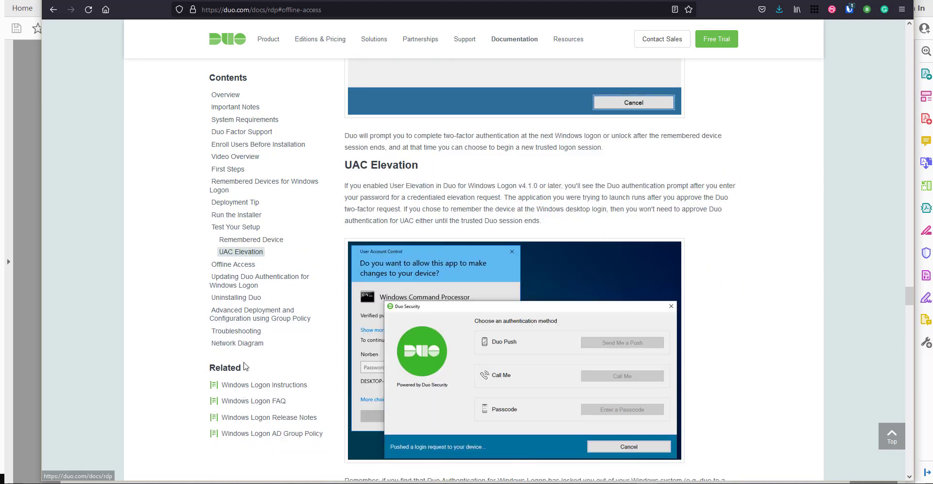
- Jump to the Network Diagram section showing the six-step RDP flow over TCP port 443
click(249, 344)
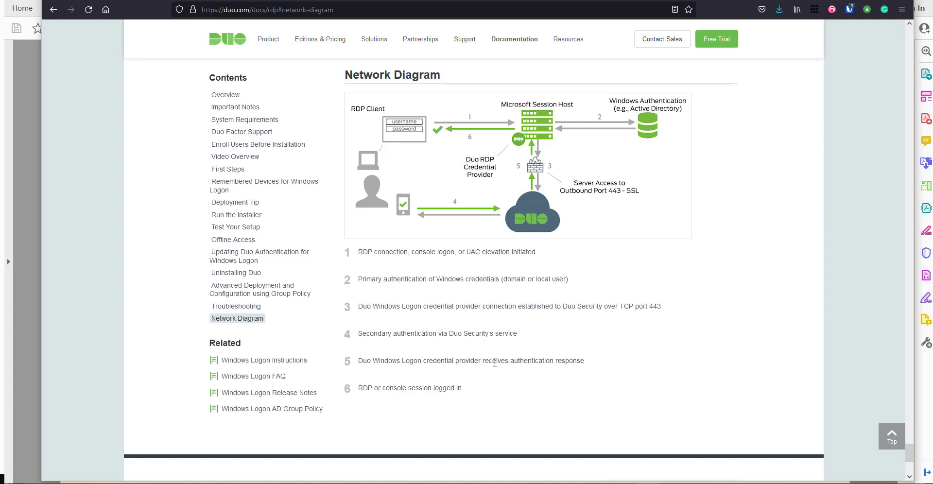
- Select step 5's text in the Network Diagram, then return to Offline Access Activation and Login
drag(495, 362, 579, 361)
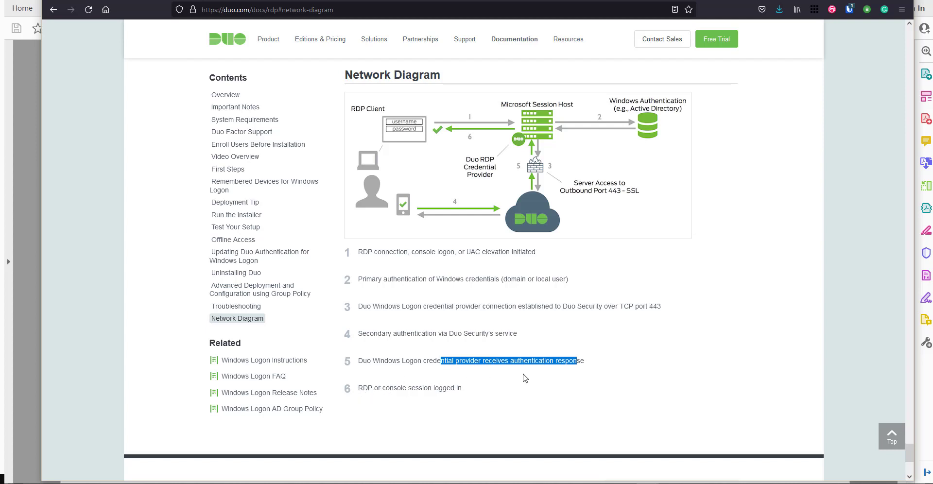
scroll(459, 379, up, 2)
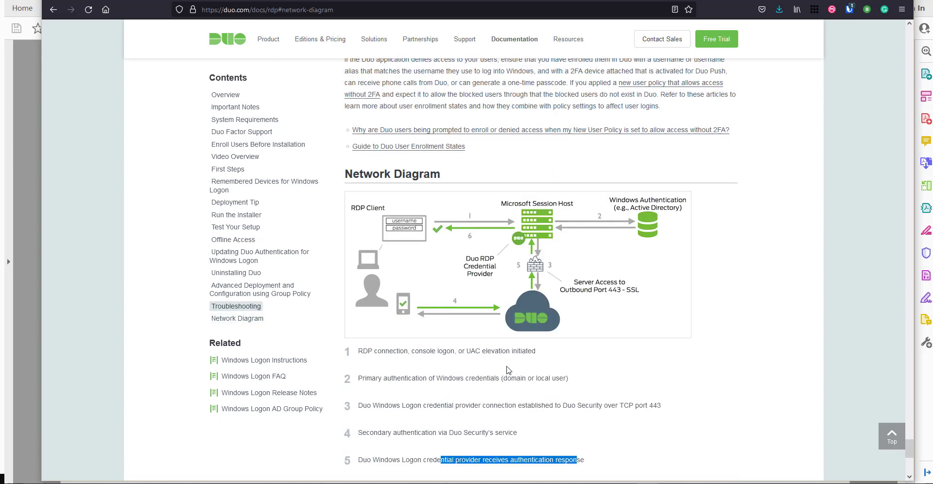
scroll(526, 302, up, 8)
scroll(400, 316, down, 3)
scroll(600, 345, up, 1)
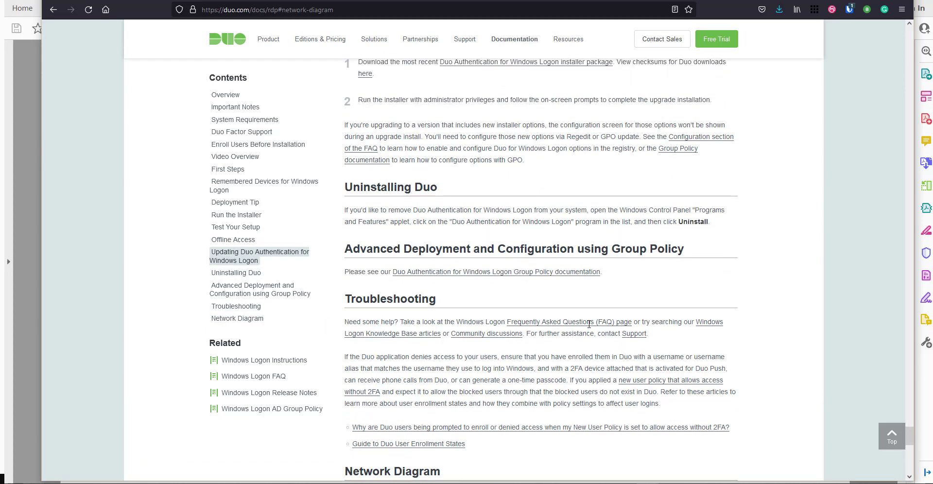
scroll(480, 250, up, 6)
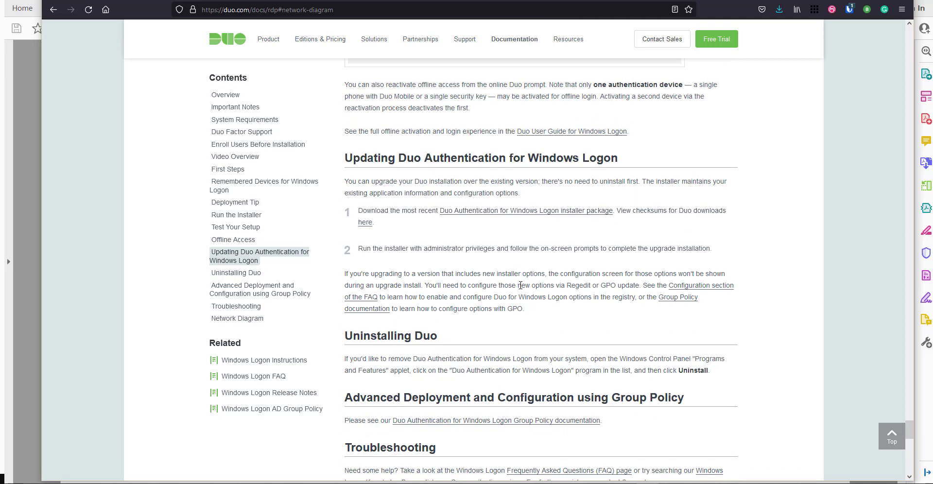
scroll(271, 171, up, 12)
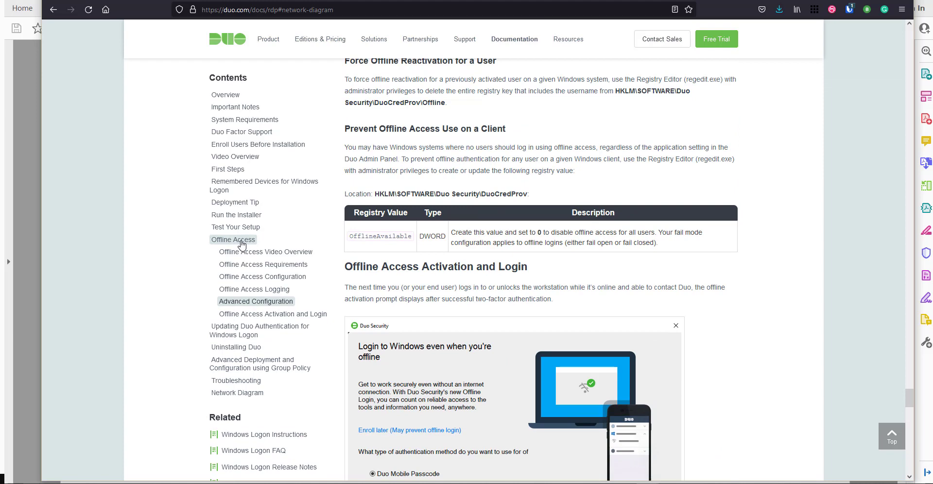
- Jump through Offline Access back to the First Steps section via the Contents sidebar
click(241, 244)
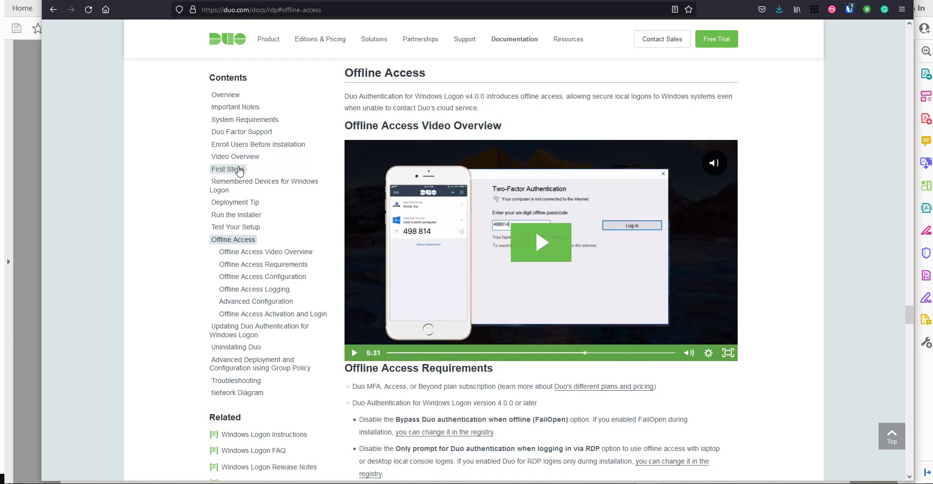
click(239, 170)
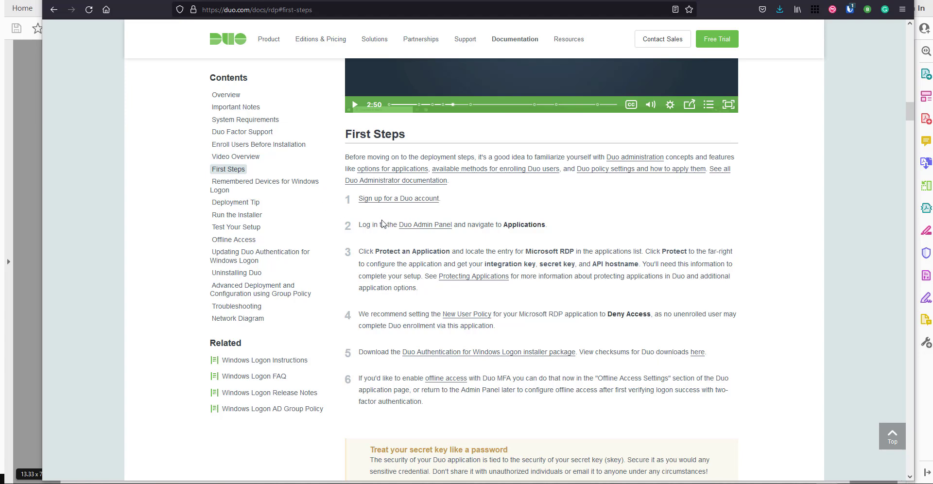
- Preview the 'Start Your Free Duo Trial' signup form in a new tab, then close that tab
right_click(392, 200)
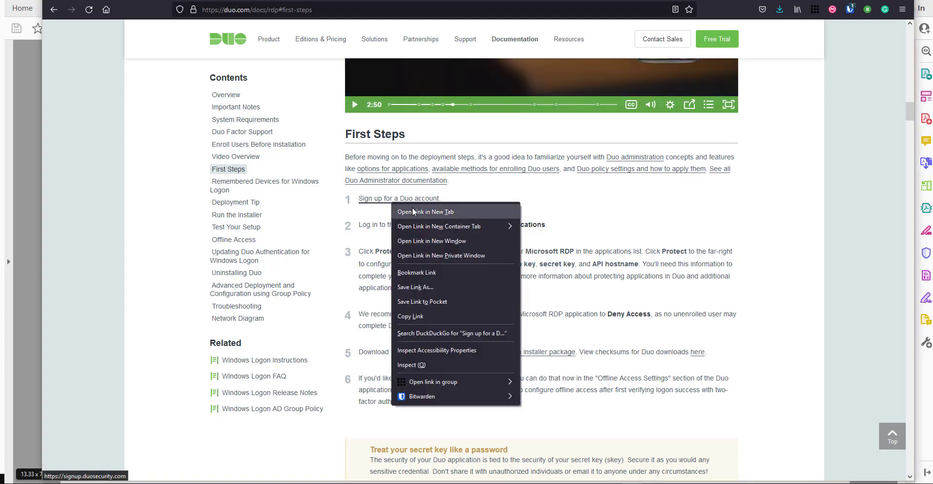
click(418, 212)
key(ctrl+Tab)
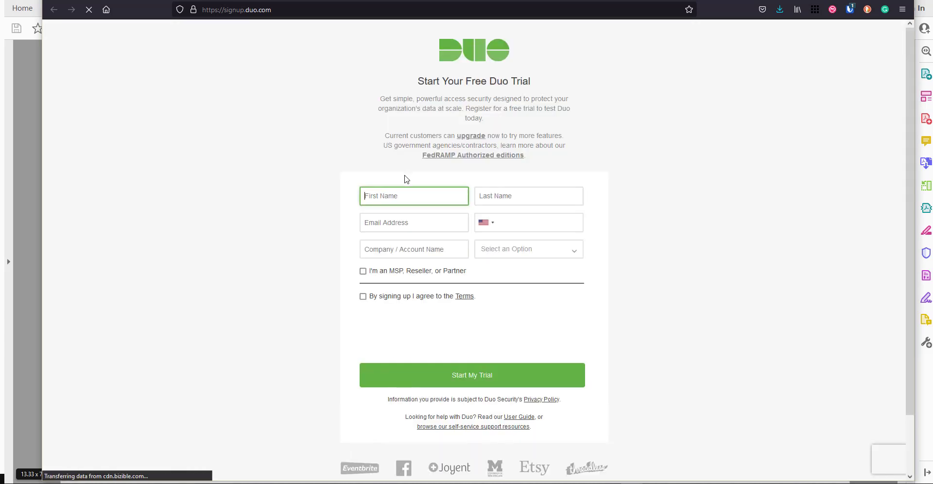
scroll(406, 179, down, 2)
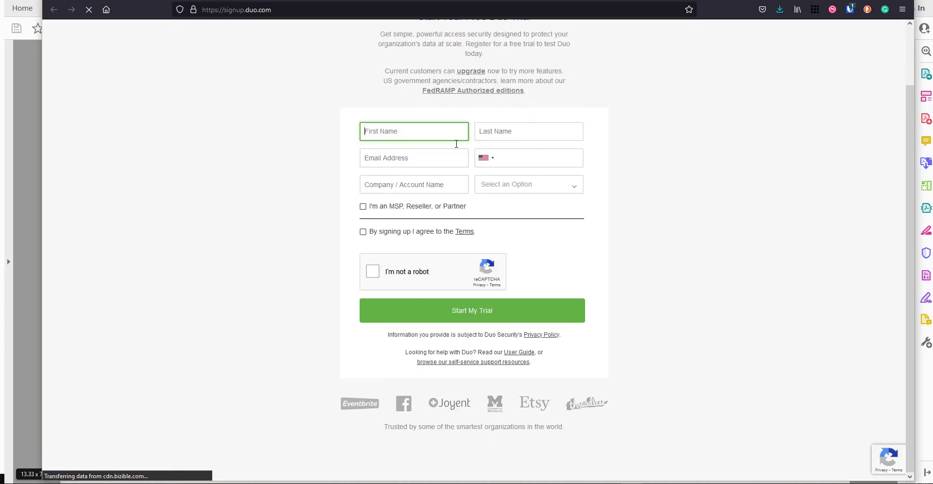
scroll(420, 208, up, 2)
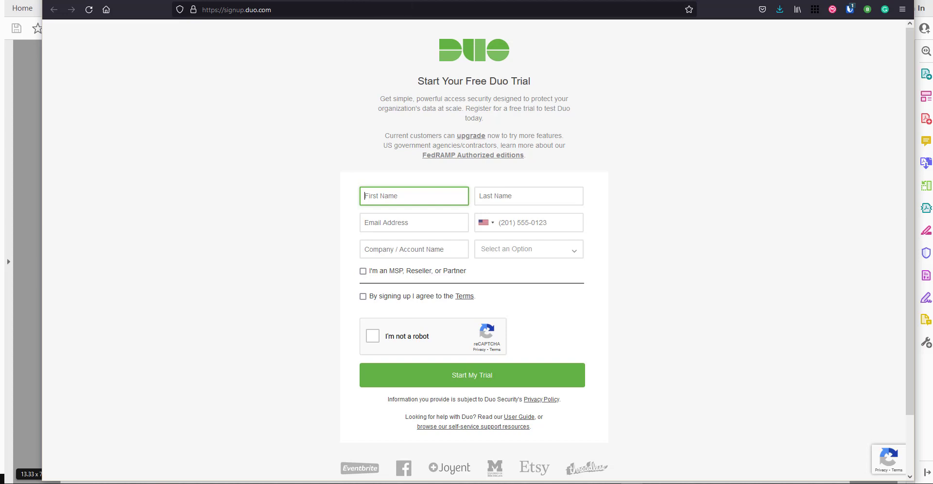
click(395, 2)
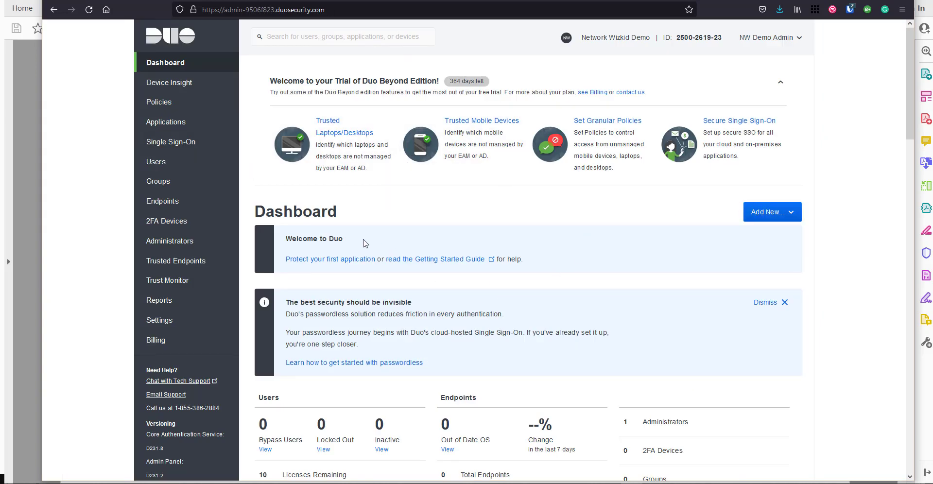
- Filter the Protect an Application list by 'rdp' to show Microsoft RDP, RDP Relay and WordPress
scroll(366, 317, down, 1)
scroll(366, 318, up, 1)
scroll(637, 348, down, 3)
scroll(635, 347, up, 3)
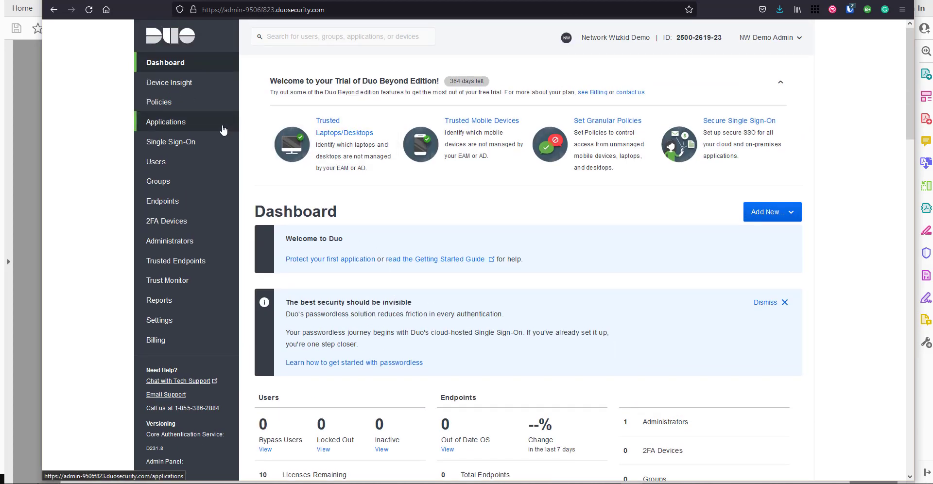
click(155, 122)
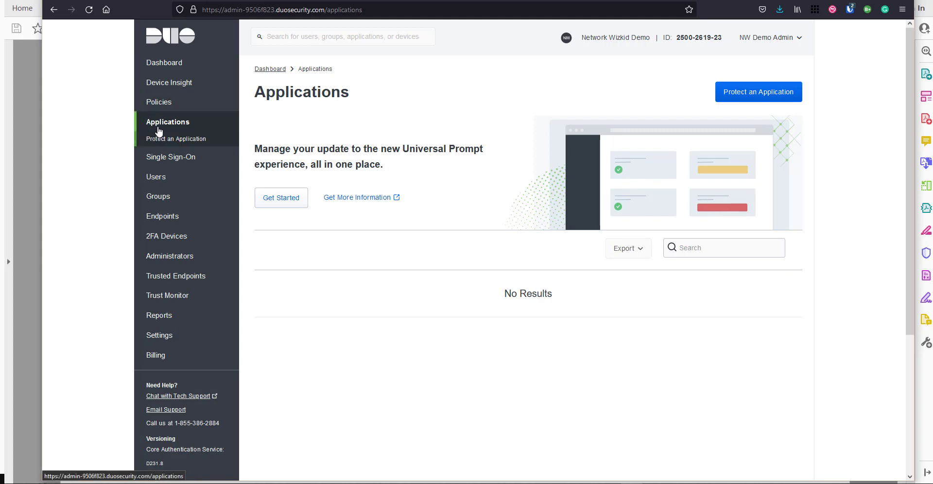
click(762, 98)
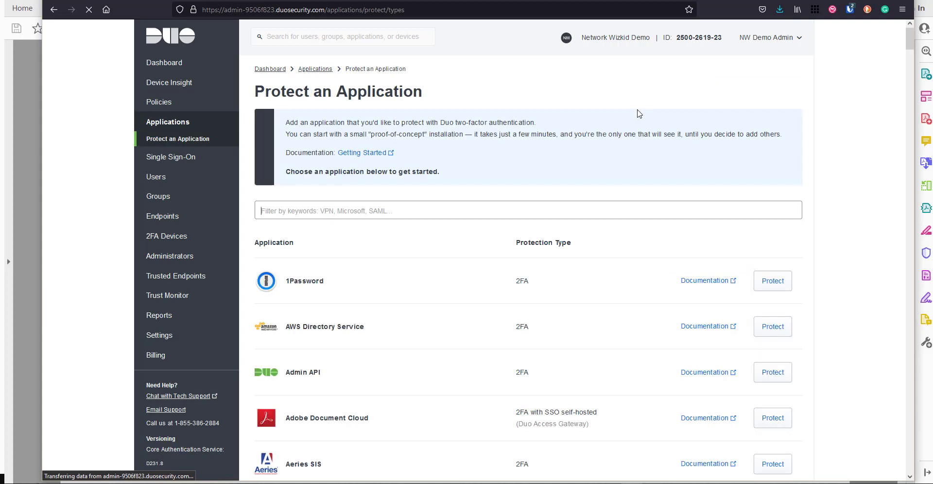
click(454, 210)
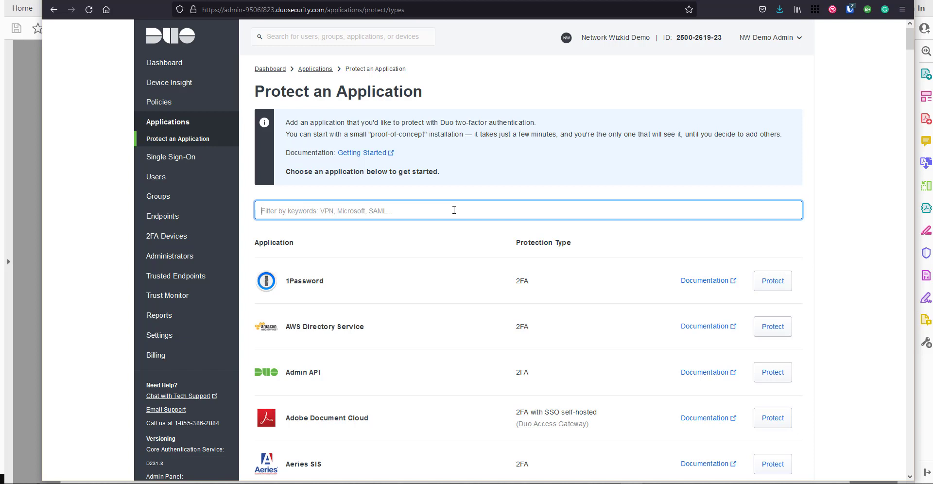
text(rdp)
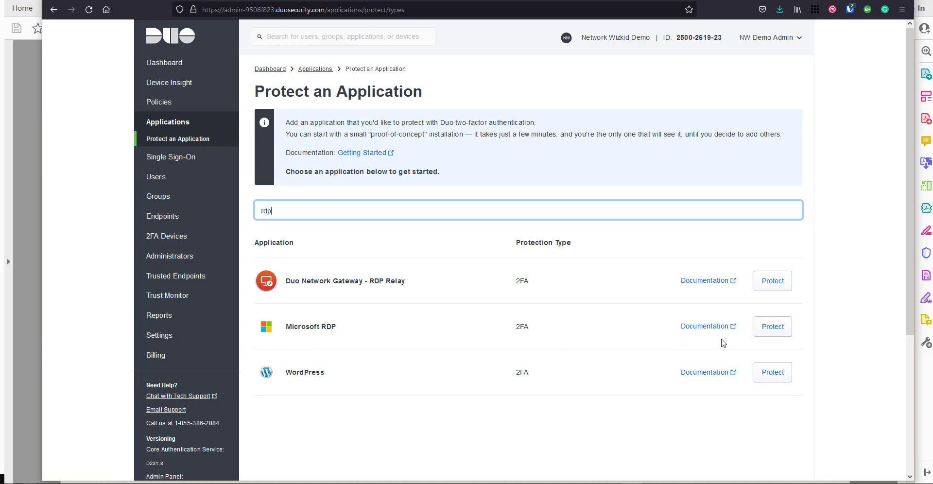
- Open the Microsoft RDP documentation, skim it, and return to the rdp-filtered Protect an Application page
click(696, 327)
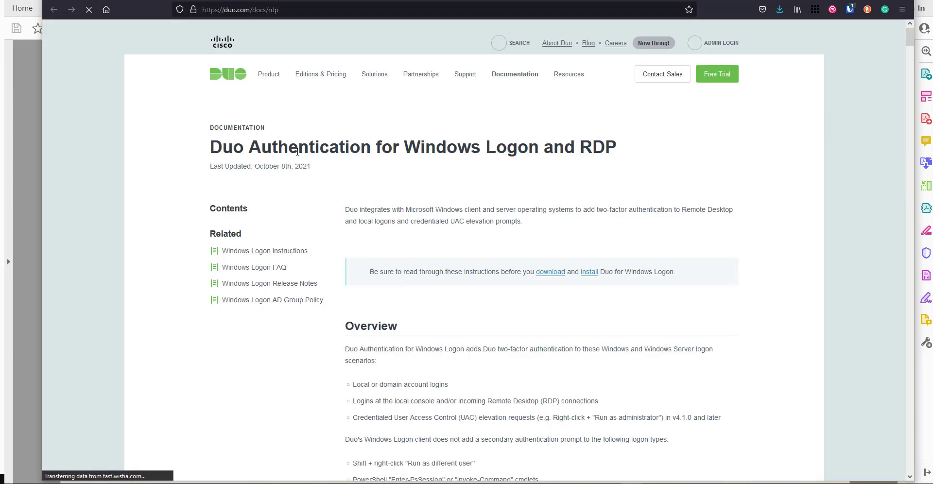
scroll(381, 223, down, 3)
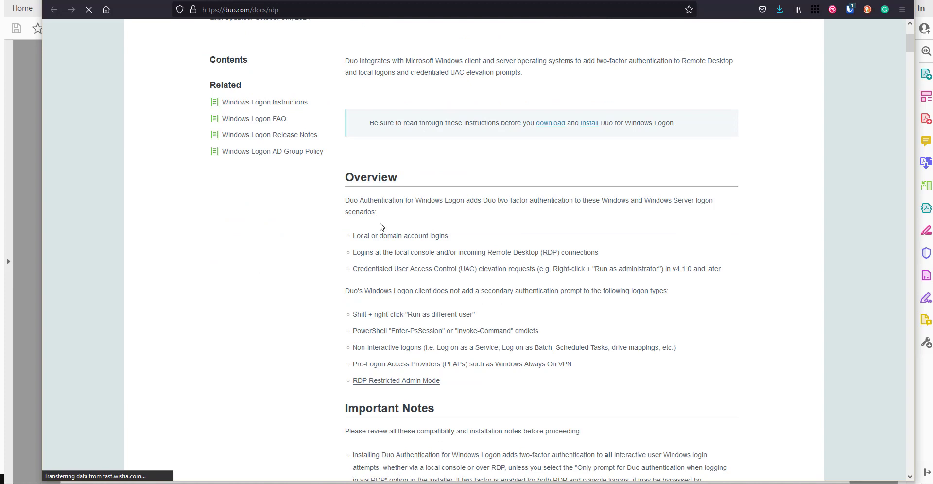
scroll(380, 227, up, 3)
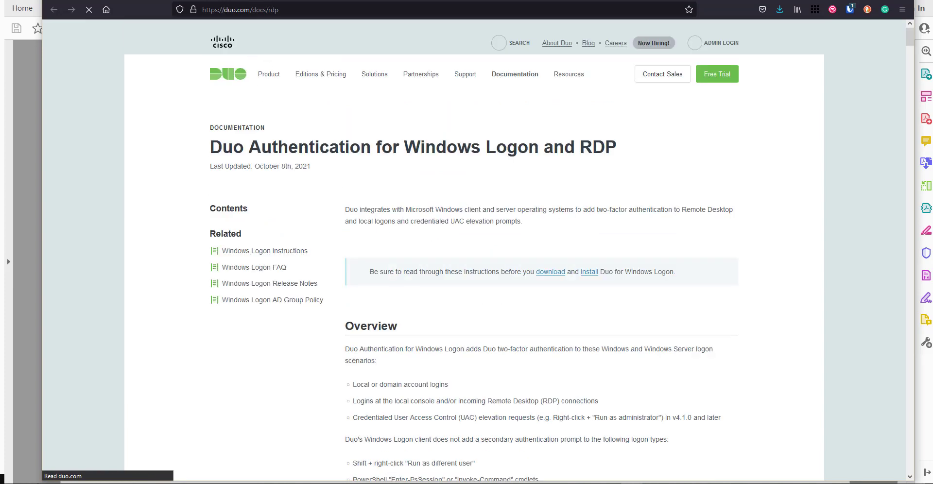
click(266, 3)
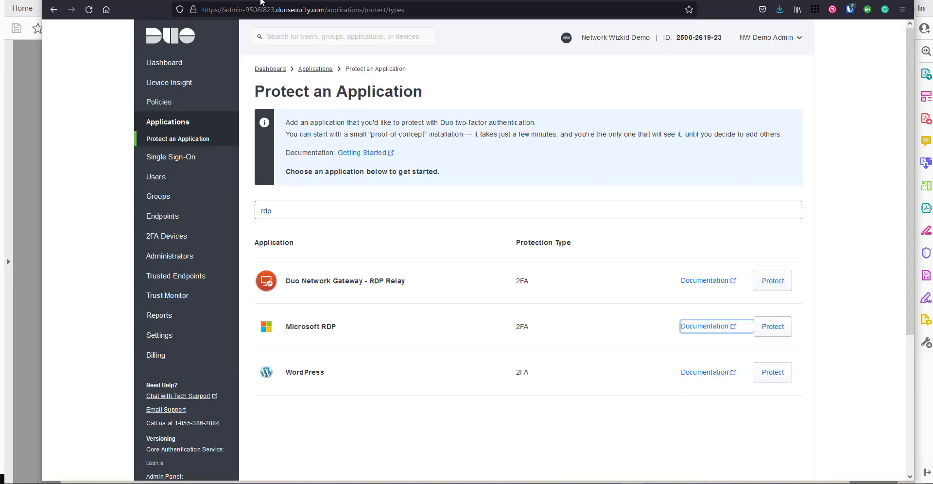
key(ctrl+Tab)
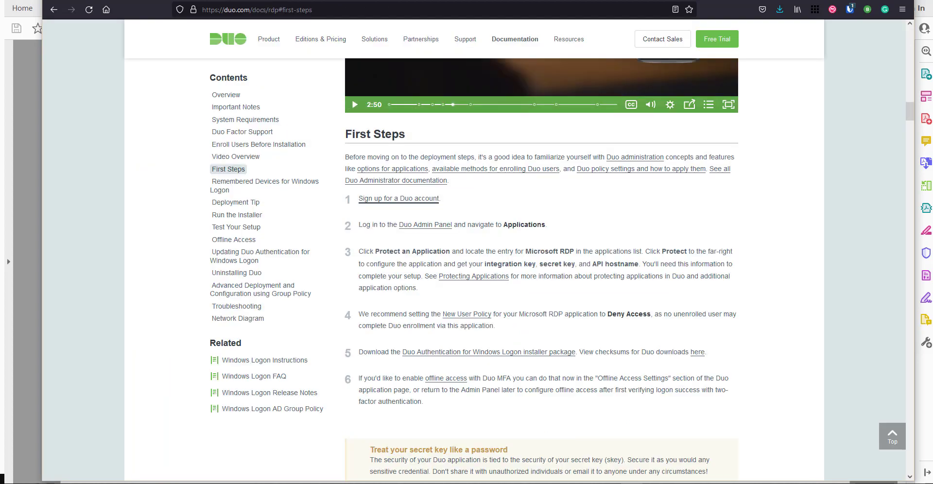
click(162, 8)
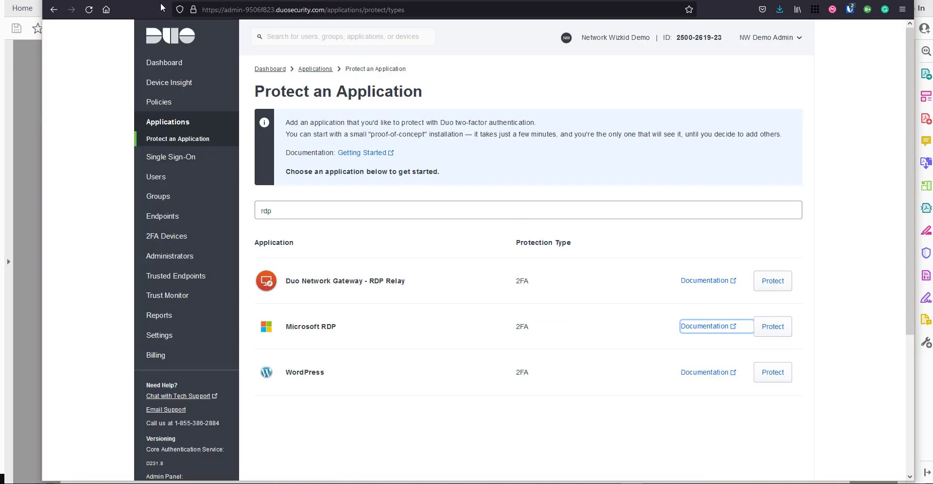
- Protect Microsoft RDP and scroll past its keys and API hostname to the Policy section
click(772, 337)
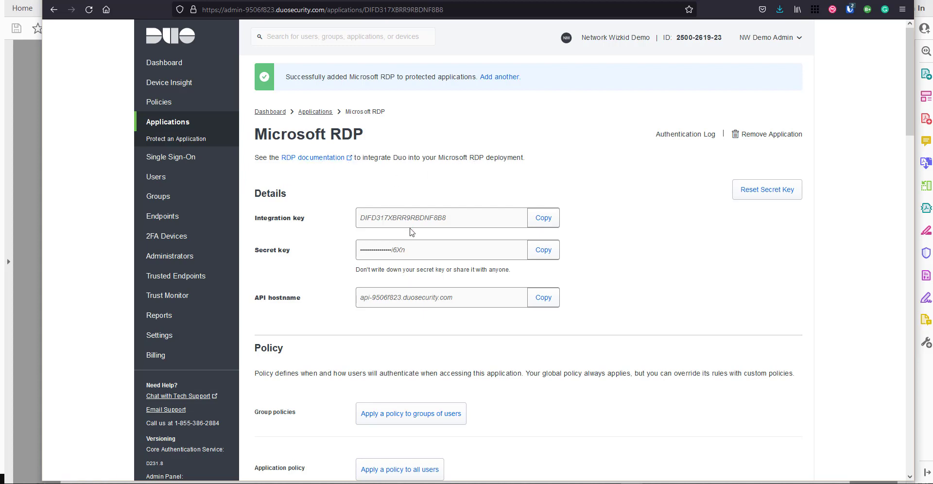
scroll(411, 232, down, 5)
scroll(412, 235, down, 1)
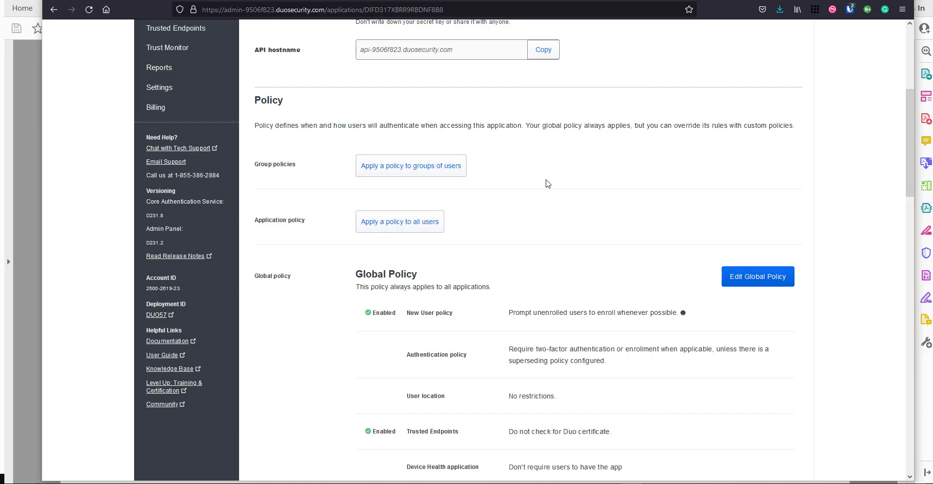
- Scroll through the Global Policy rules down to the application's Settings section
scroll(548, 183, down, 2)
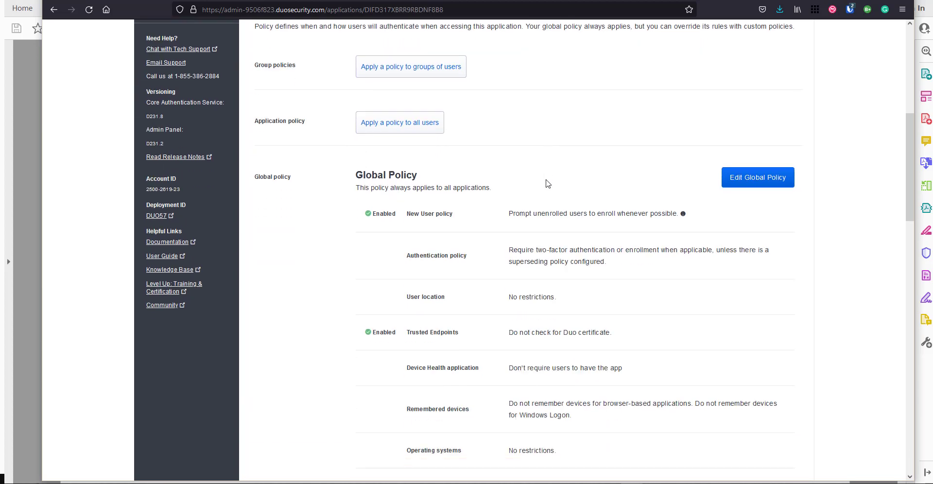
scroll(329, 187, down, 1)
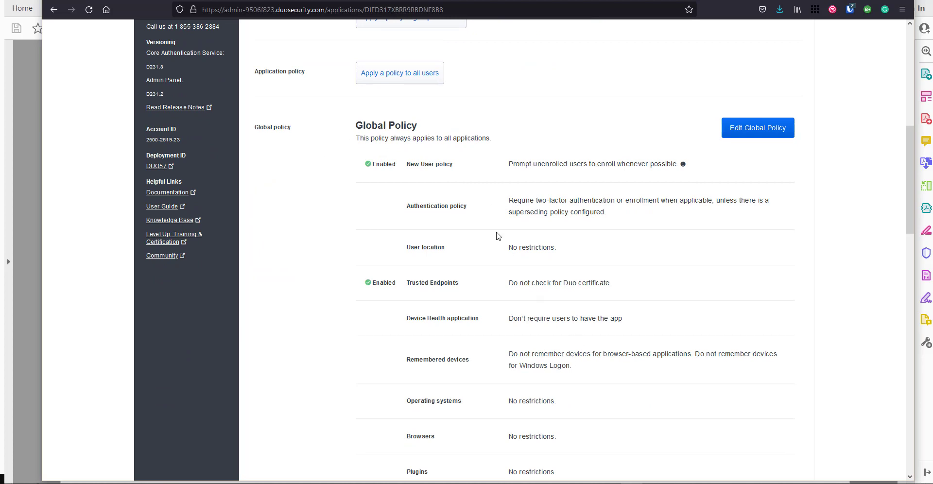
scroll(497, 237, down, 2)
scroll(611, 237, down, 2)
scroll(612, 237, down, 4)
scroll(611, 236, up, 3)
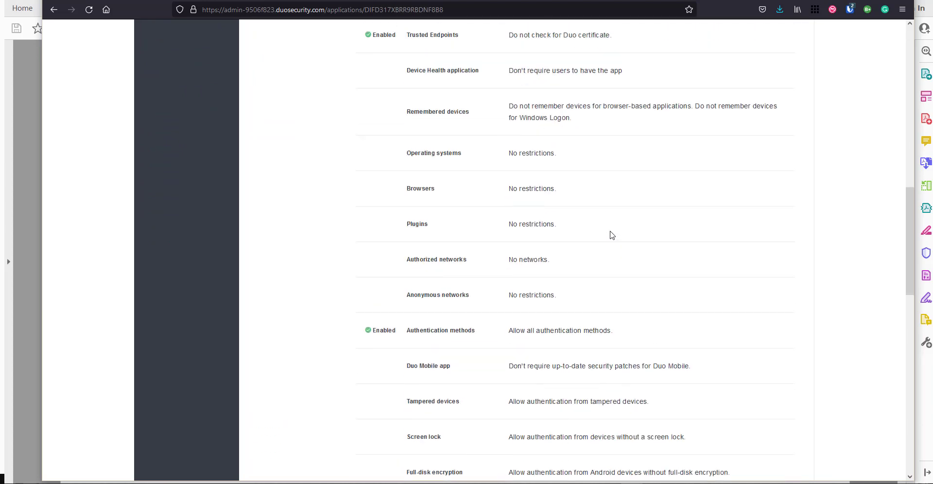
scroll(612, 235, up, 5)
scroll(611, 233, down, 1)
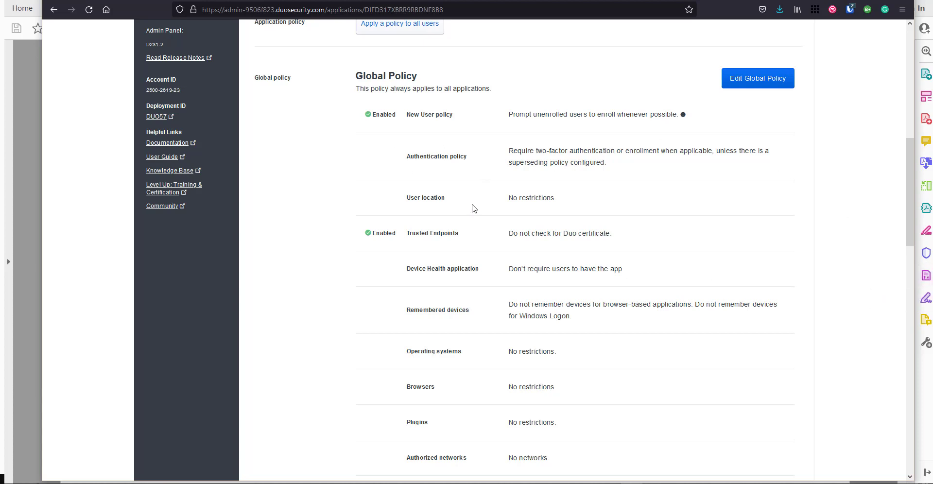
scroll(474, 208, down, 10)
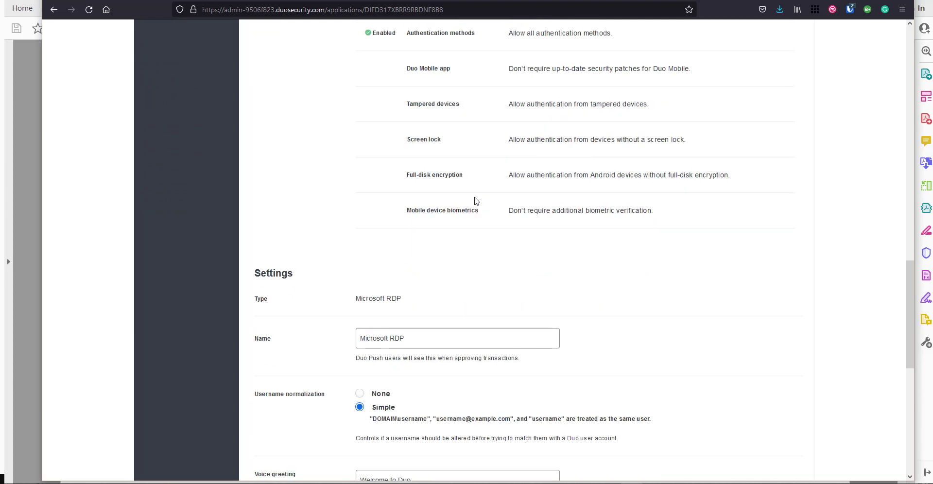
scroll(476, 201, down, 3)
- Select the current name 'Microsoft RDP' in the Name field
click(437, 241)
click(319, 174)
scroll(440, 226, down, 2)
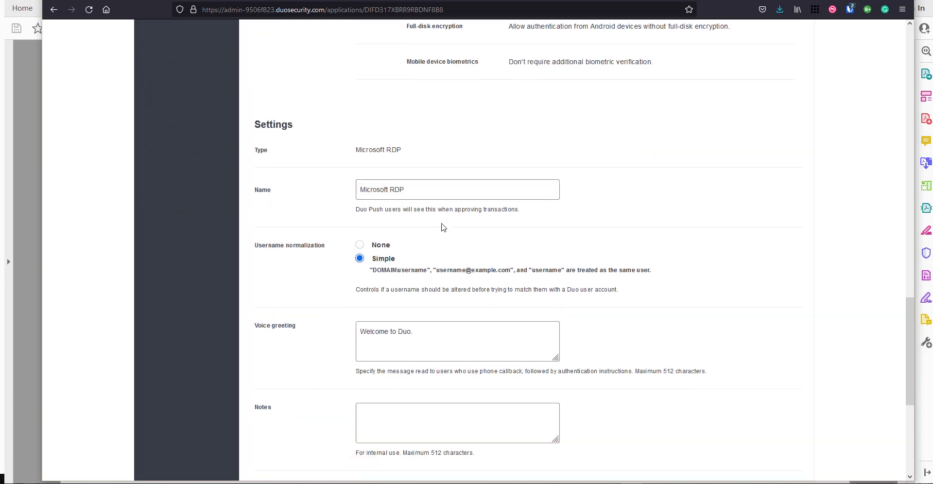
click(425, 190)
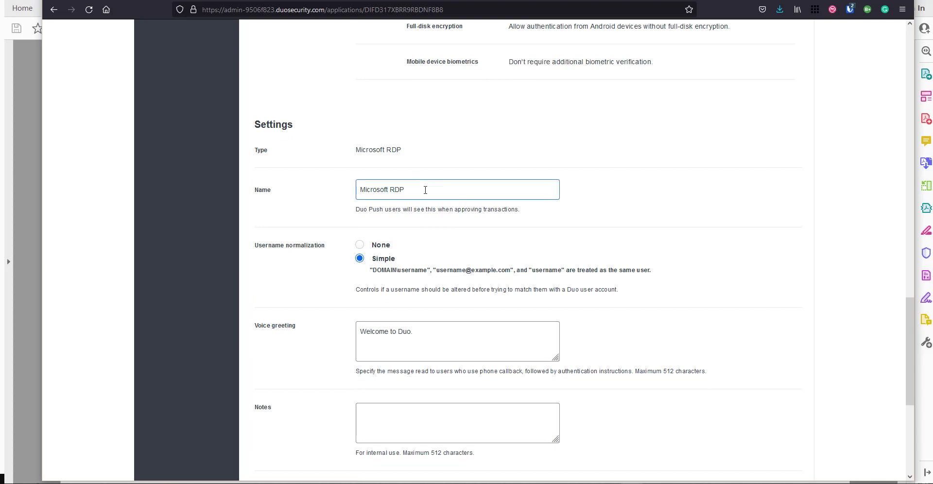
drag(426, 190, 327, 187)
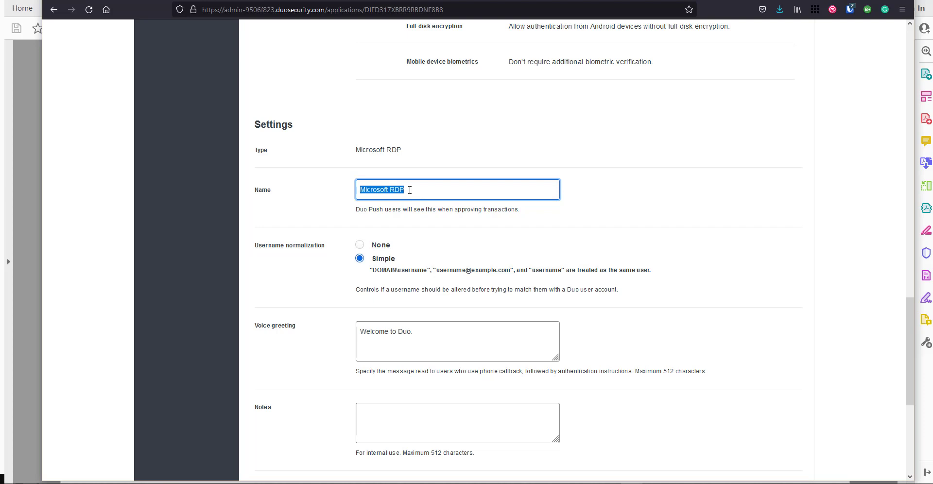
- Enter 'RDP and WinLogon' as the application name and scroll down through the remaining settings
text(RDP a)
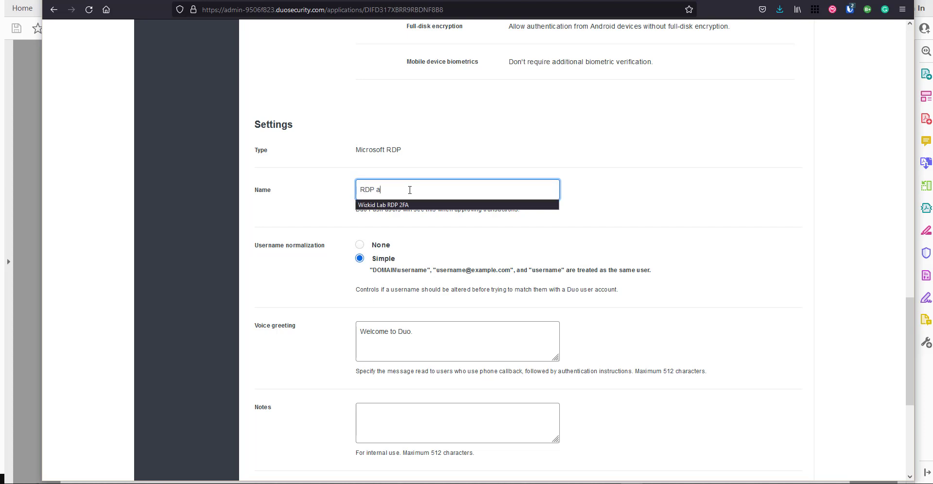
text(nd WinLogon)
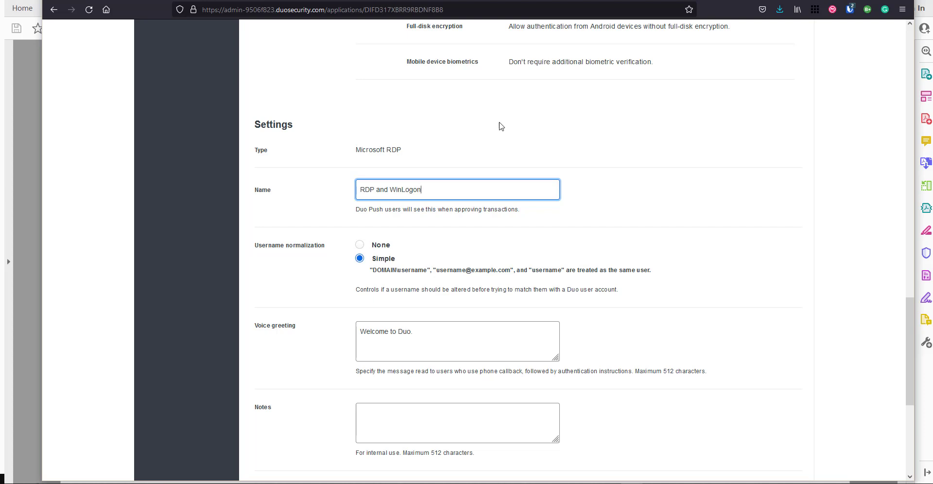
scroll(505, 125, down, 2)
scroll(506, 124, down, 1)
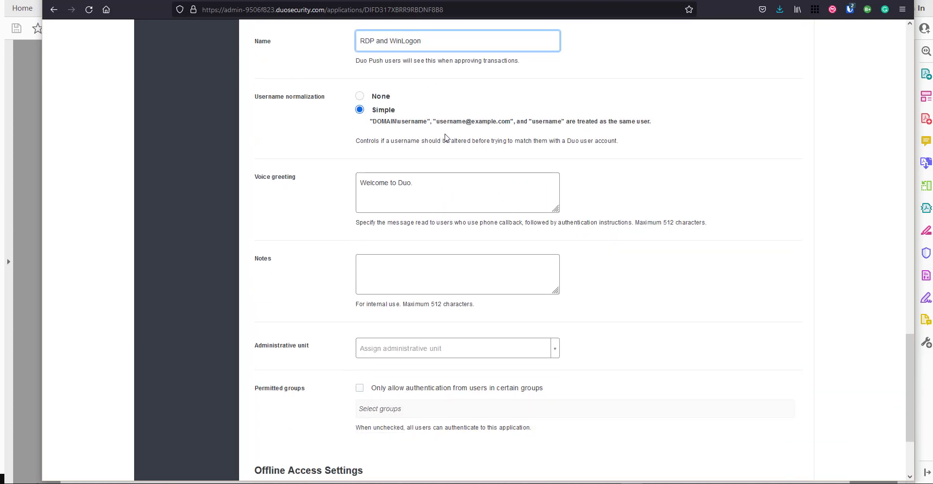
scroll(452, 167, down, 1)
click(452, 162)
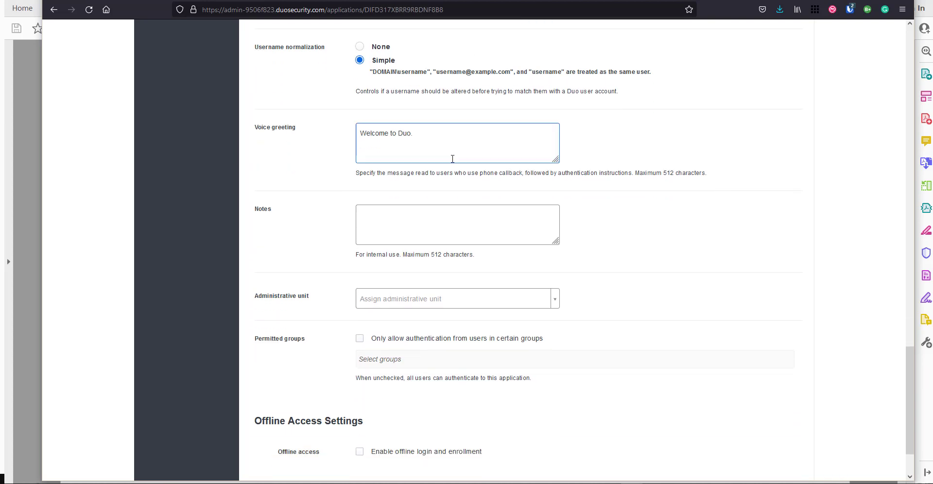
scroll(452, 159, down, 1)
scroll(452, 159, up, 1)
click(371, 321)
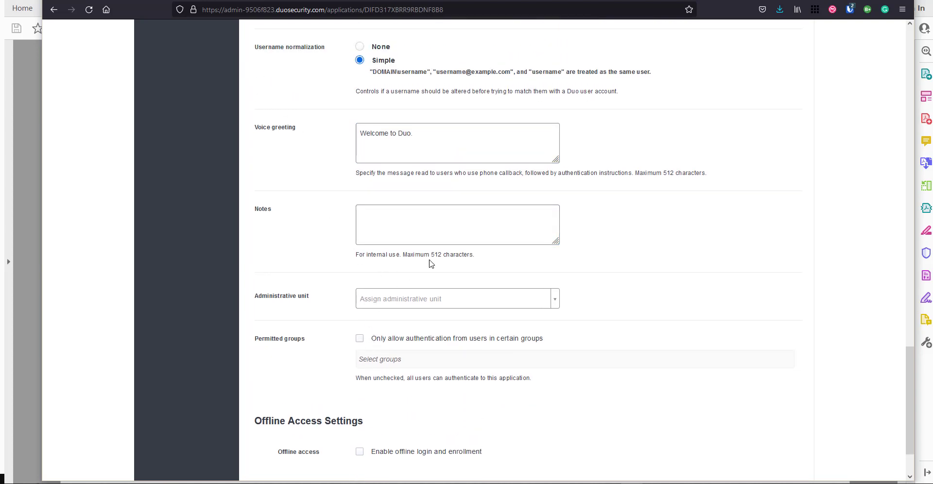
scroll(451, 196, down, 3)
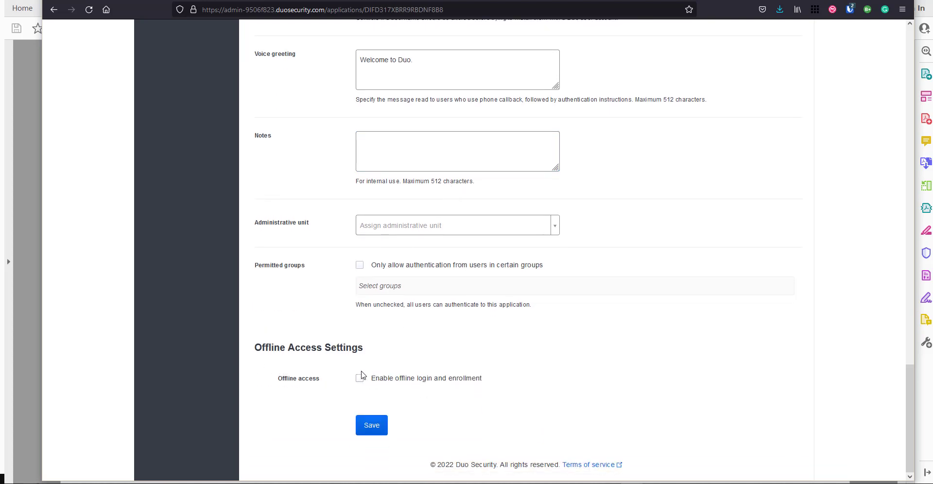
scroll(403, 360, up, 15)
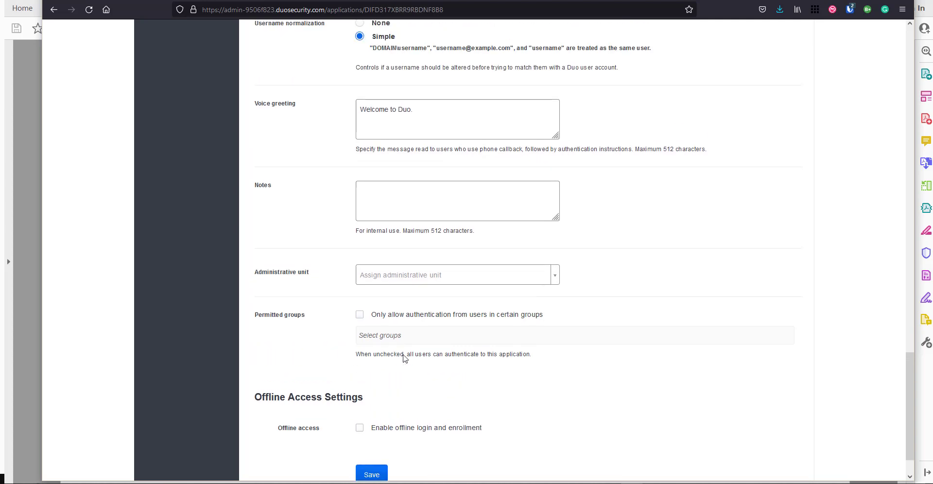
scroll(448, 402, up, 15)
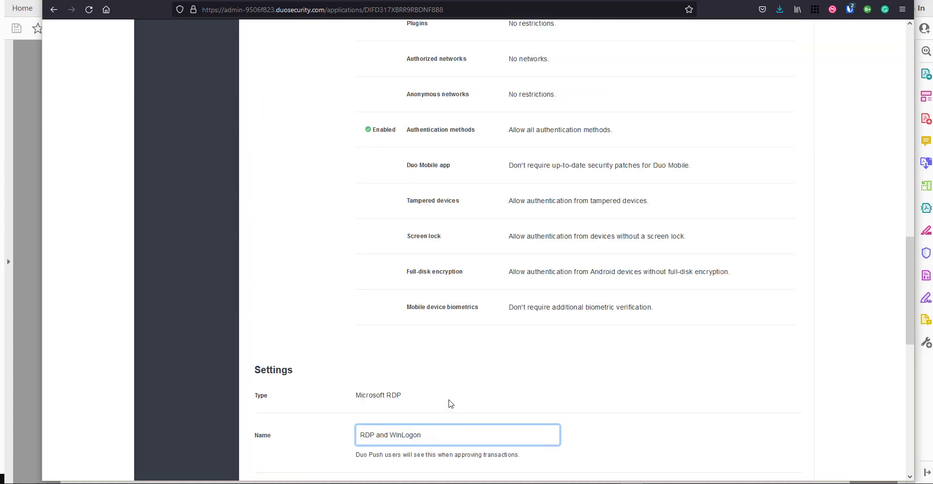
scroll(452, 399, up, 10)
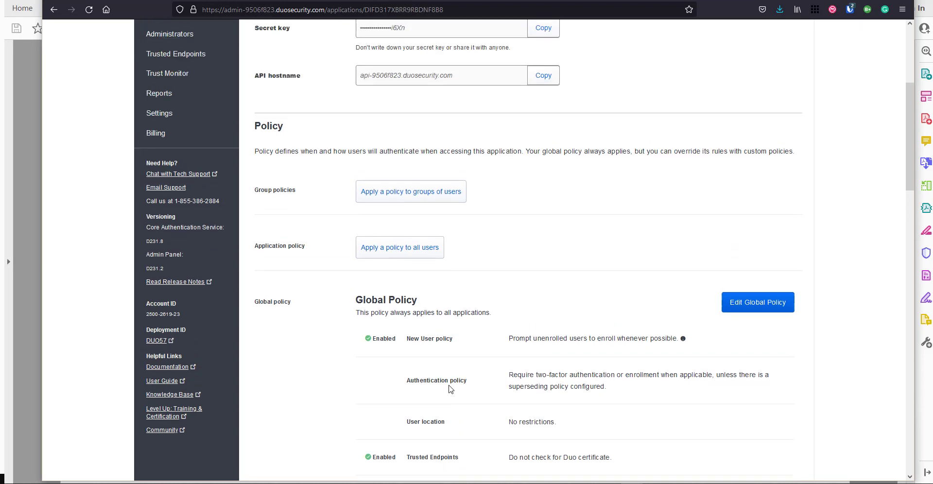
scroll(450, 388, down, 2)
scroll(448, 379, down, 1)
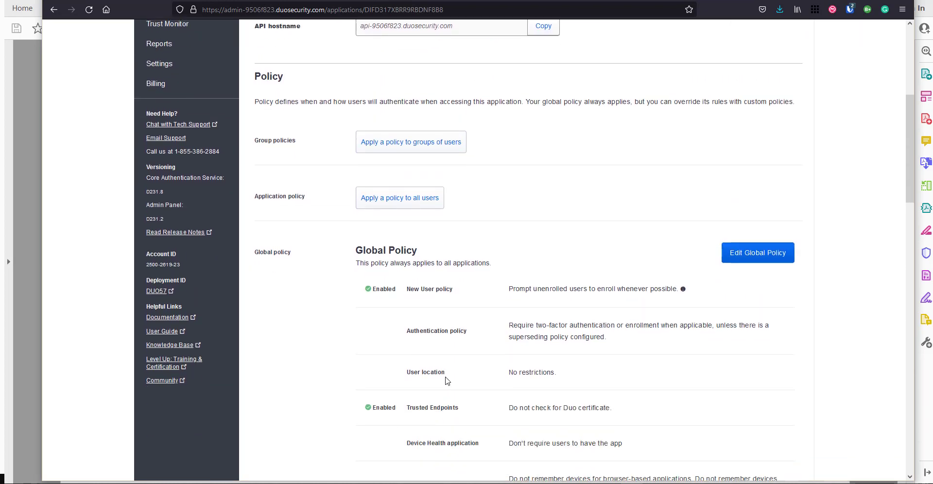
scroll(445, 380, down, 2)
scroll(436, 259, down, 18)
scroll(433, 262, up, 7)
scroll(430, 264, up, 12)
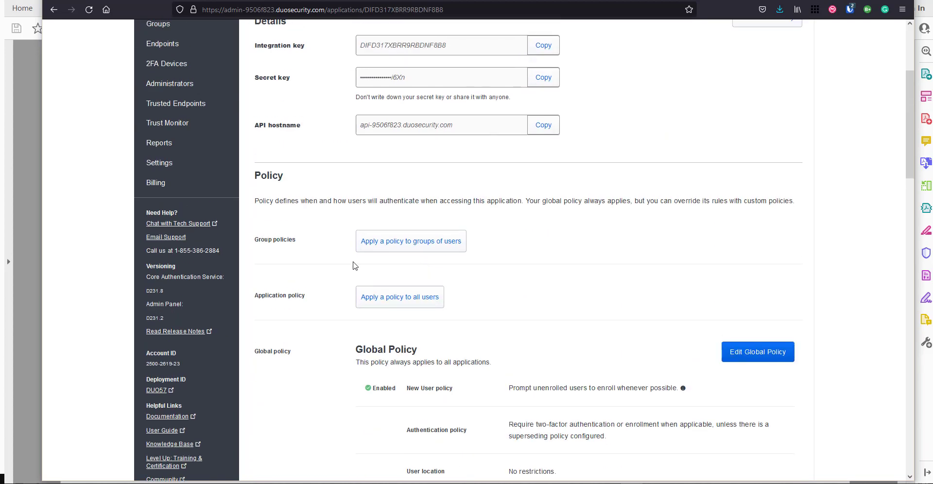
scroll(354, 265, up, 3)
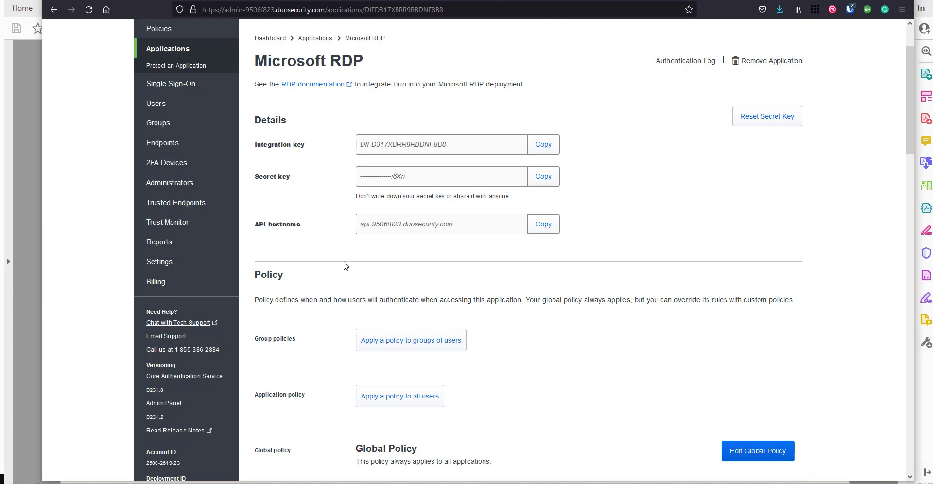
scroll(355, 330, up, 1)
scroll(355, 331, up, 1)
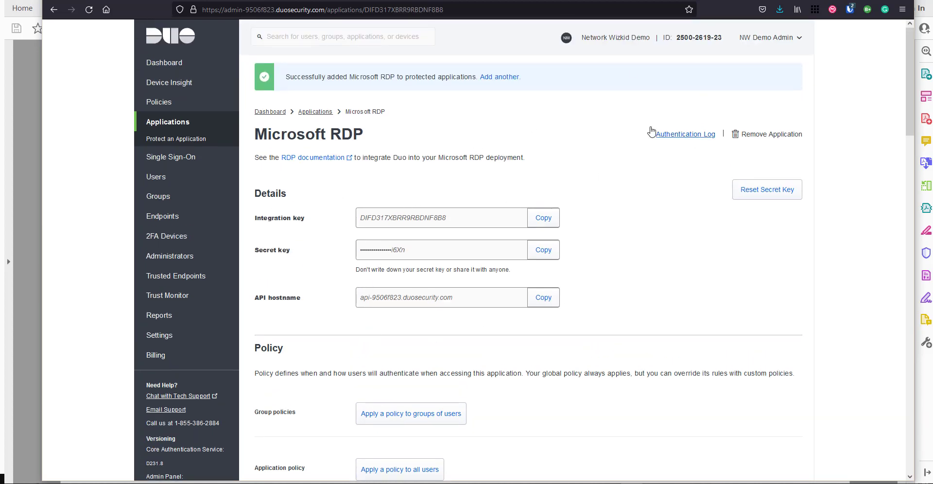
key(ctrl+Tab)
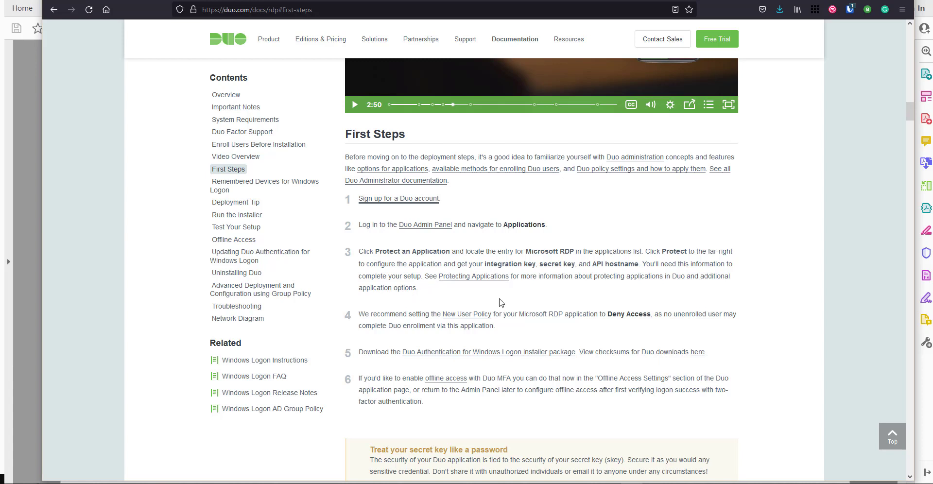
- Scroll the First Steps section down to step 5's Windows Logon installer download and checksums
scroll(500, 301, down, 2)
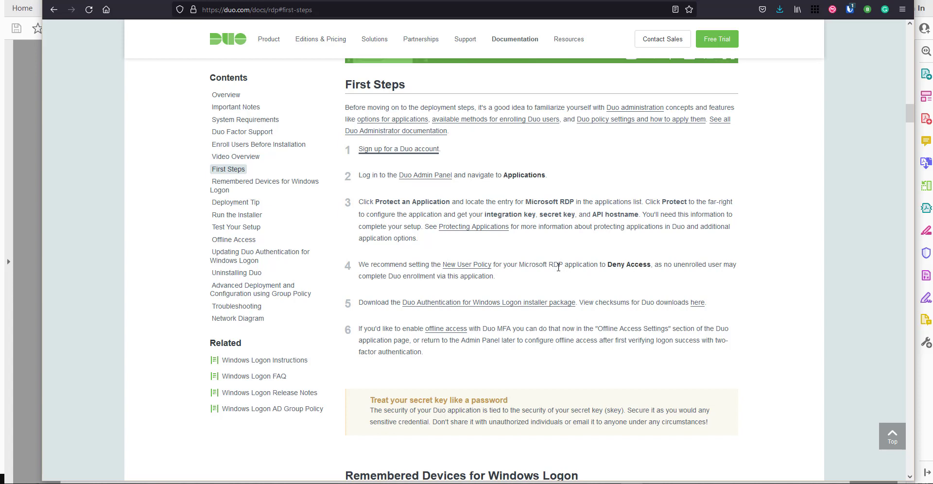
scroll(589, 260, down, 2)
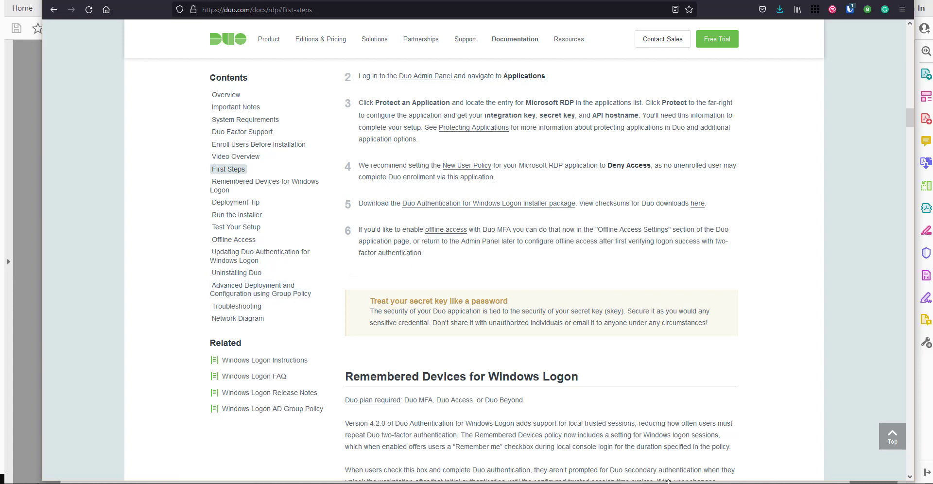
- Dismiss the 192.168.104.10 session's internal error and minimize Remote Desktop Connection
mouse_move(676, 483)
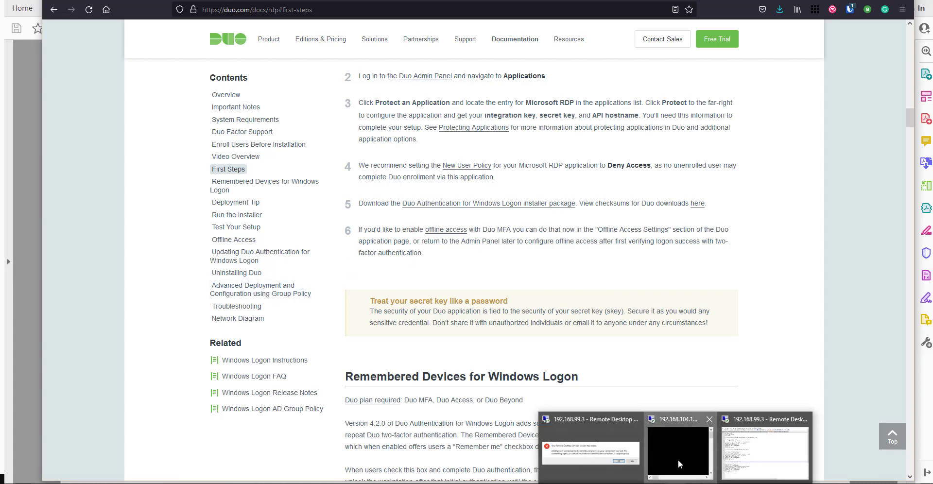
click(678, 459)
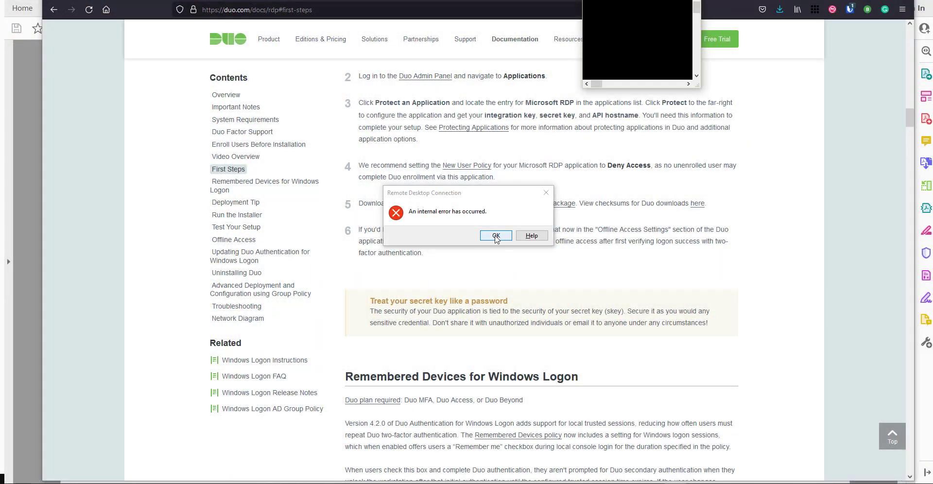
click(496, 235)
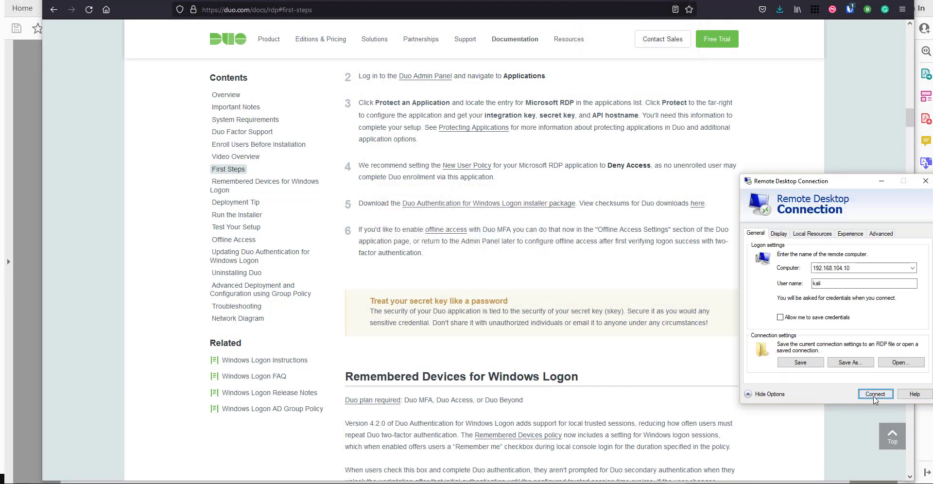
click(882, 182)
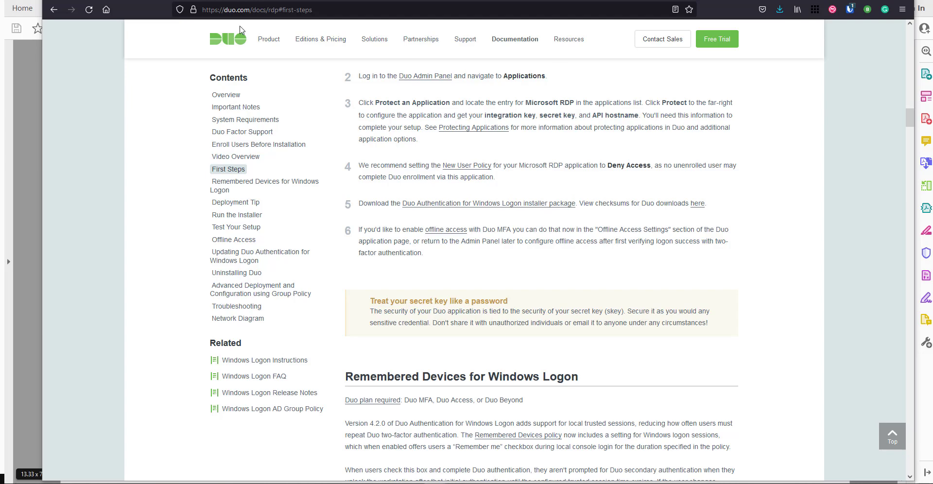
- Load duo.com/docs/rdp in Edge on the Win10-HL-002 VM console
drag(930, 51, 311, 51)
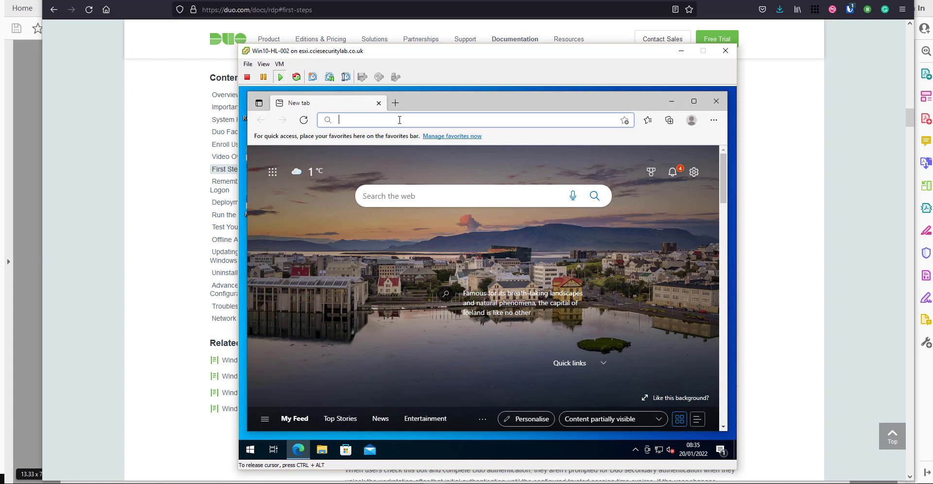
text(duo.com)
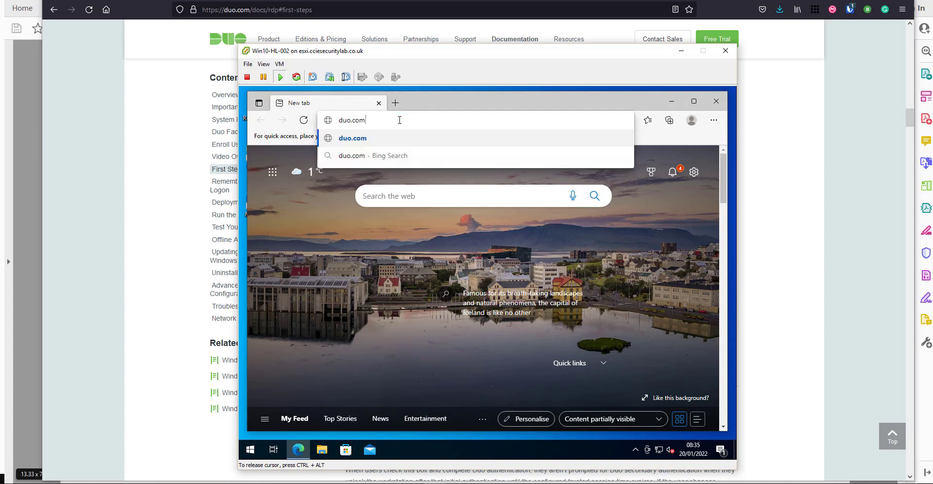
text(/docs/rdp)
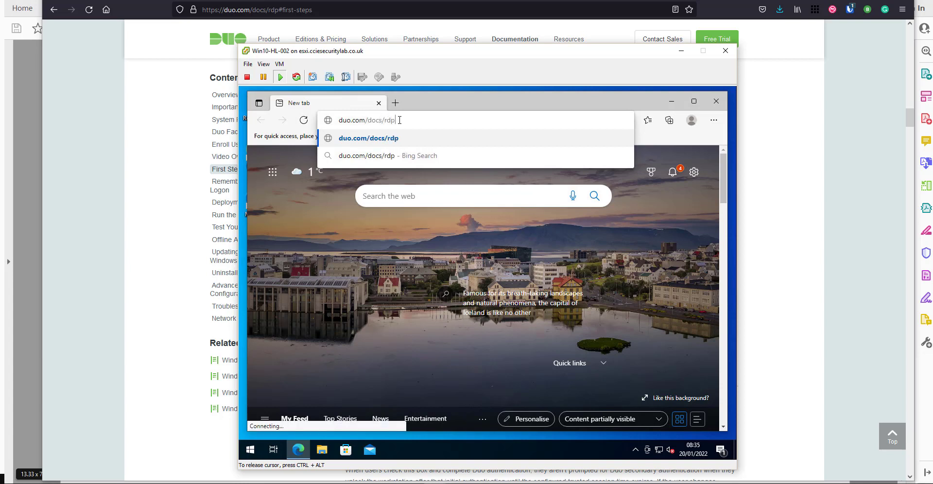
key(Return)
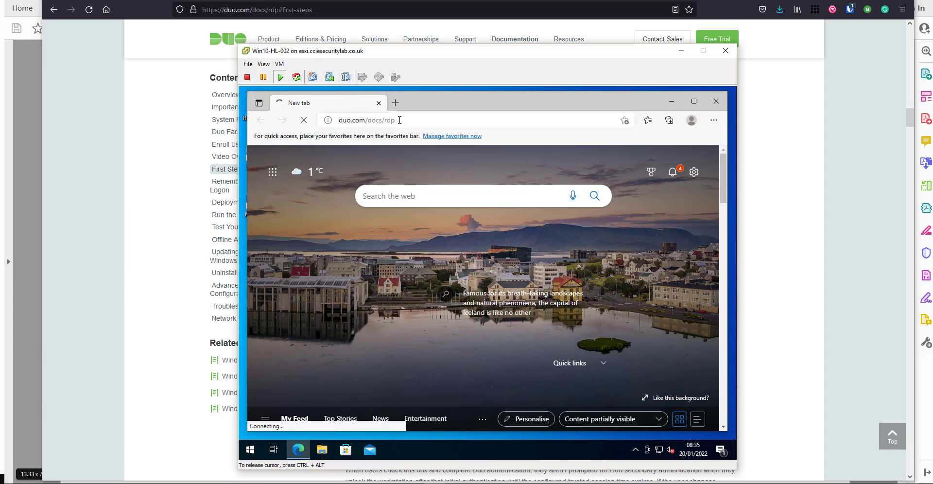
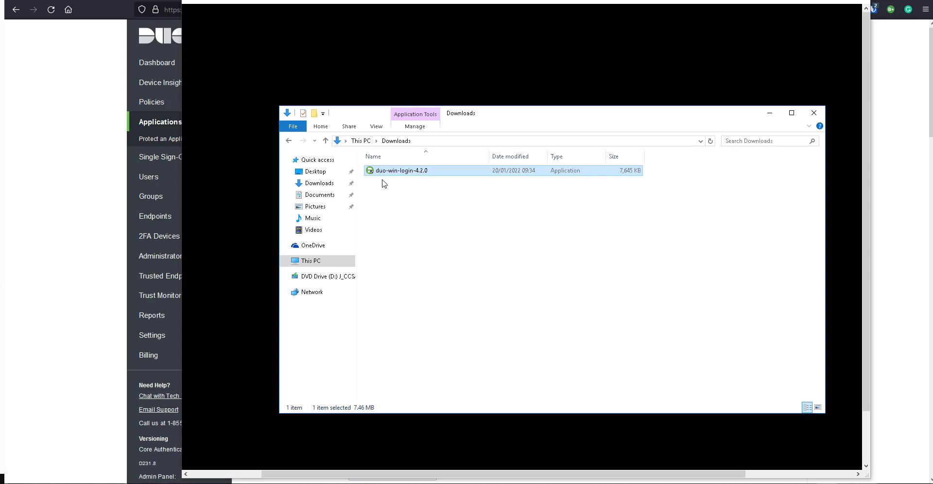
- Launch the duo-win-login-4.2.0 installer from Downloads and approve the User Account Control prompt
double_click(407, 177)
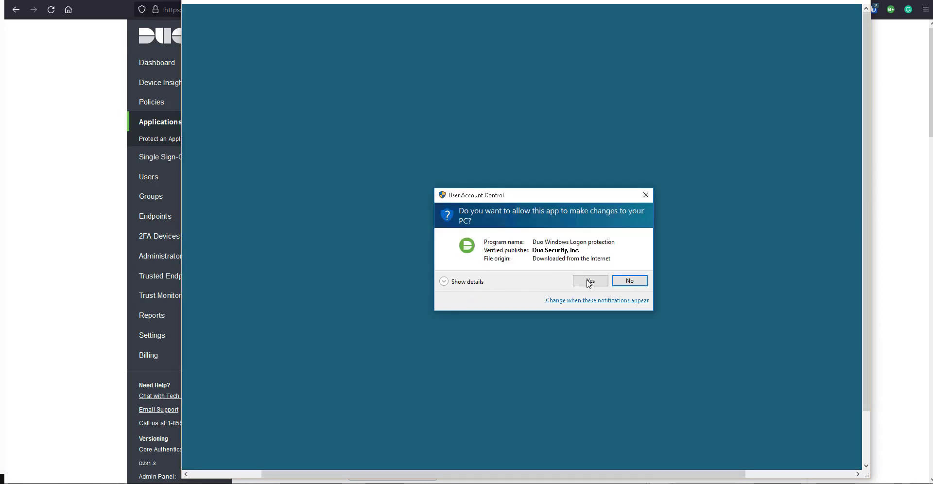
click(590, 282)
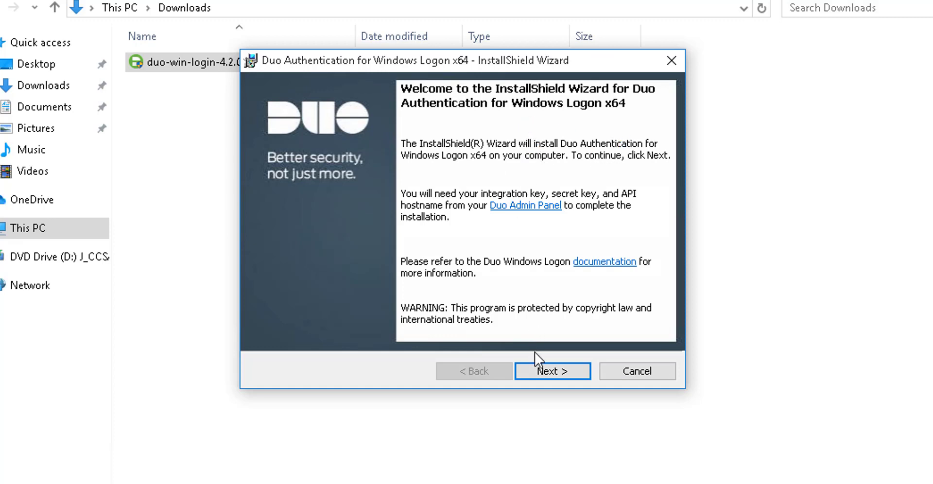
- Paste the Admin Panel's API hostname into the wizard, submit it, then copy the integration key
click(552, 373)
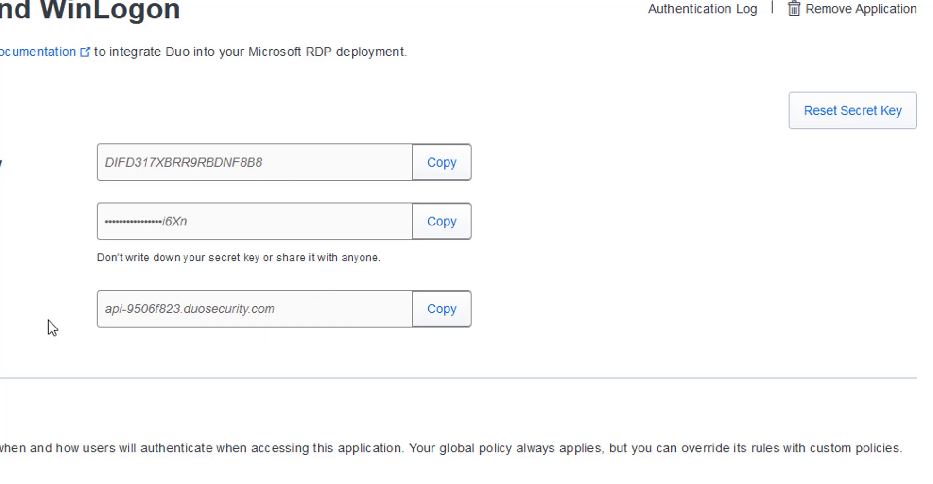
click(456, 313)
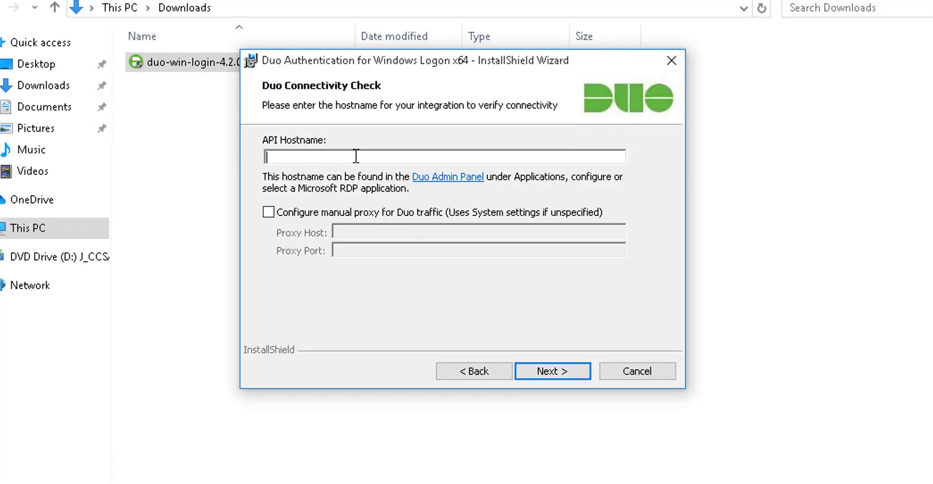
key(ctrl+v)
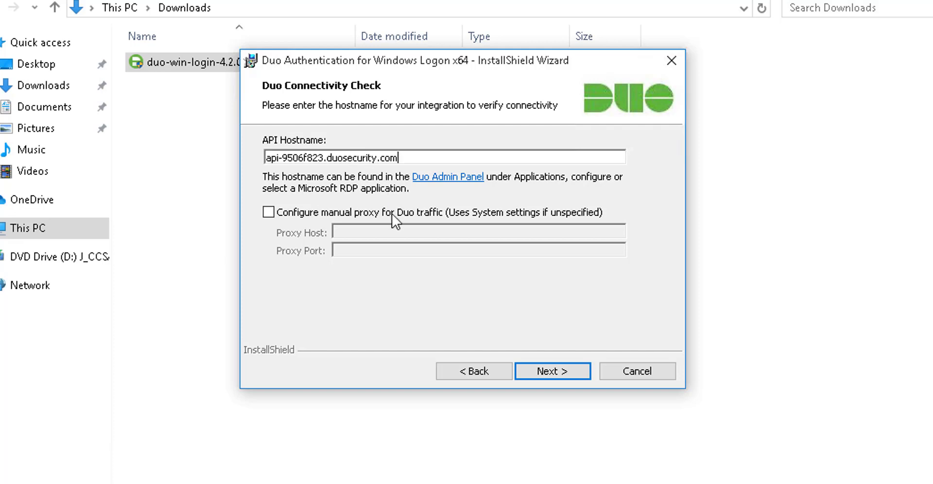
click(539, 371)
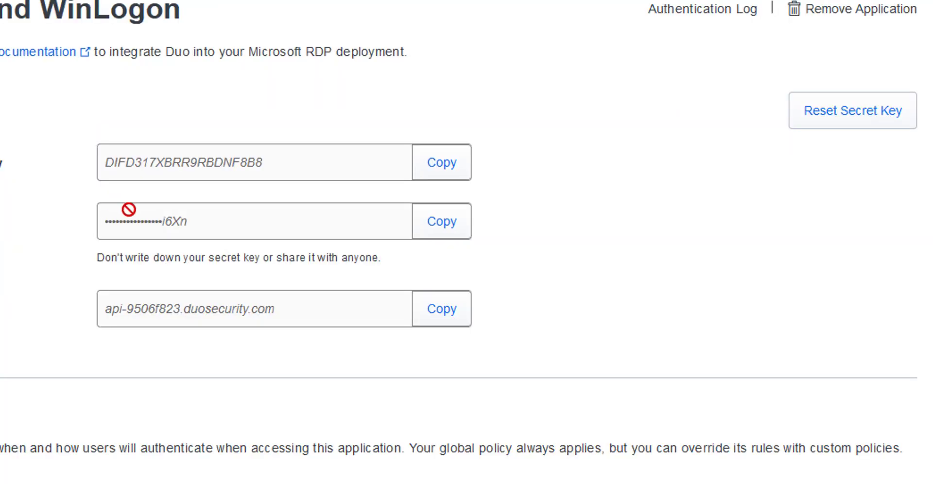
click(436, 166)
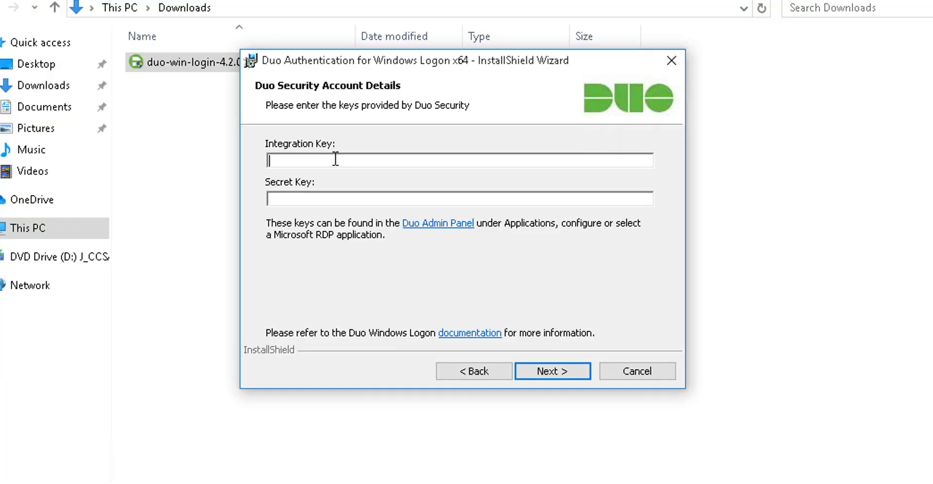
- Enter the integration and secret keys and submit, which fails with a 40105 bad request timestamp error
key(ctrl+v)
click(333, 200)
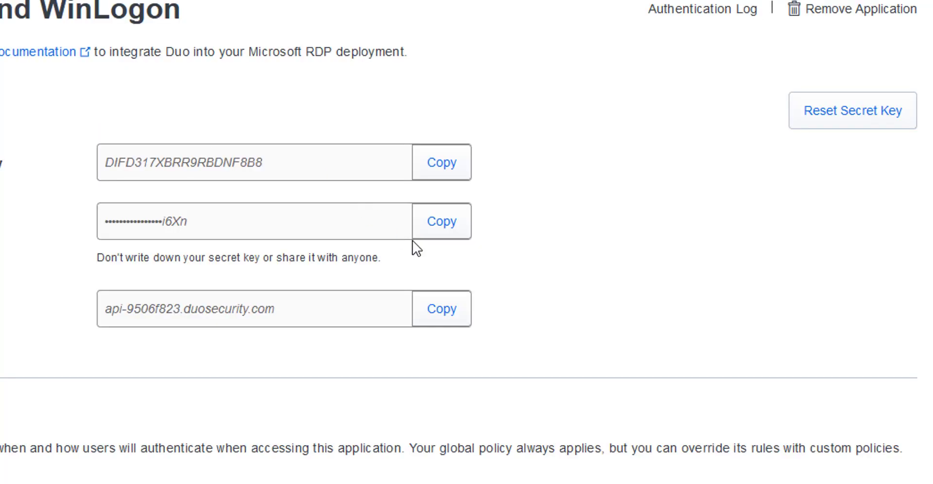
click(435, 232)
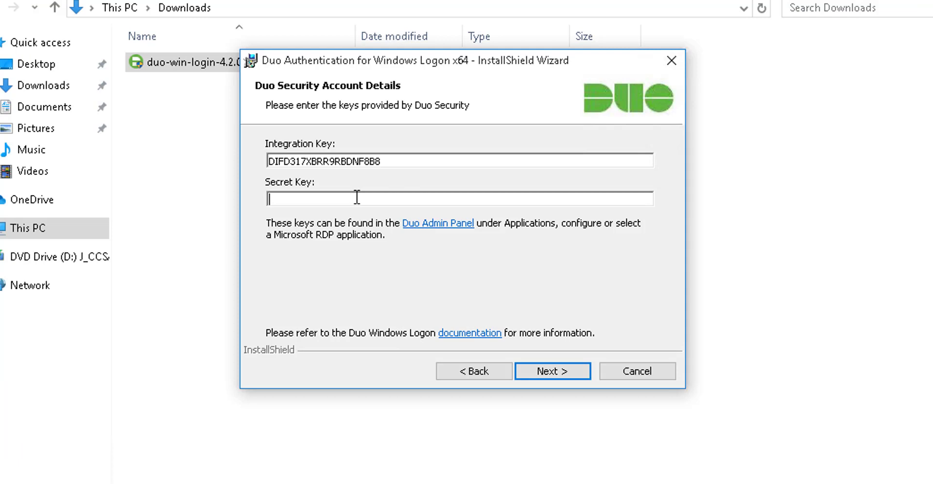
key(ctrl+v)
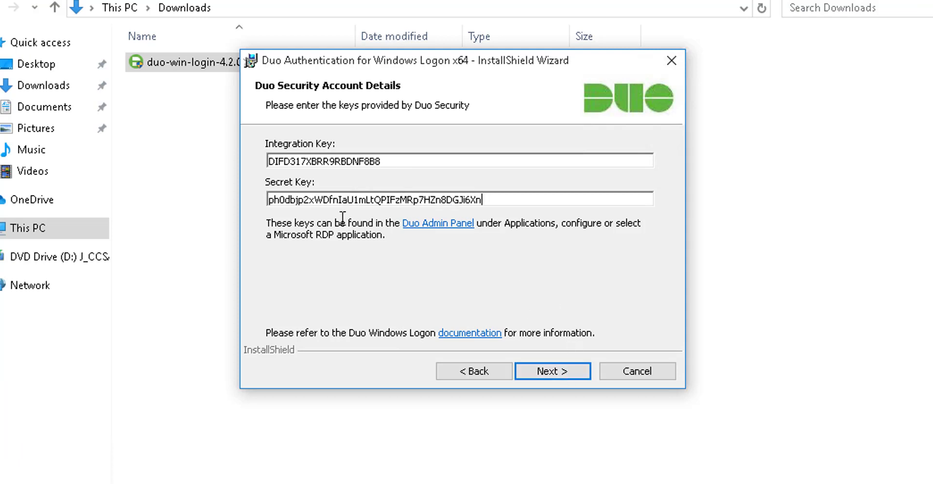
click(567, 372)
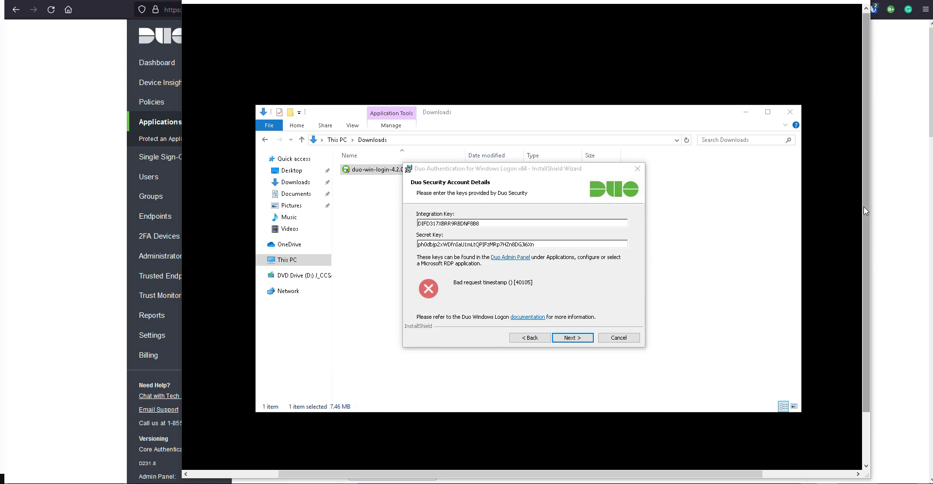
- Open the Windows Date and time settings from the taskbar clock's menu
scroll(864, 206, down, 2)
scroll(756, 351, right, 3)
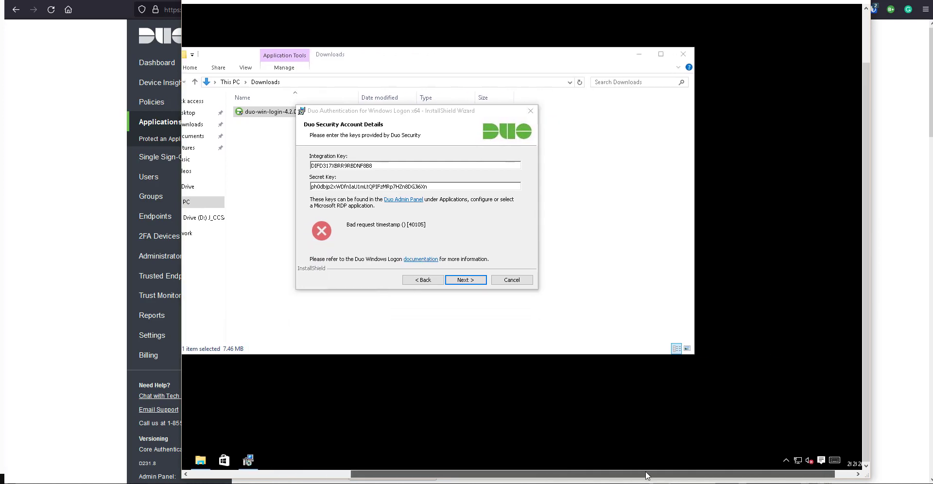
right_click(845, 466)
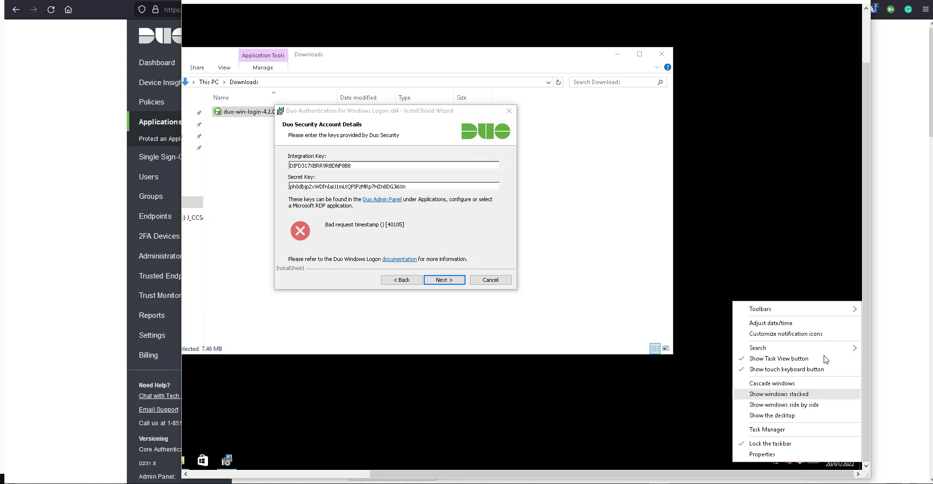
click(816, 323)
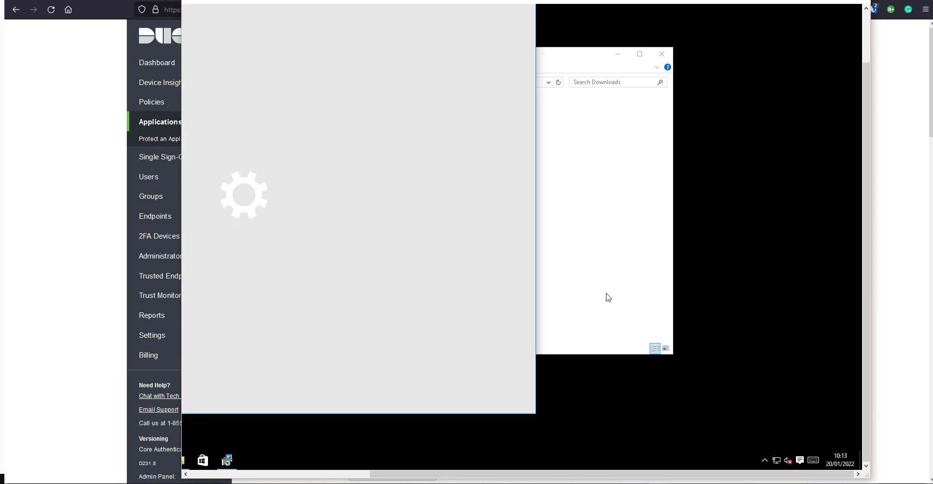
drag(670, 475, 489, 456)
drag(864, 185, 862, 134)
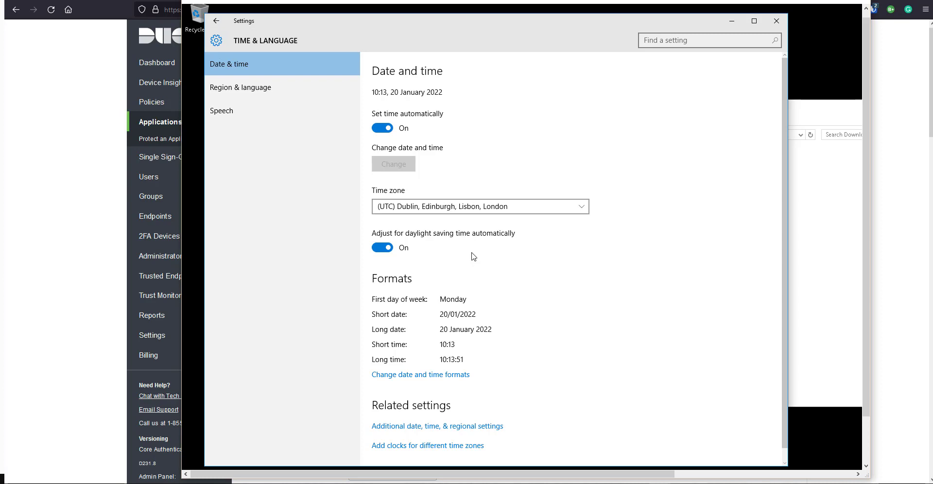
- Turn off automatic time and set the clock manually to 10:24
click(389, 128)
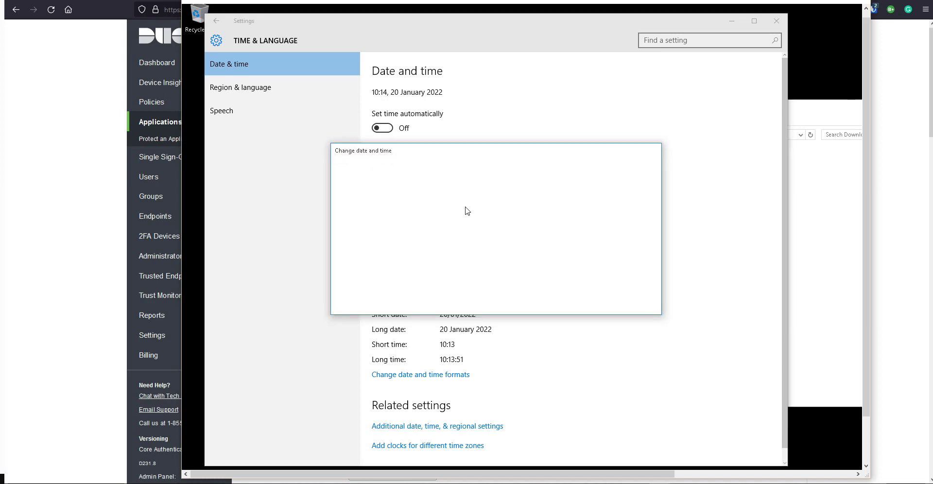
click(405, 255)
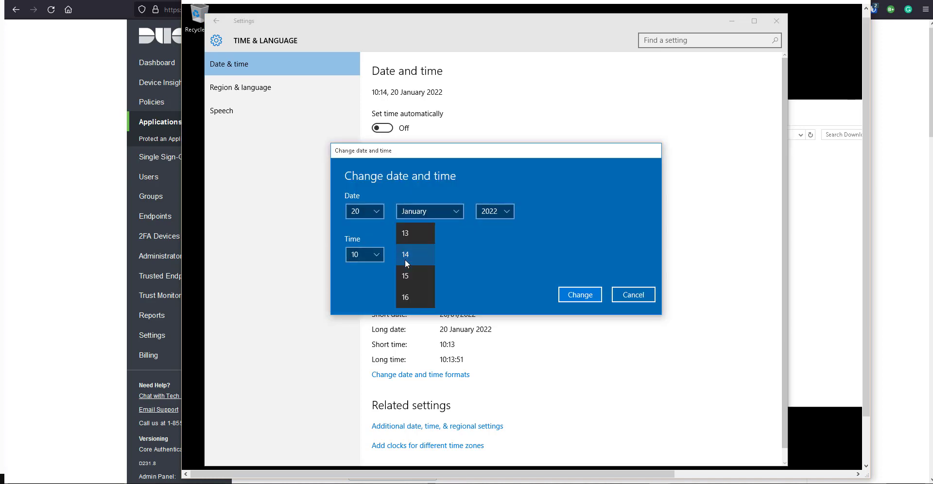
scroll(421, 279, down, 2)
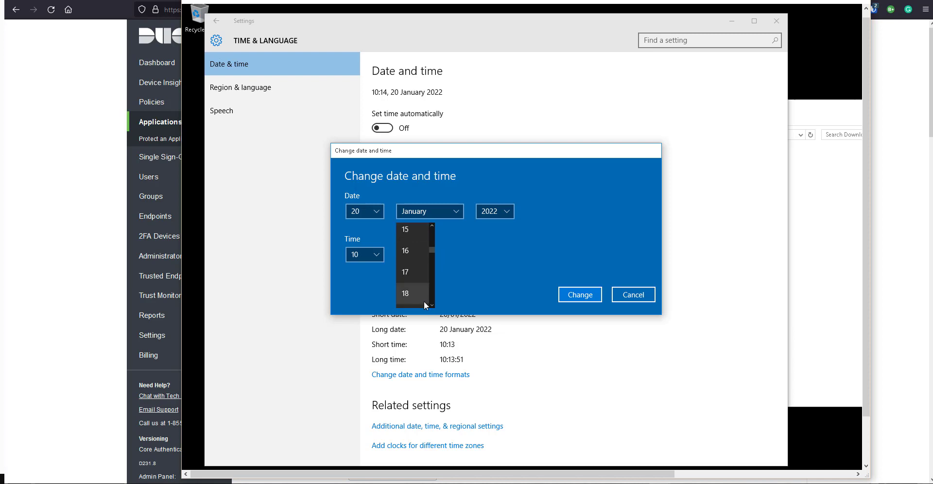
scroll(417, 292, down, 2)
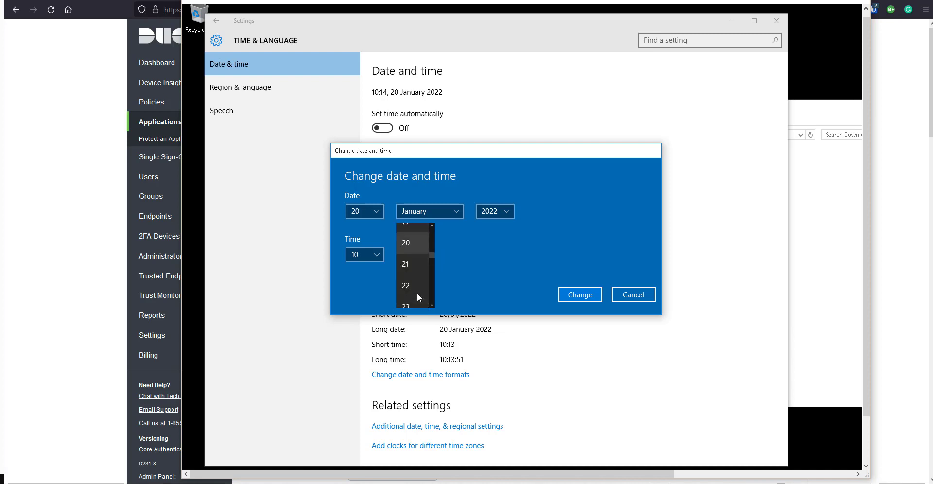
click(411, 299)
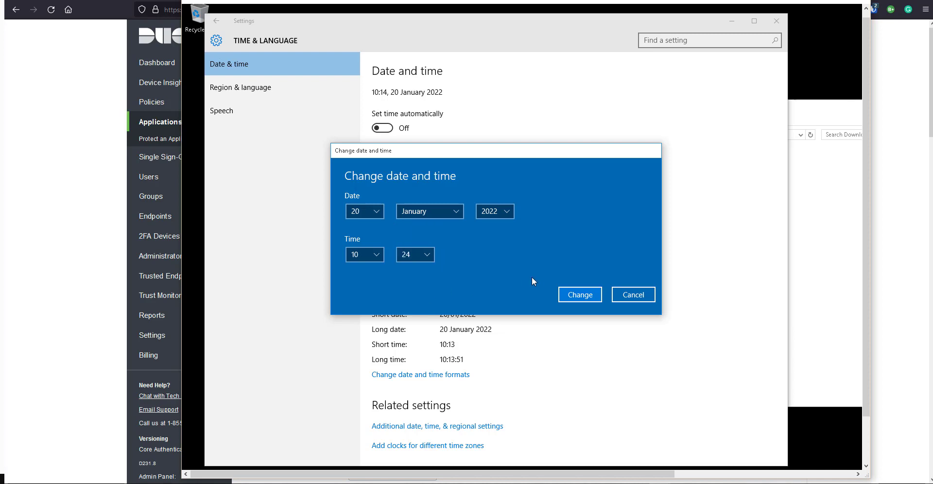
click(592, 293)
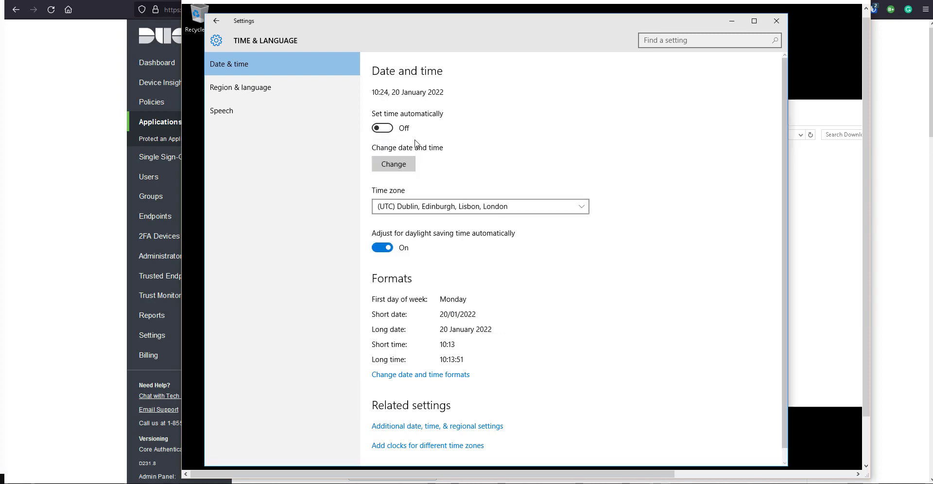
- Minimise the Settings window, leaving the Downloads folder showing
scroll(863, 77, down, 2)
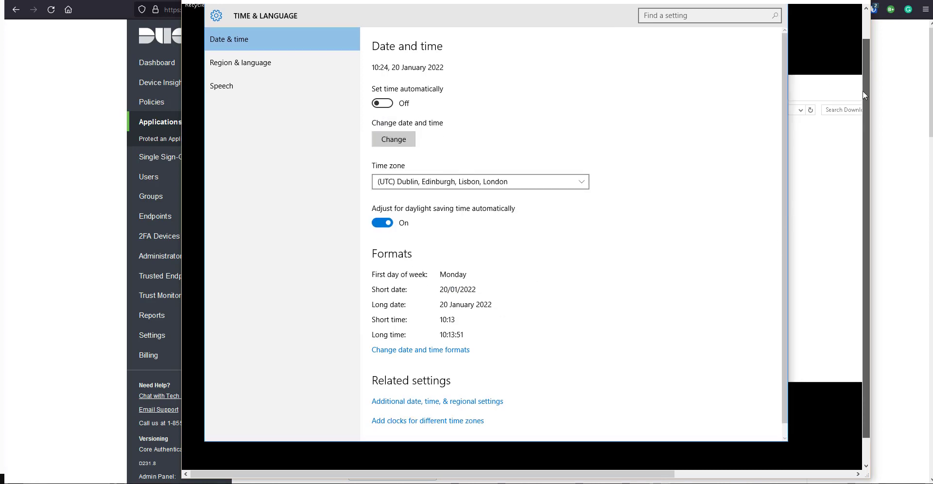
drag(547, 477, 415, 452)
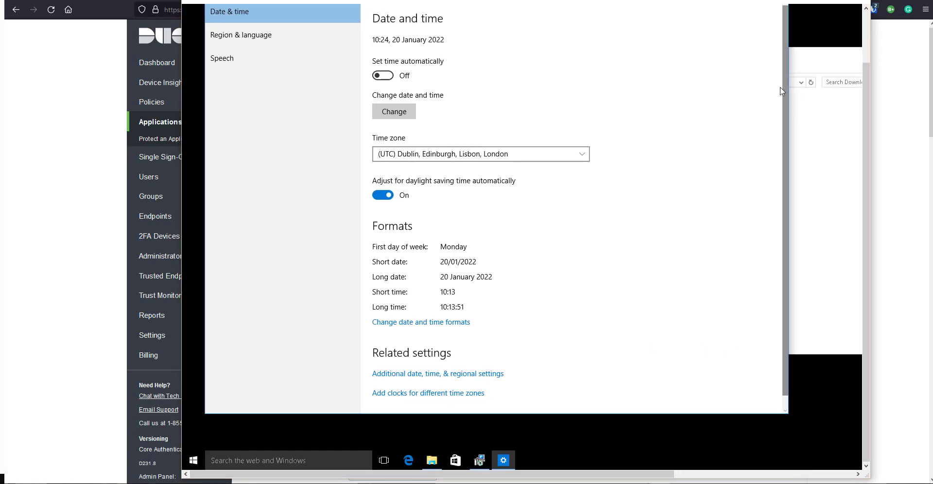
click(861, 74)
drag(867, 69, 858, 23)
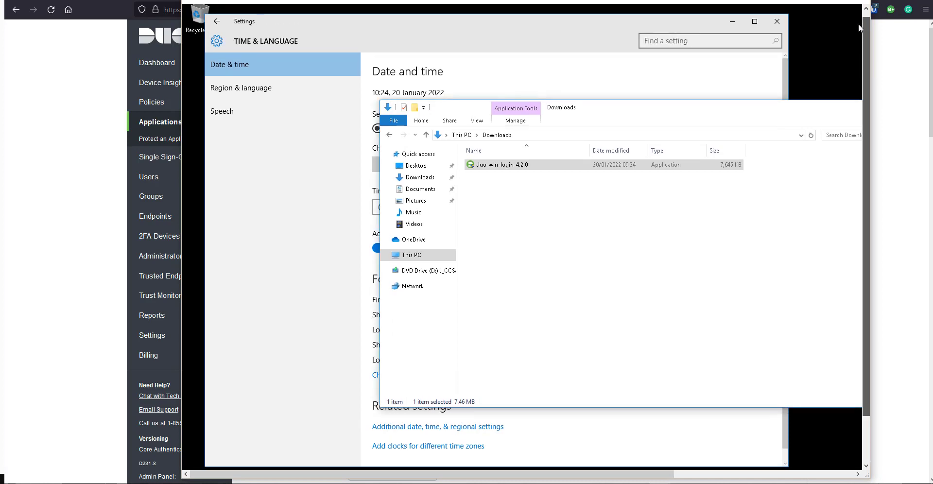
click(741, 28)
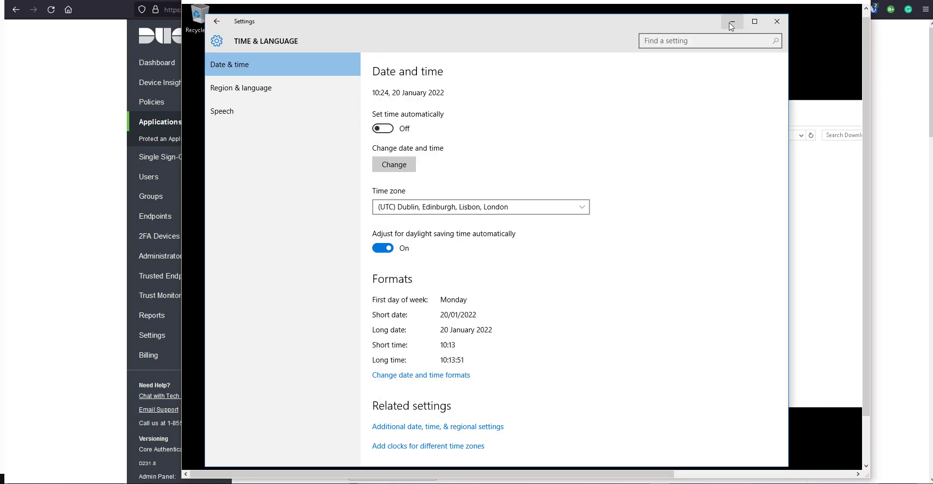
click(730, 22)
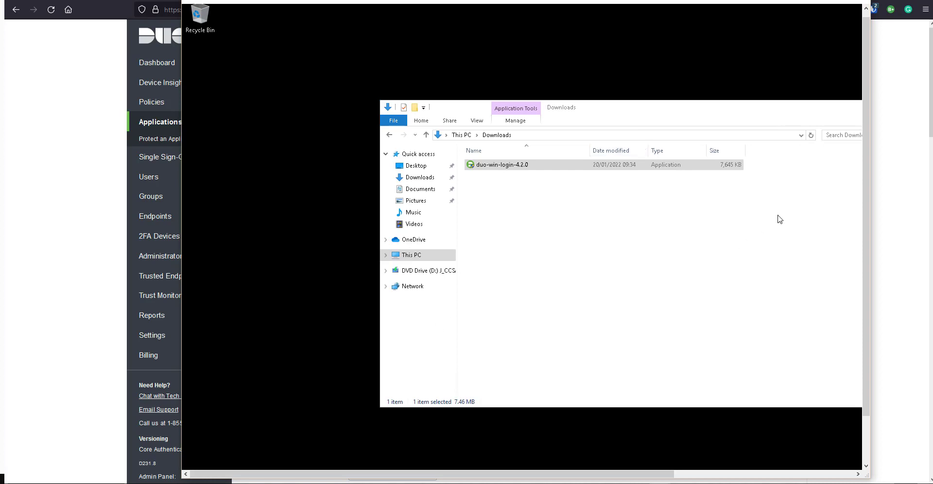
- Restore the installer wizard and resubmit the account keys, which now pass validation
drag(870, 117, 865, 200)
click(480, 460)
click(709, 284)
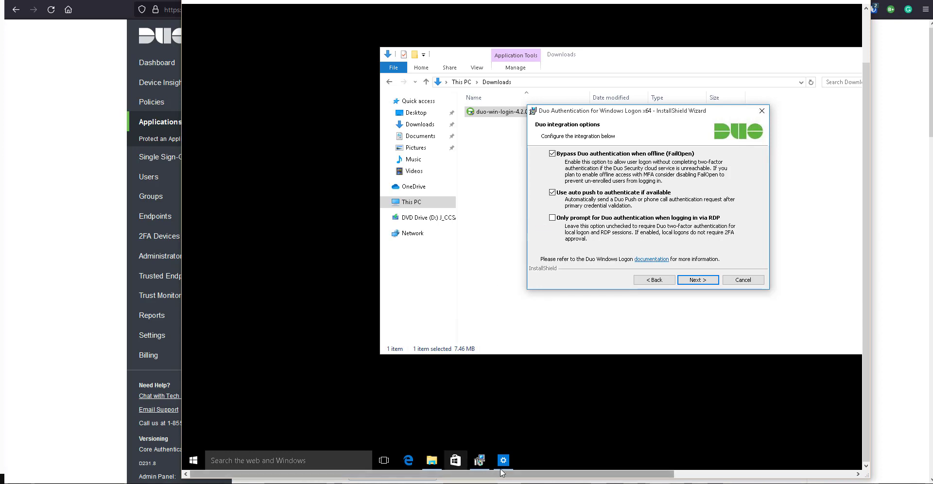
drag(547, 474, 626, 474)
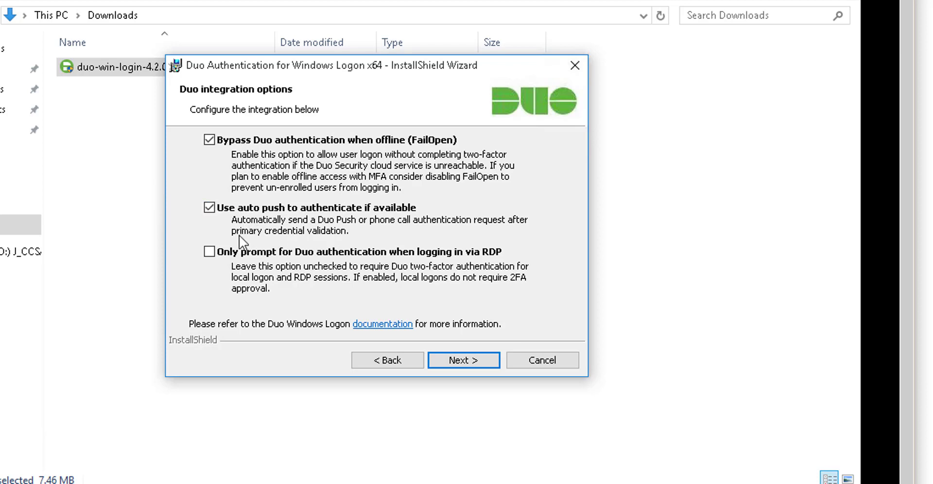
- Untick FailOpen so only auto push stays enabled
click(212, 140)
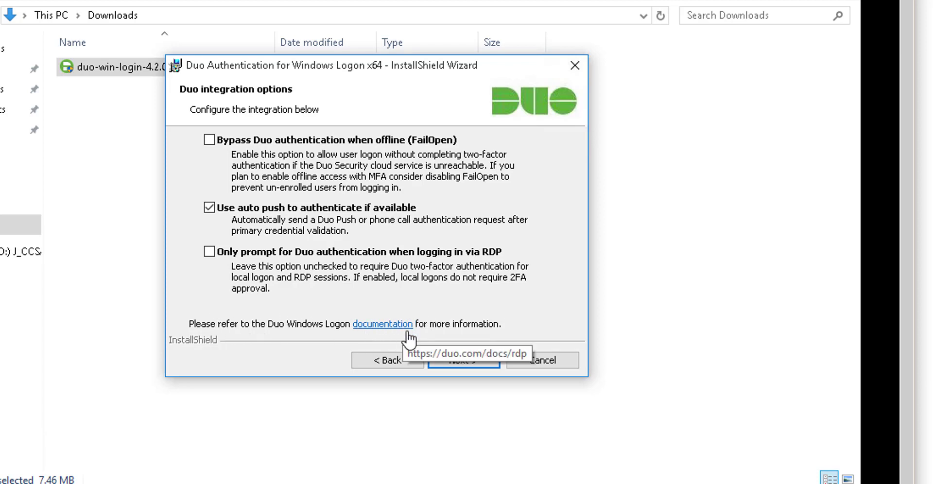
- Advance past the integration and Smart Card pages, leaving smart card support disabled
click(463, 362)
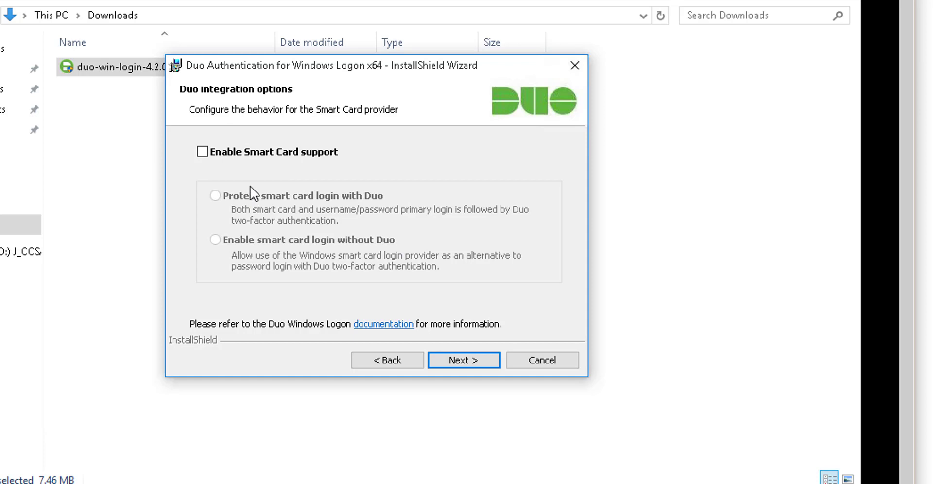
click(466, 362)
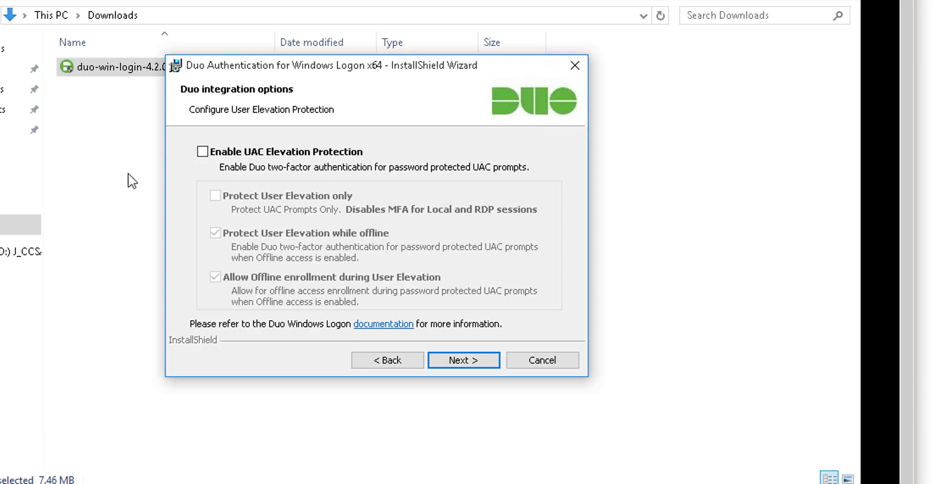
- Tick 'Enable UAC Elevation Protection', keeping both offline options checked
click(202, 154)
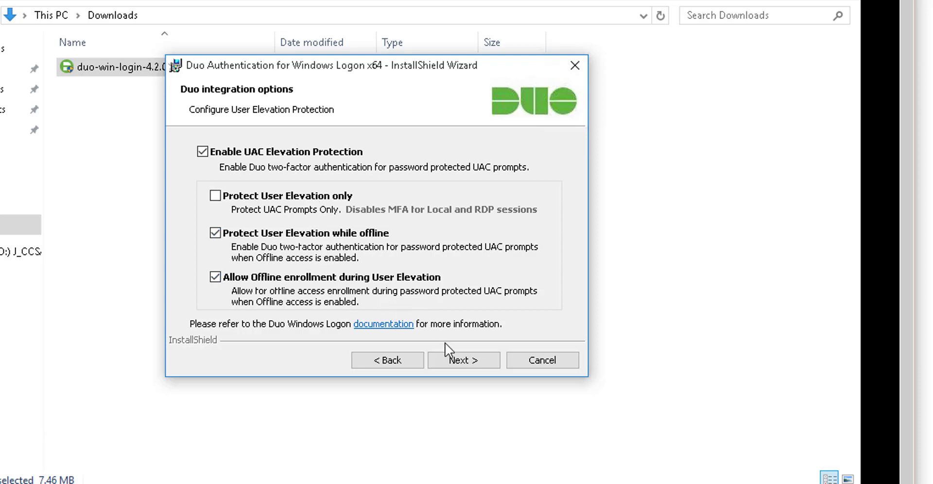
- Install Duo Authentication for Windows Logon and click Finish once installation completes
click(456, 362)
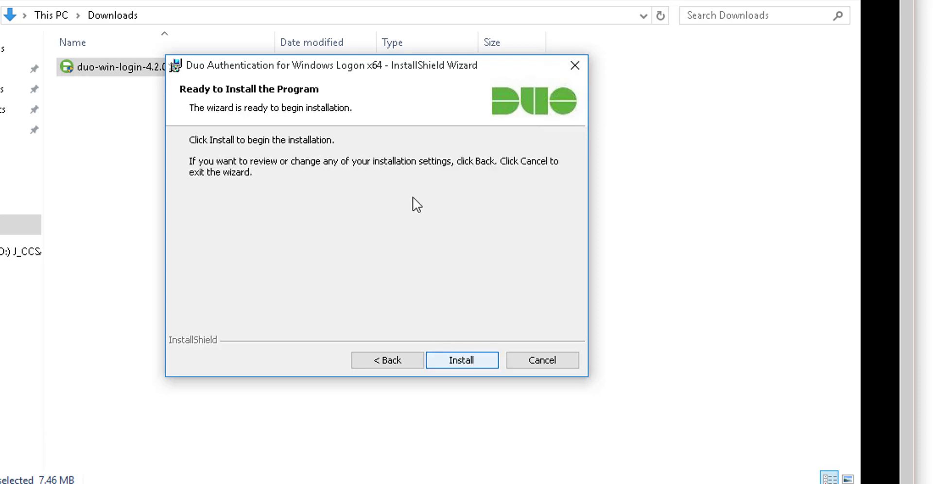
click(465, 362)
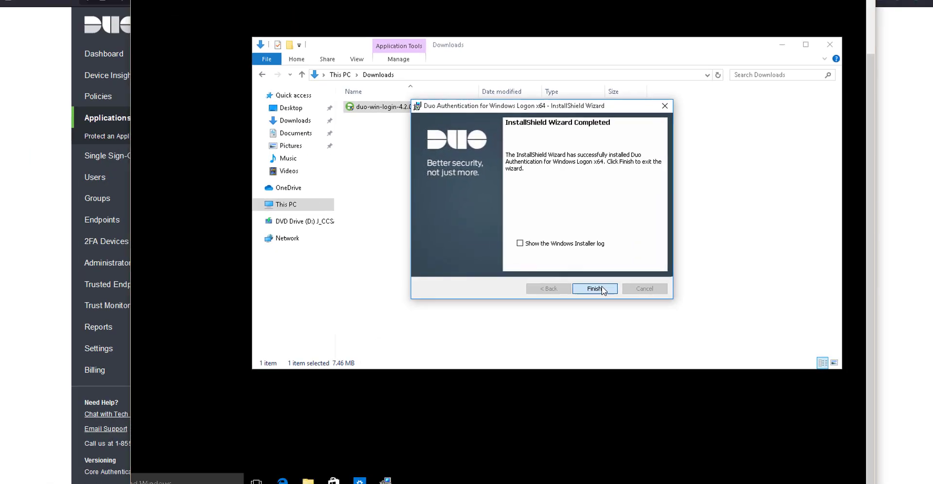
click(473, 362)
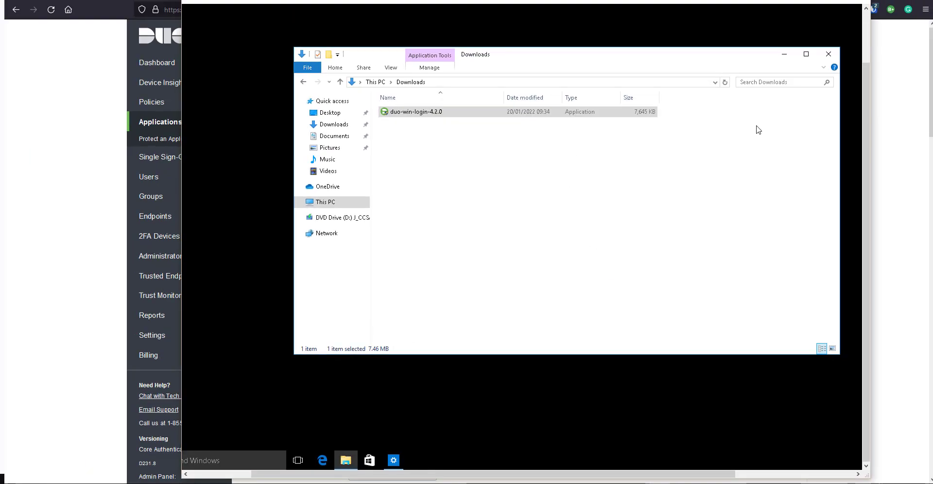
- Minimize the Downloads File Explorer window to reveal the VM's empty desktop
click(483, 114)
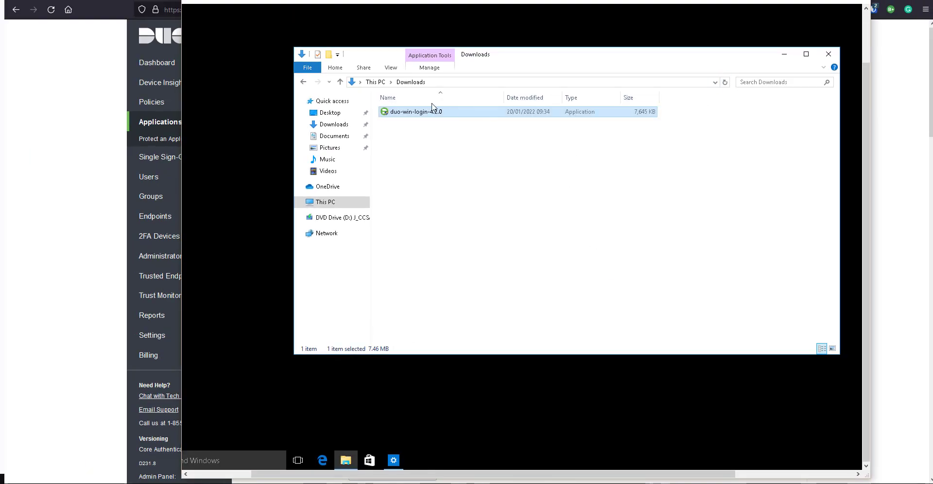
click(786, 57)
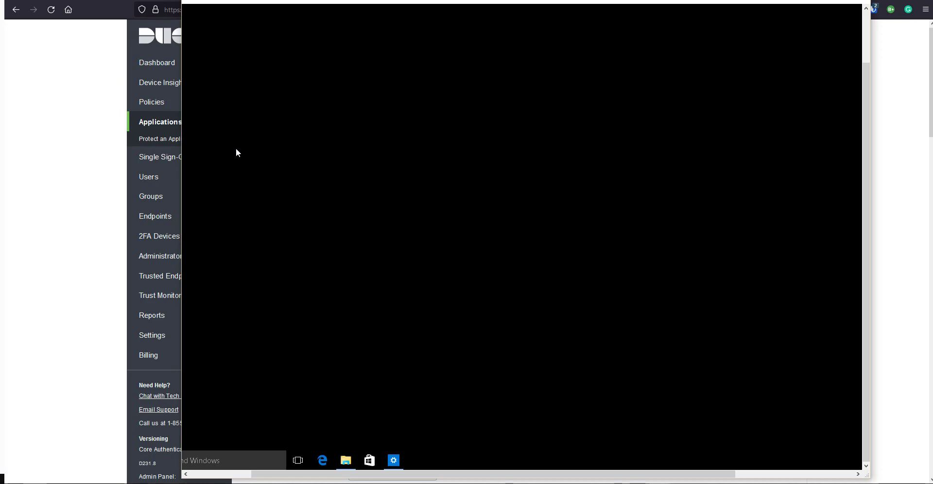
- Go to Applications, then Policies, and scroll down to the Custom Policies section below Global Policy
click(100, 159)
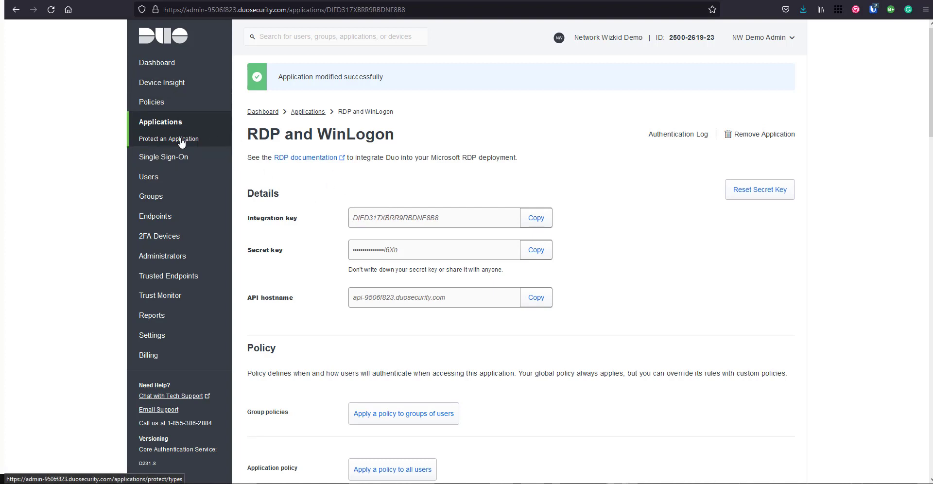
click(184, 123)
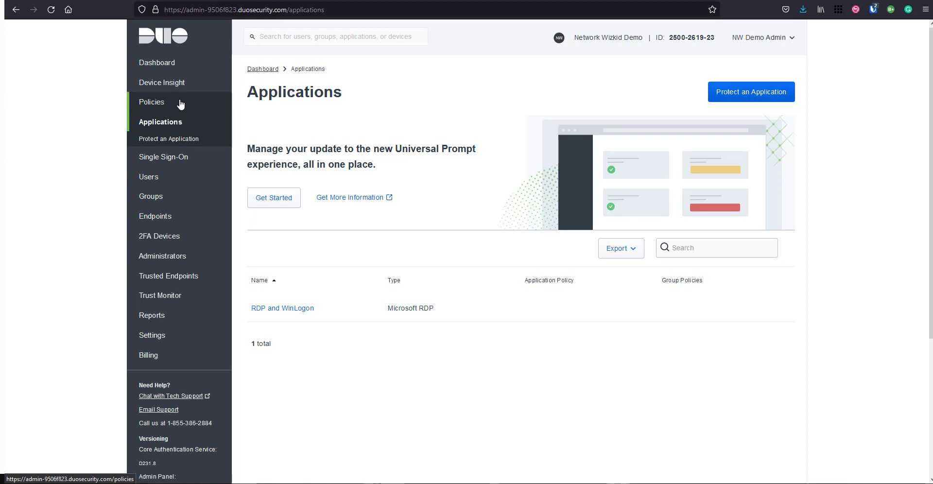
click(208, 102)
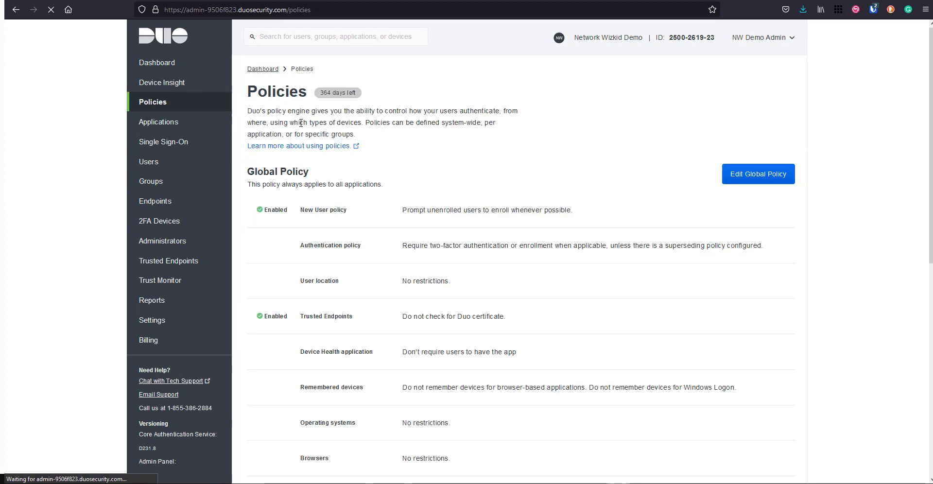
scroll(700, 281, down, 10)
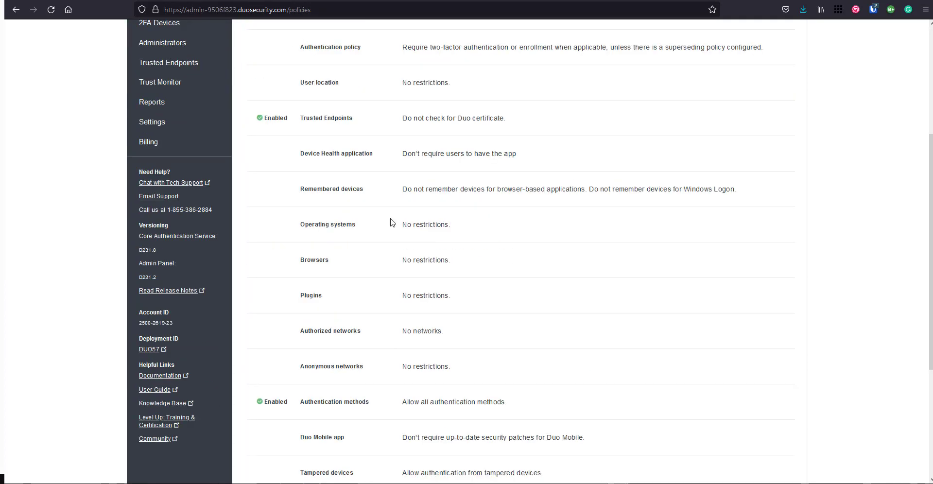
scroll(431, 371, up, 10)
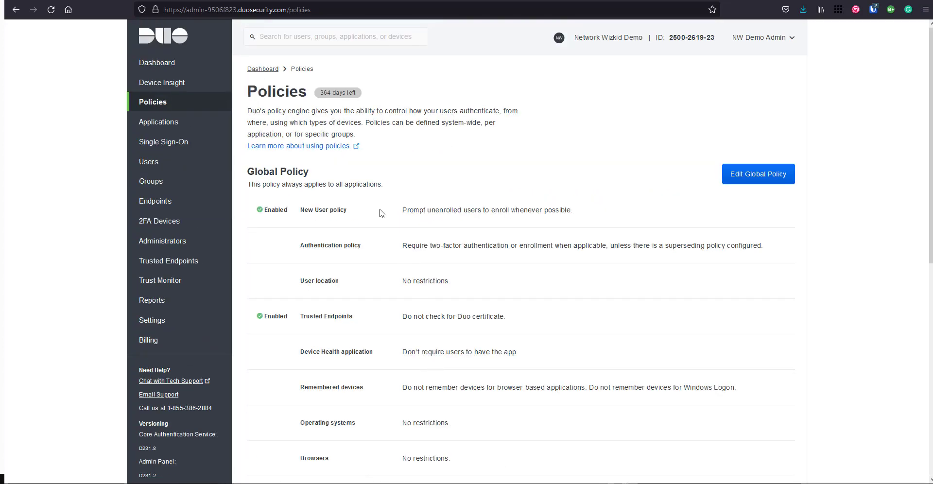
scroll(379, 204, down, 8)
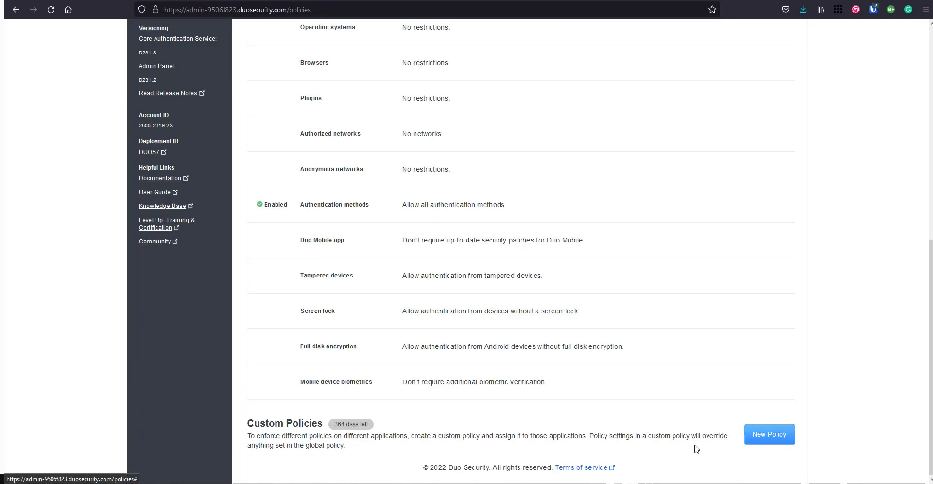
drag(260, 423, 326, 422)
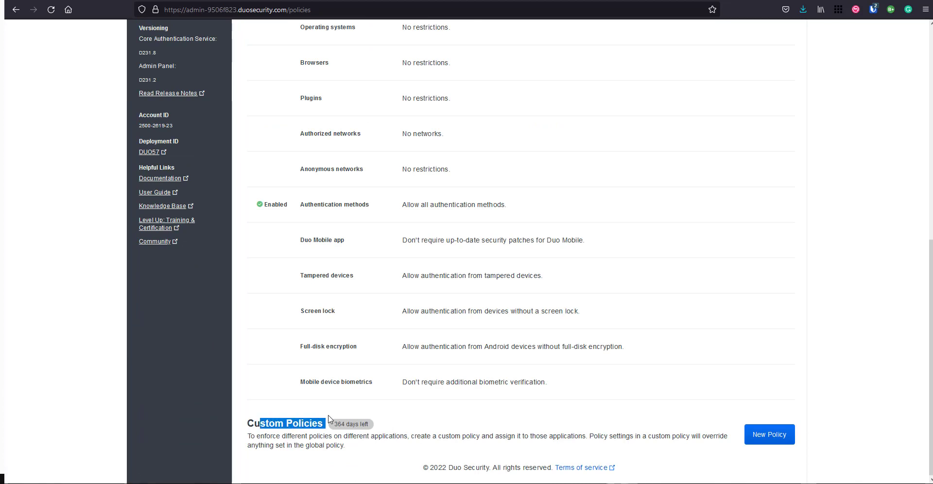
click(311, 420)
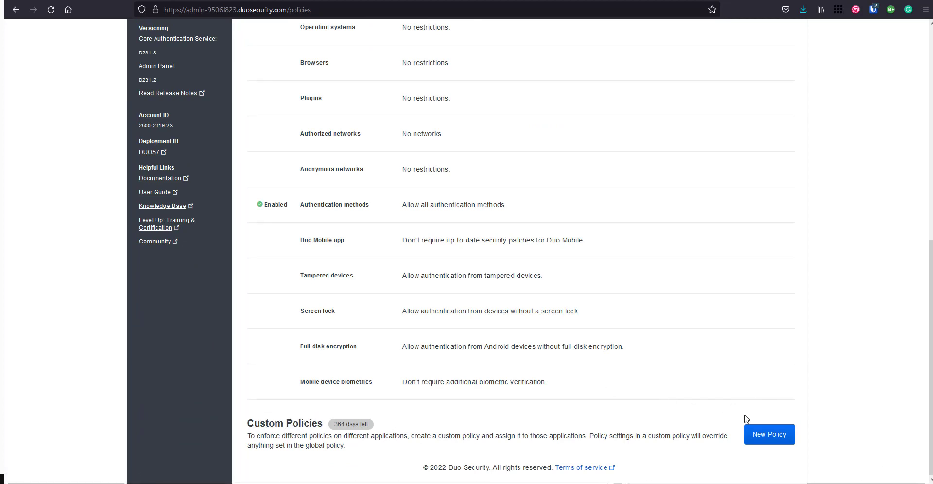
- Start a new custom policy named 'RDP/WinLogon Policy' and add a New User policy rule
click(766, 435)
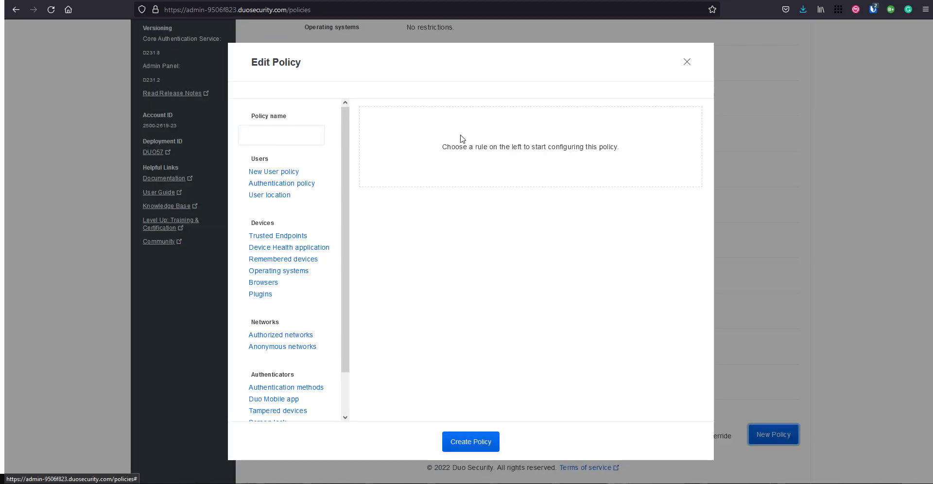
click(313, 129)
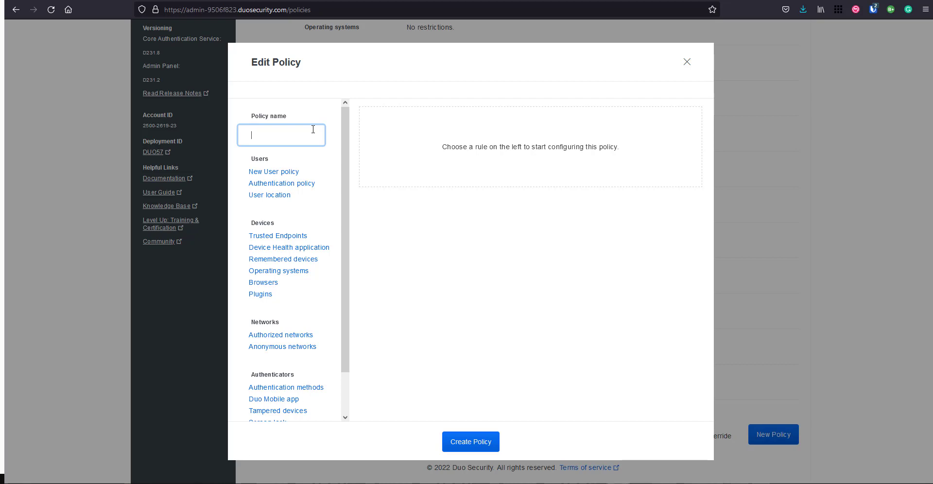
click(313, 130)
click(313, 128)
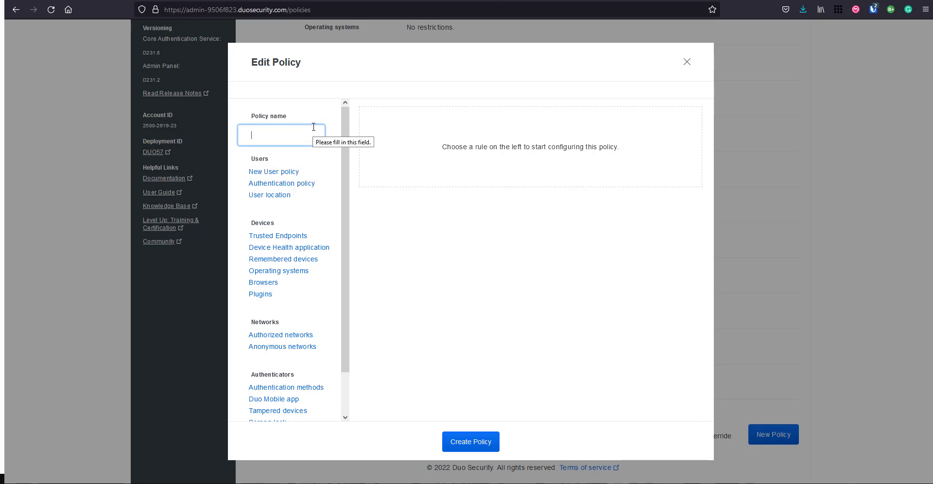
text(RDP)
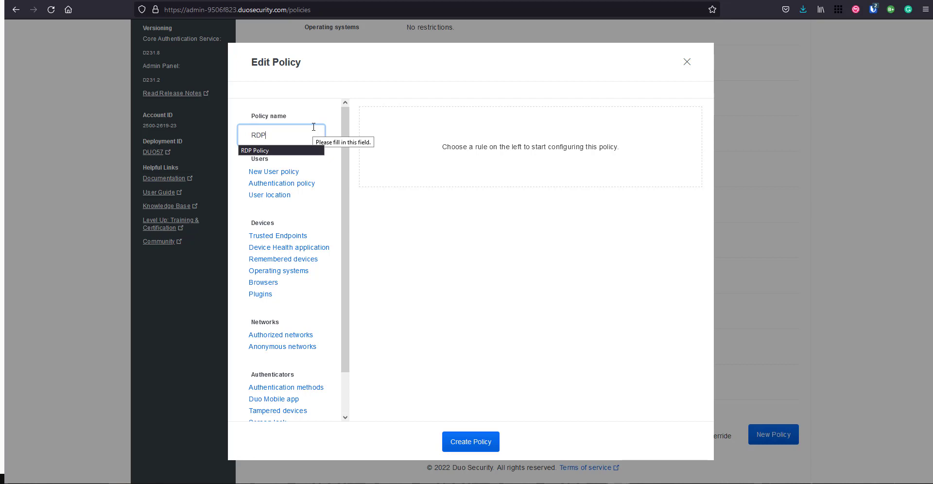
text(/WinLogon Policy)
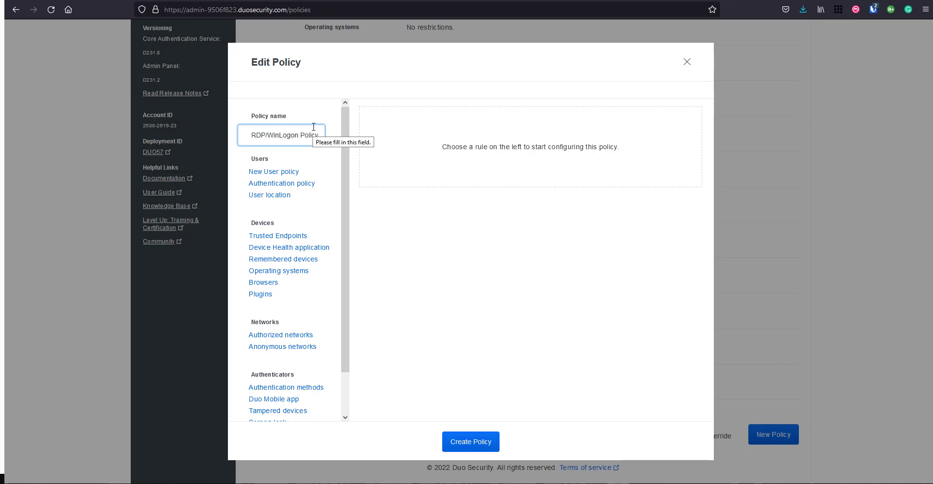
click(285, 173)
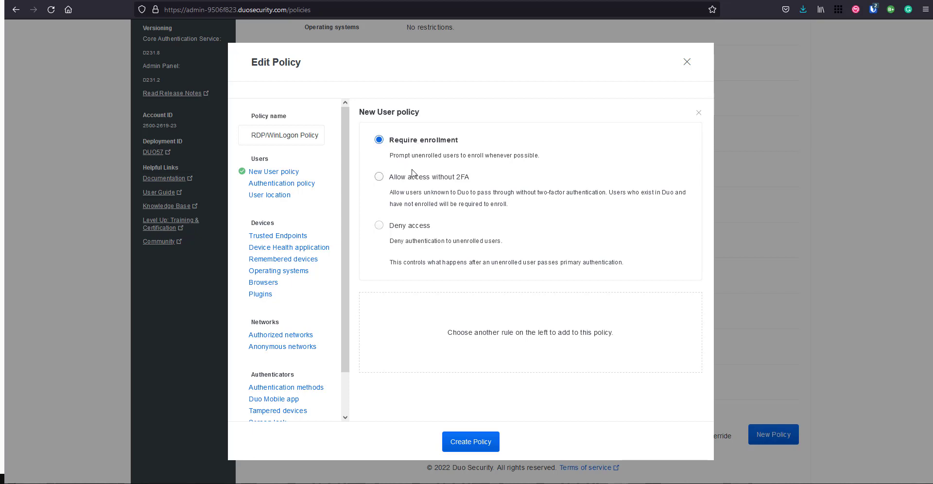
- Set New User policy to Deny access, add the Authentication policy rule (Enforce 2FA), and create the policy
click(379, 225)
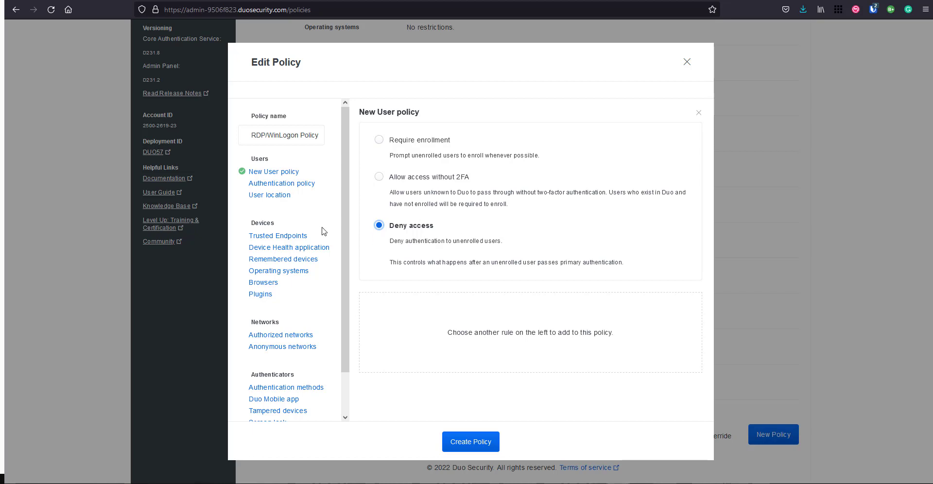
click(279, 187)
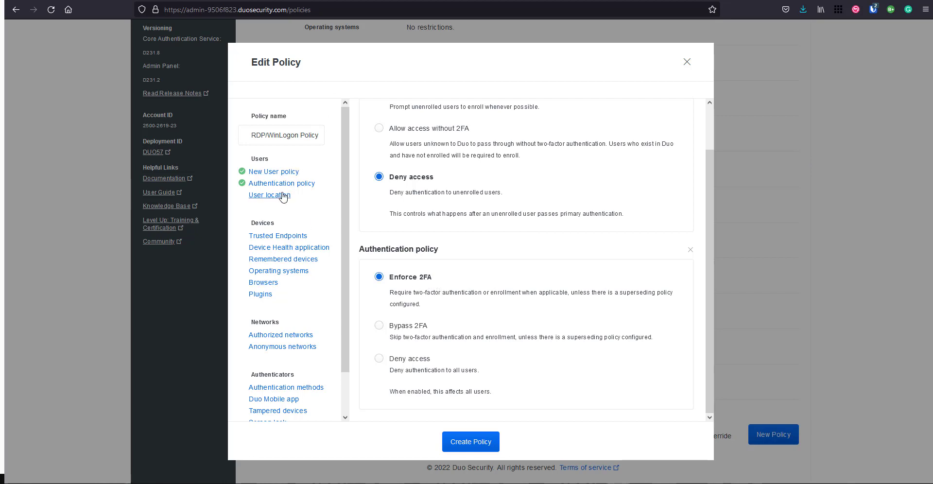
scroll(283, 196, down, 2)
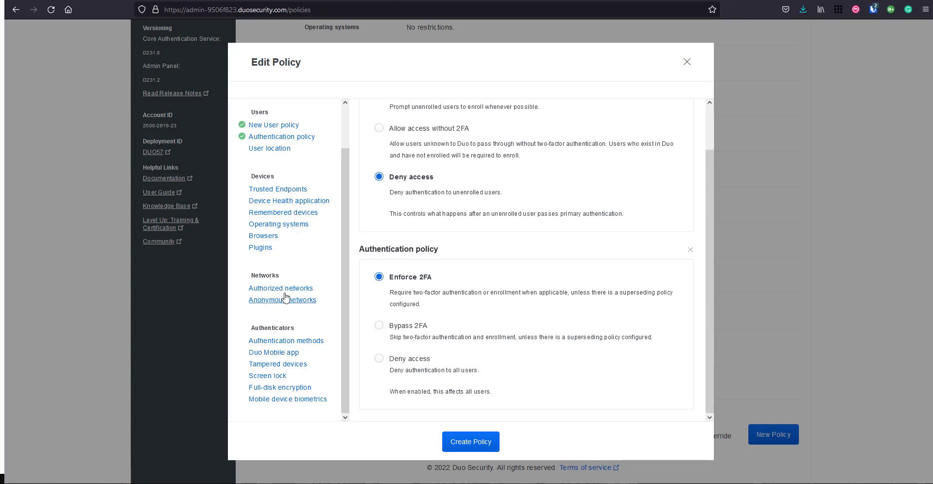
scroll(308, 263, up, 2)
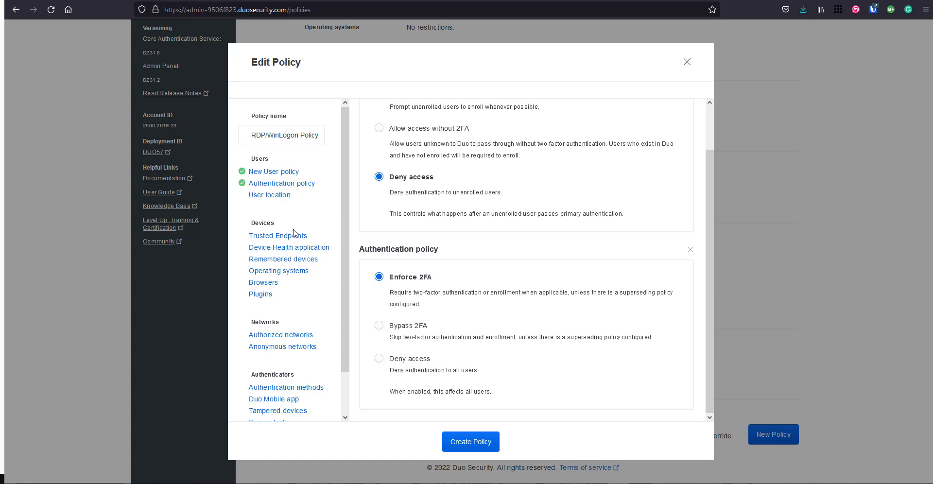
scroll(296, 228, down, 2)
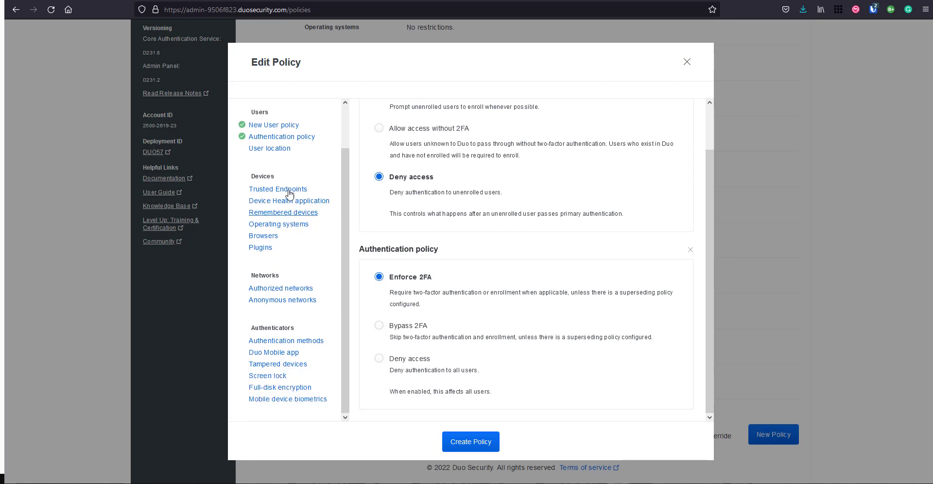
scroll(292, 222, up, 2)
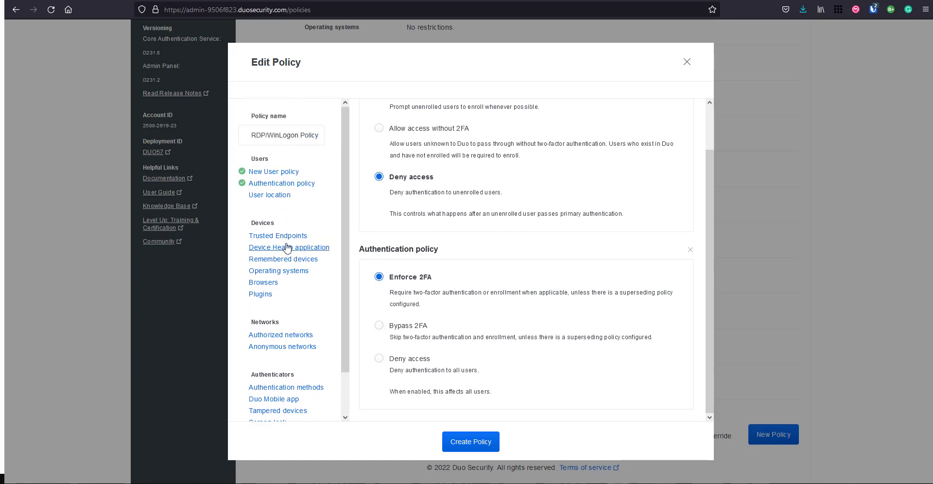
scroll(287, 246, down, 2)
scroll(288, 246, up, 2)
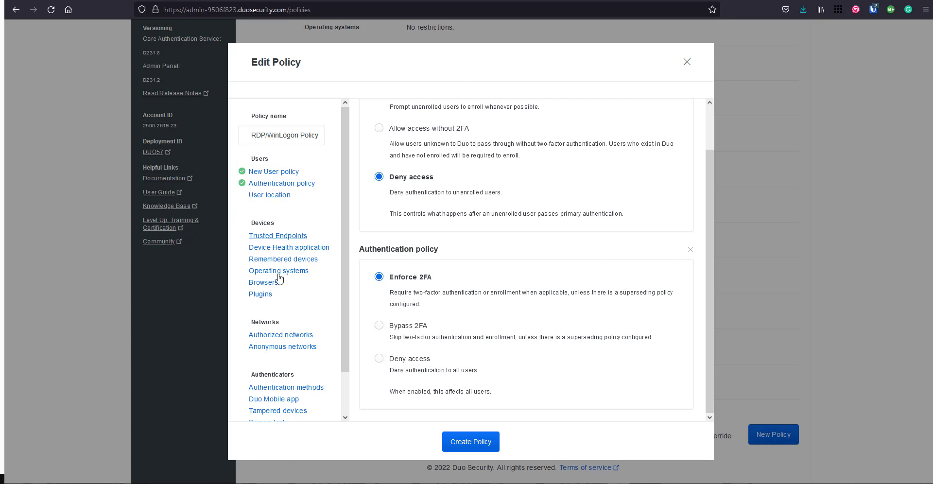
scroll(275, 273, down, 2)
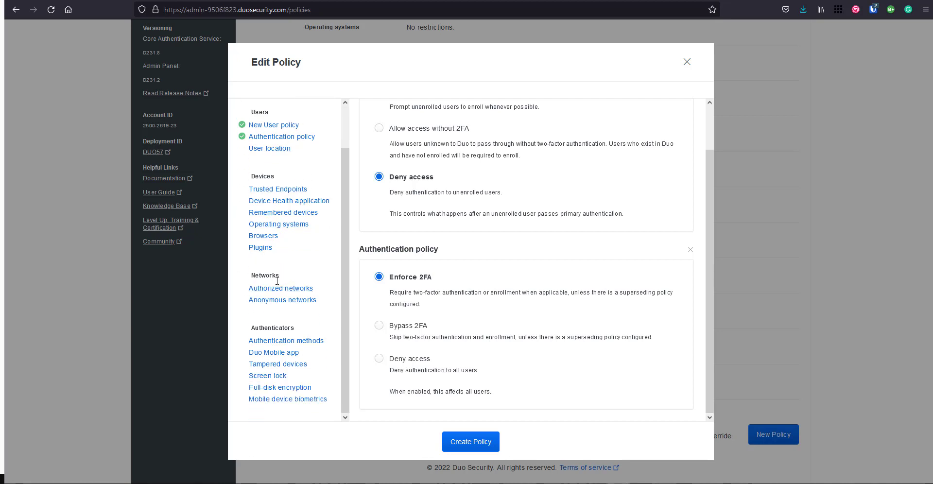
scroll(281, 299, up, 2)
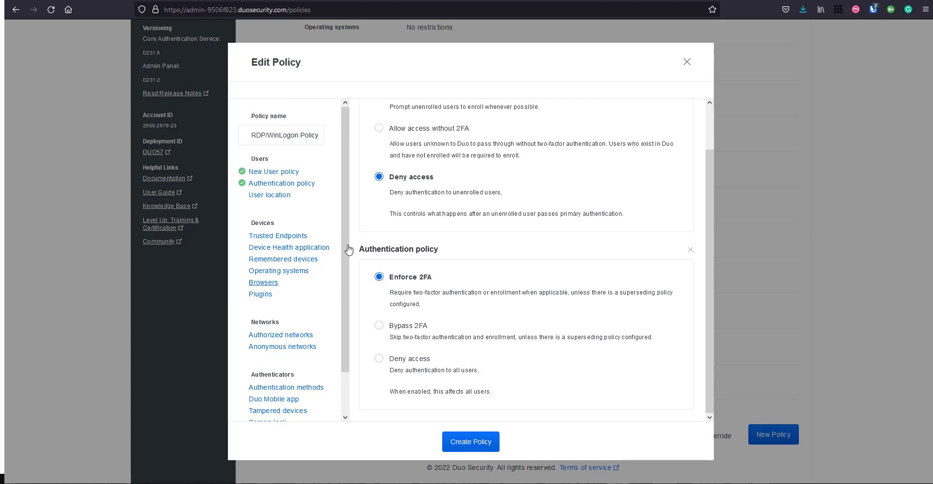
scroll(340, 282, down, 1)
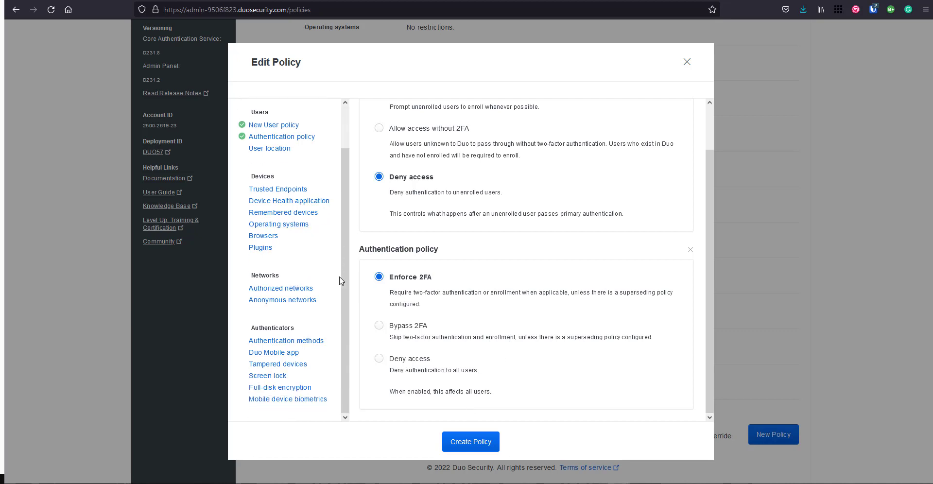
click(491, 443)
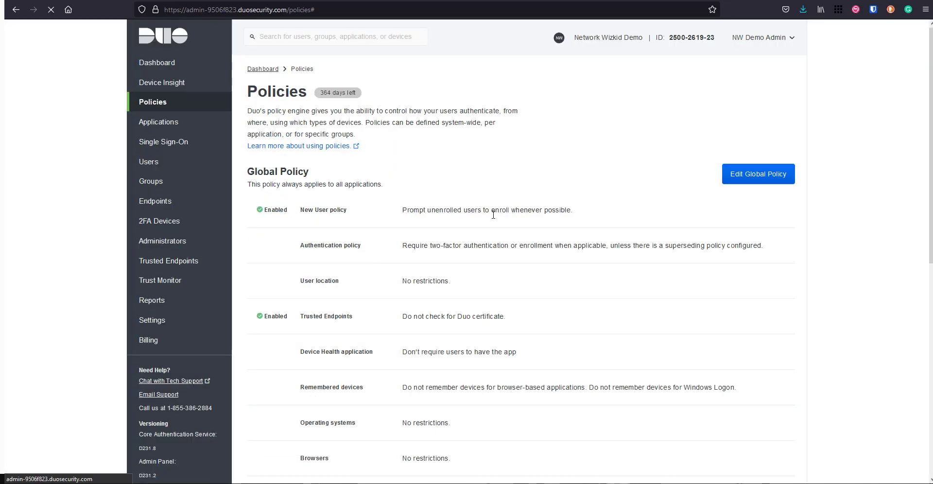
- Switch to the Applications page listing the RDP and WinLogon application
scroll(428, 224, down, 6)
scroll(488, 227, down, 4)
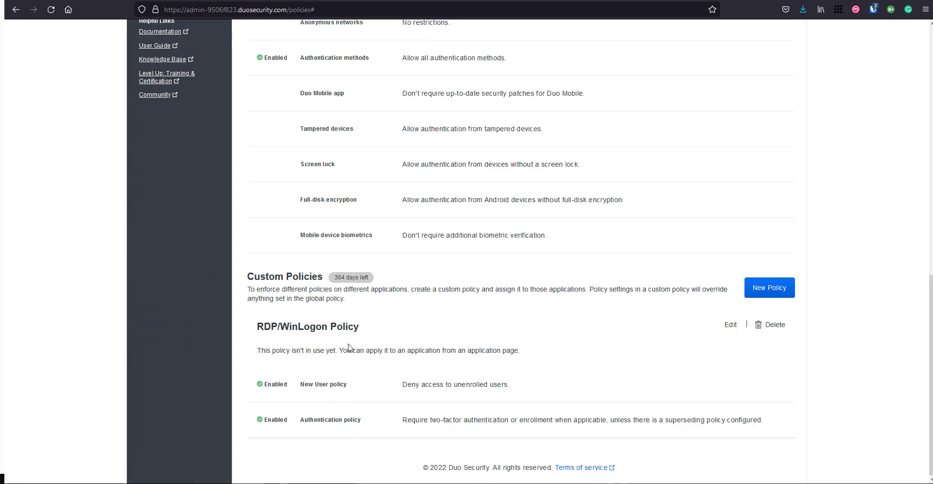
scroll(346, 351, up, 10)
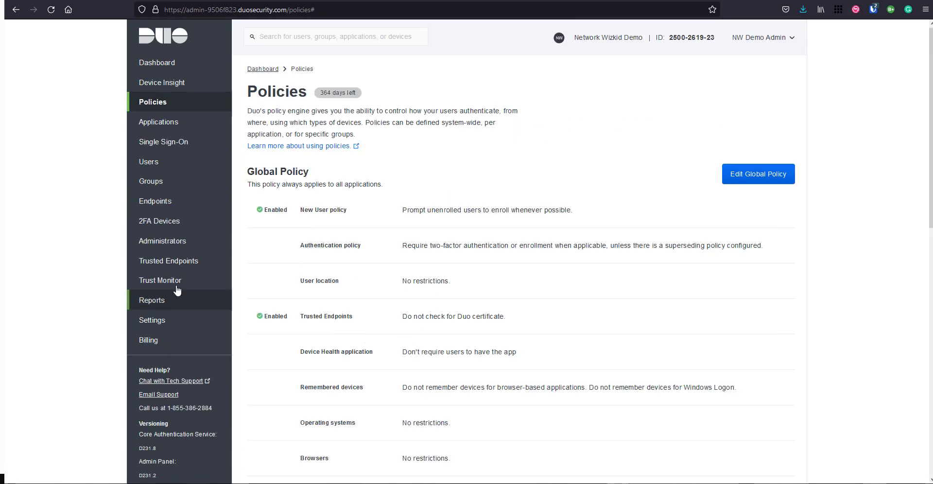
click(186, 123)
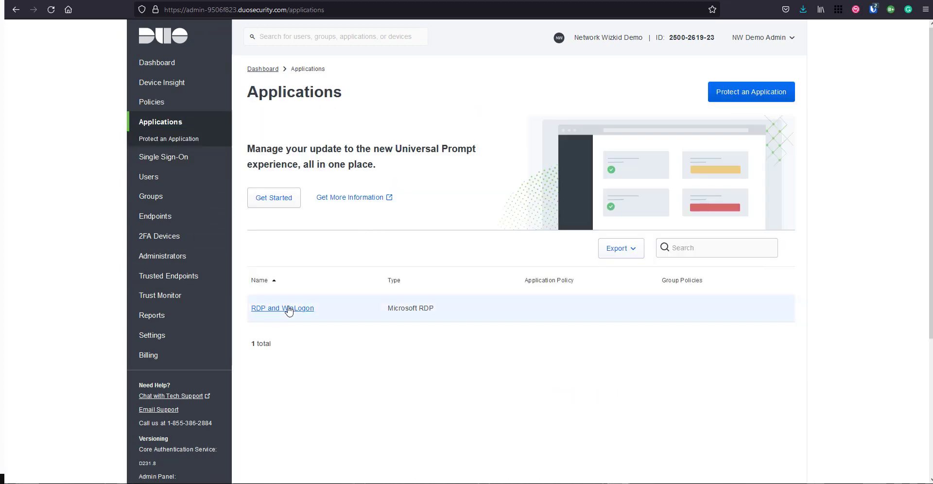
- Open the RDP and WinLogon application's settings page
click(287, 308)
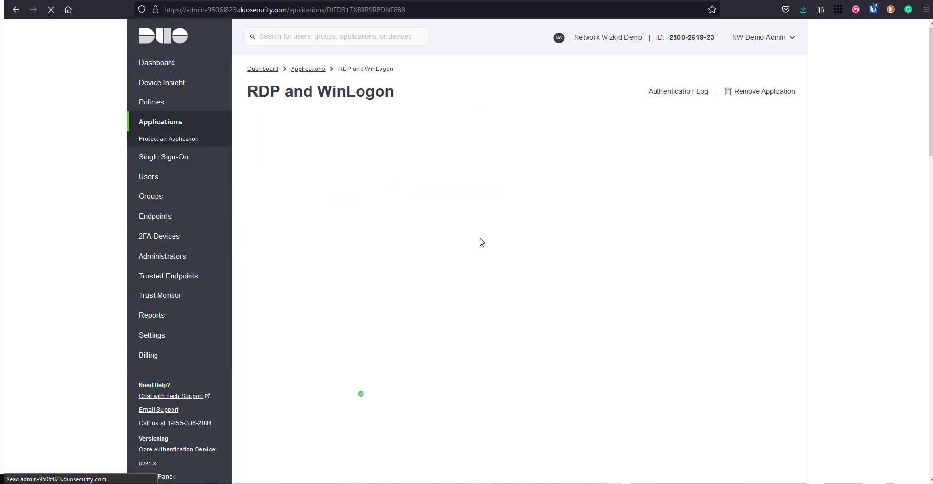
scroll(482, 242, down, 2)
scroll(481, 242, down, 4)
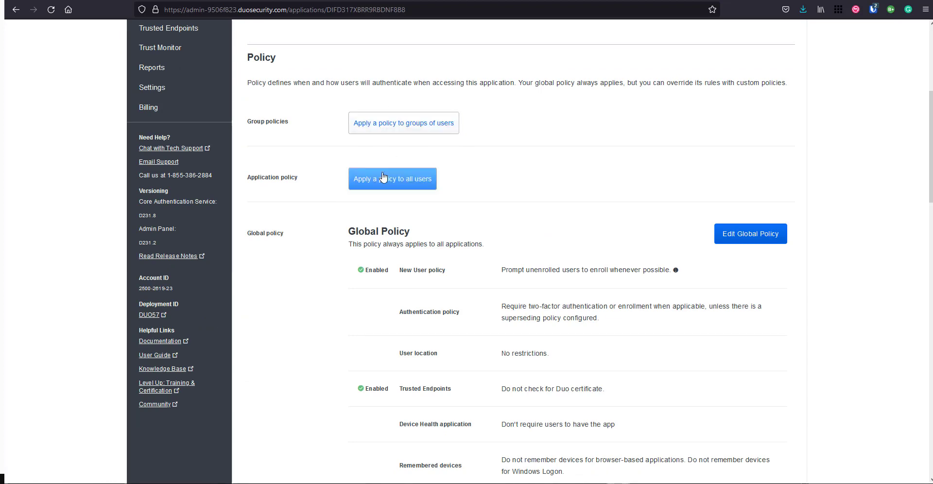
- Apply RDP/WinLogon Policy as the application policy for all users
click(408, 182)
click(481, 234)
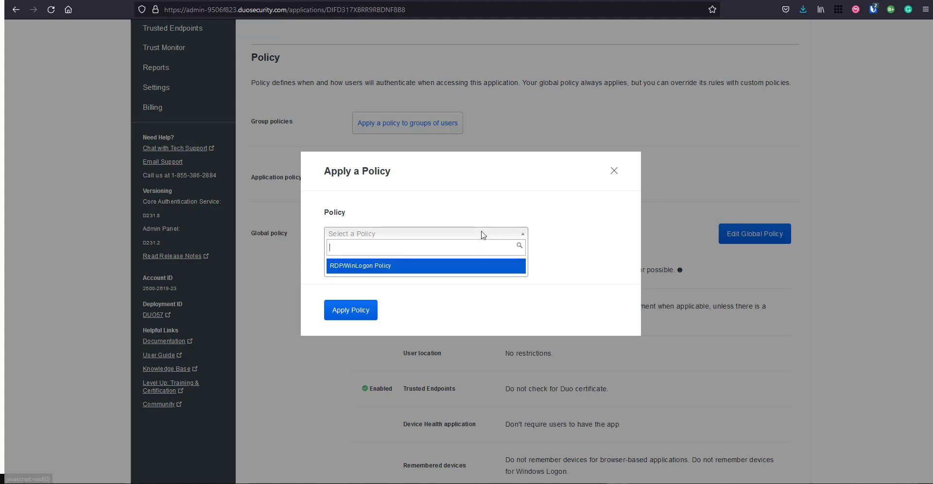
click(365, 267)
click(348, 310)
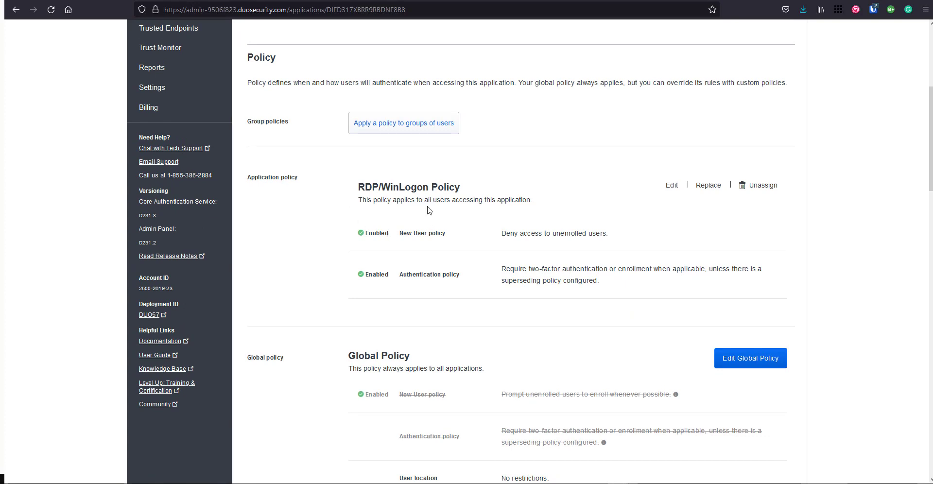
scroll(397, 379, up, 2)
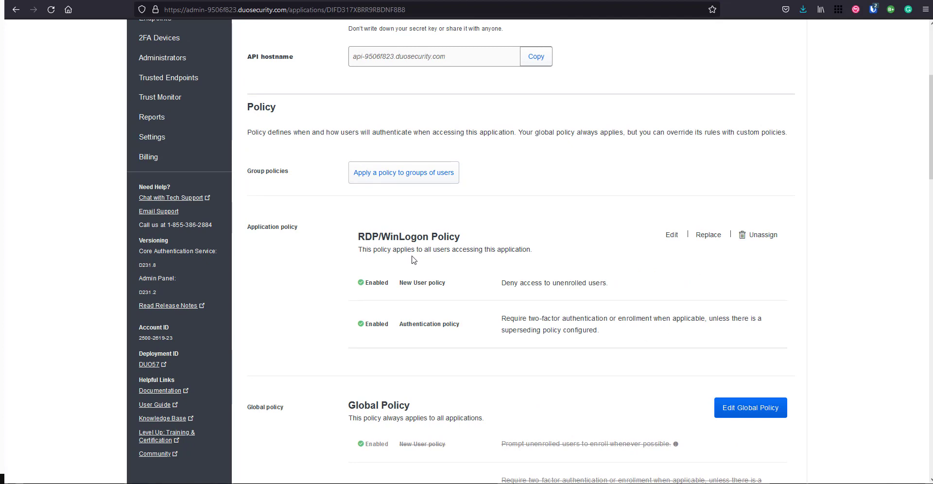
scroll(431, 331, up, 3)
scroll(432, 321, down, 15)
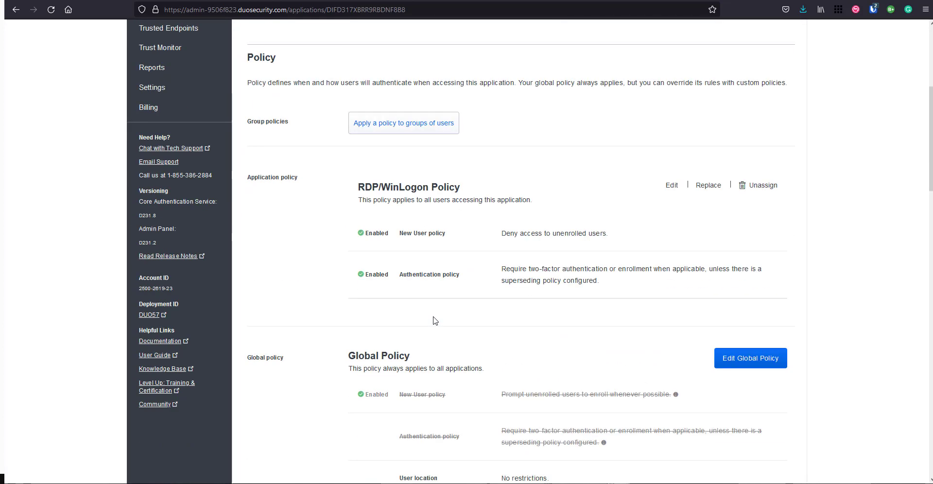
scroll(438, 311, down, 9)
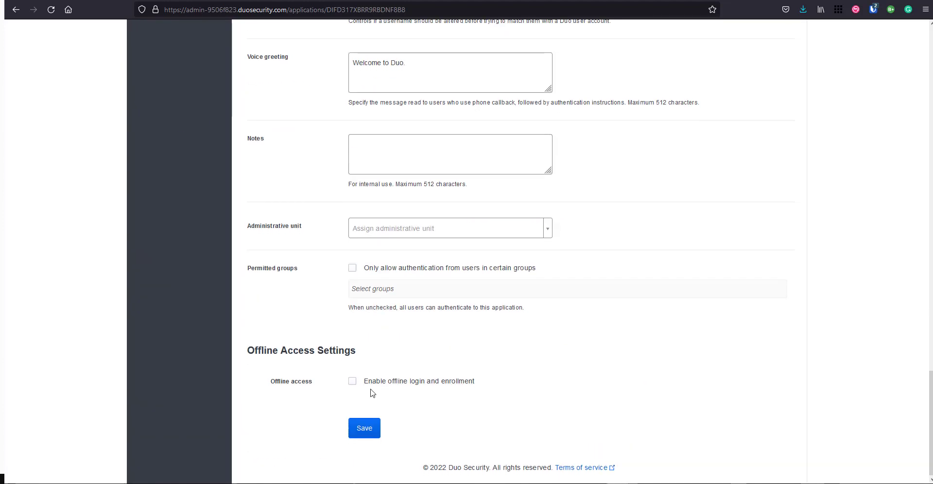
- Save the RDP and WinLogon application settings and go to the Users page
click(355, 430)
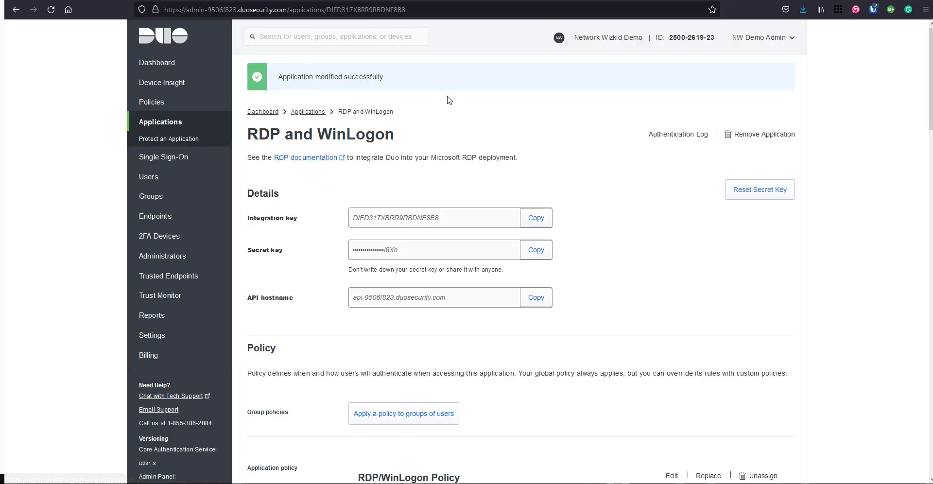
click(191, 178)
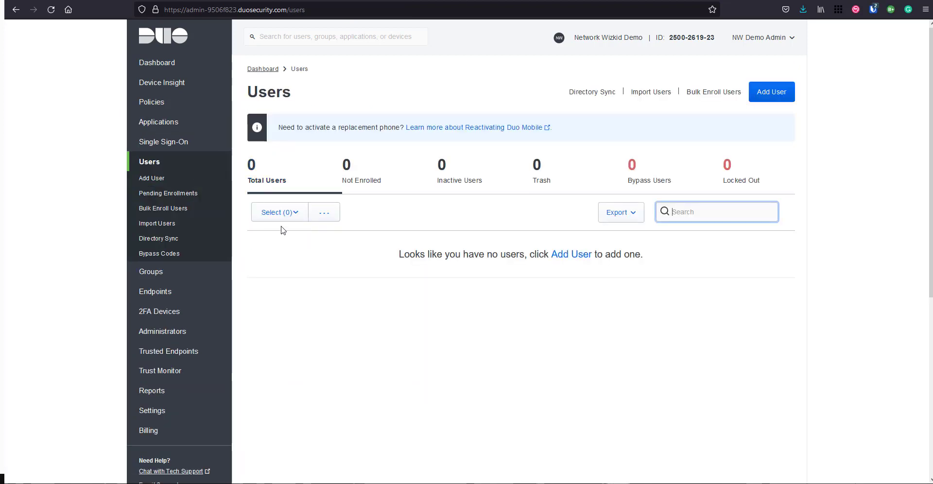
- Open the Add User form from the empty Users page
scroll(452, 302, down, 3)
scroll(452, 301, up, 3)
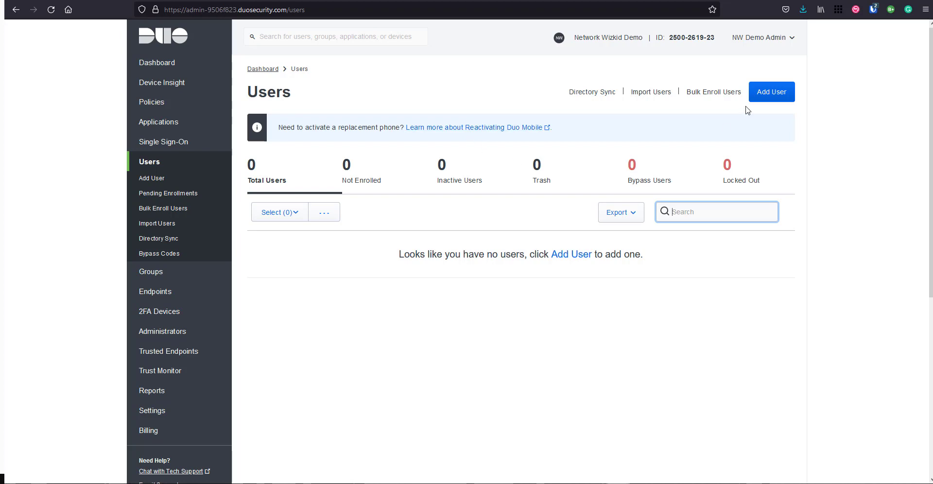
click(762, 98)
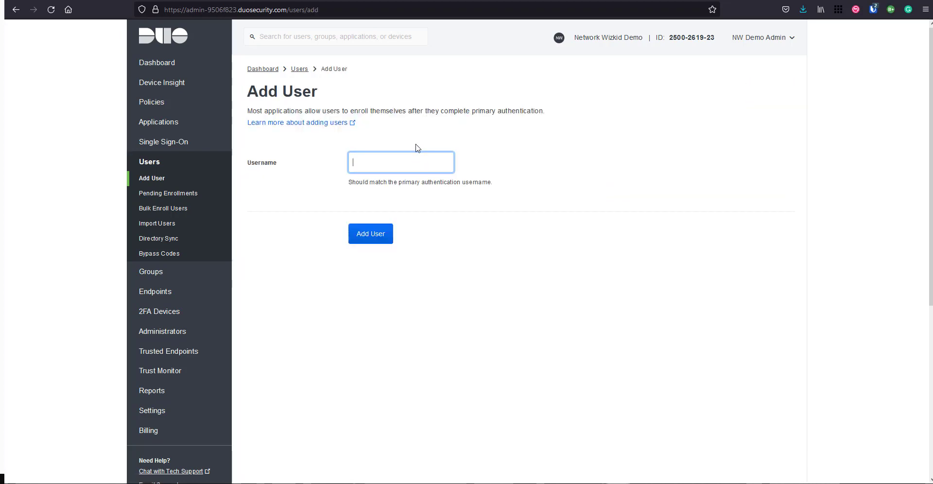
- Add a new user with username win10-lab
text(win10-lab)
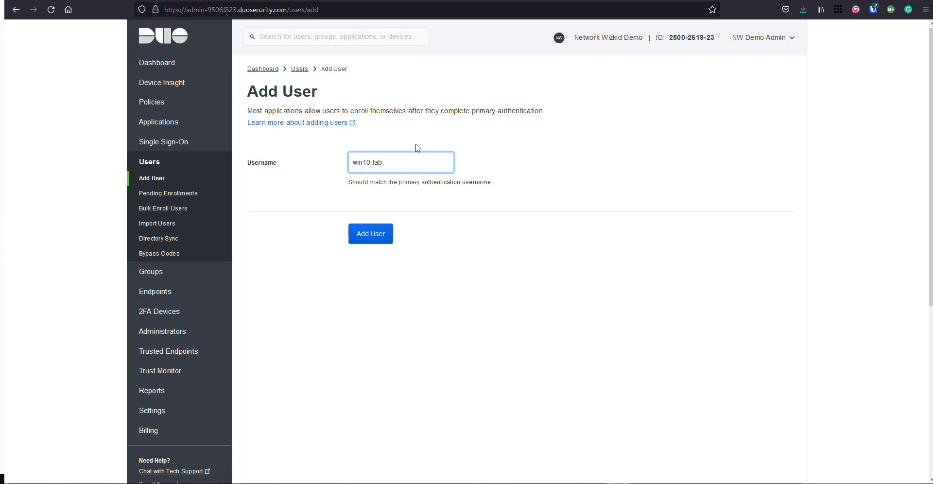
click(370, 236)
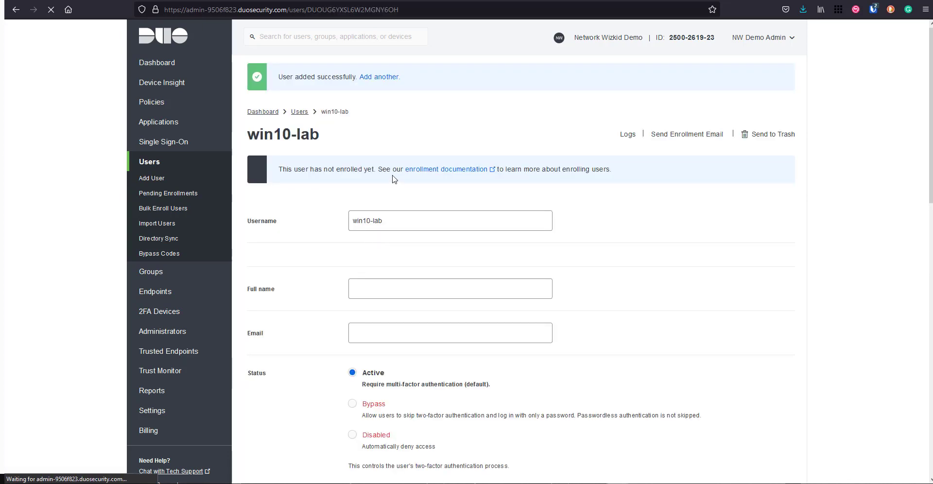
scroll(393, 181, down, 1)
scroll(381, 195, down, 2)
- Try focusing the win10-lab user's Full name and Email fields
click(384, 192)
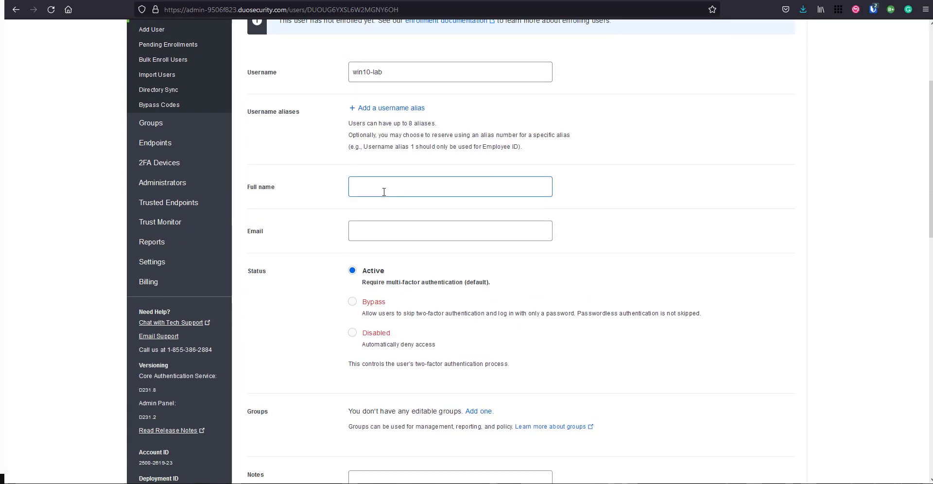
scroll(382, 195, down, 1)
click(379, 191)
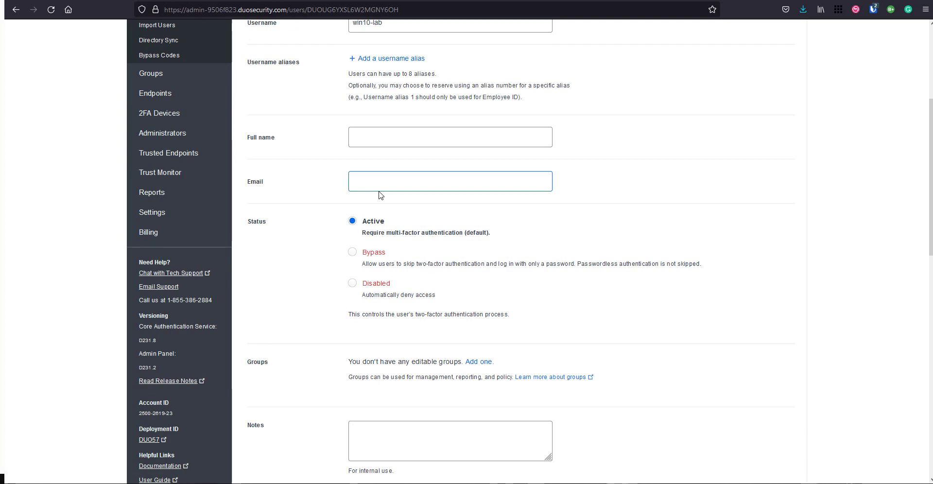
scroll(379, 191, down, 1)
scroll(380, 191, down, 2)
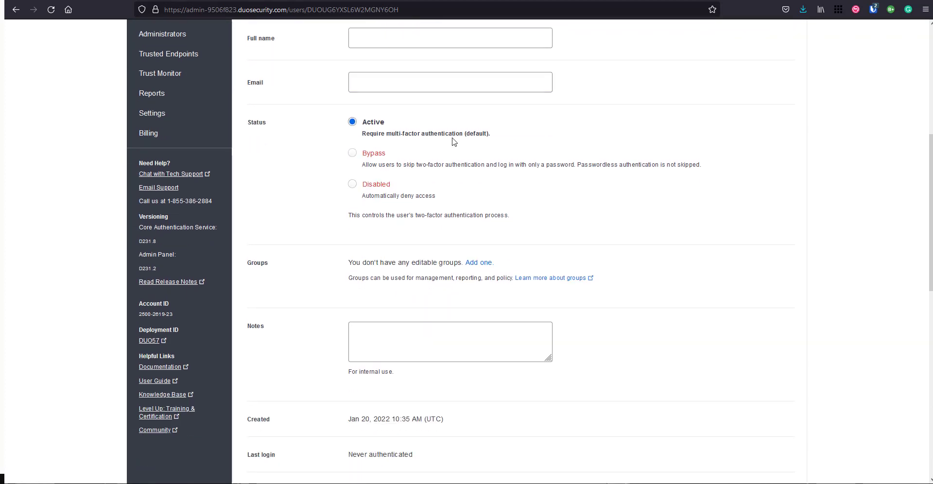
scroll(454, 142, down, 1)
scroll(454, 143, up, 4)
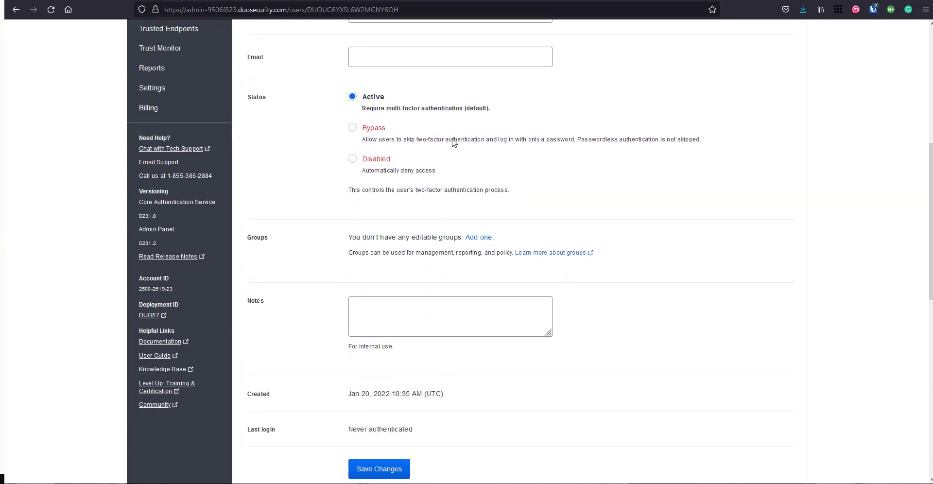
click(392, 222)
click(371, 250)
click(423, 227)
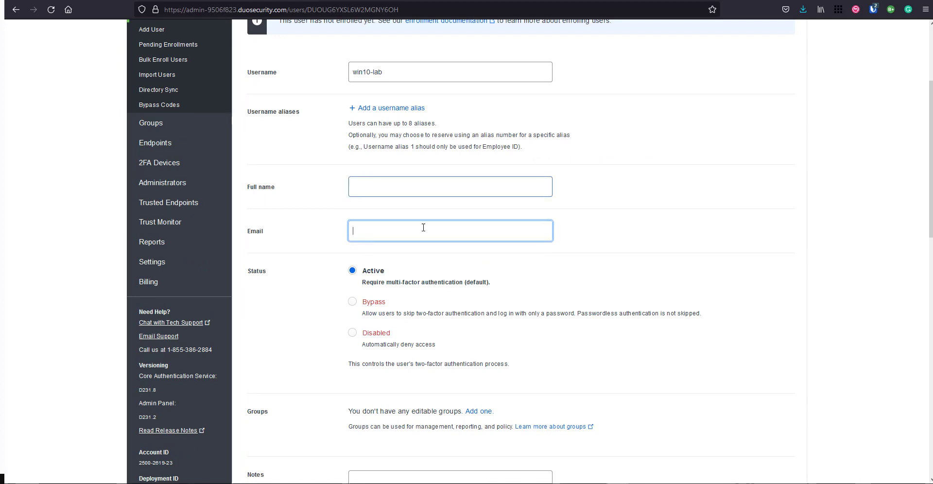
click(388, 238)
- Scroll through the win10-lab user's details, then switch to the Android VM's Gmail inbox
scroll(385, 235, up, 2)
scroll(444, 236, down, 1)
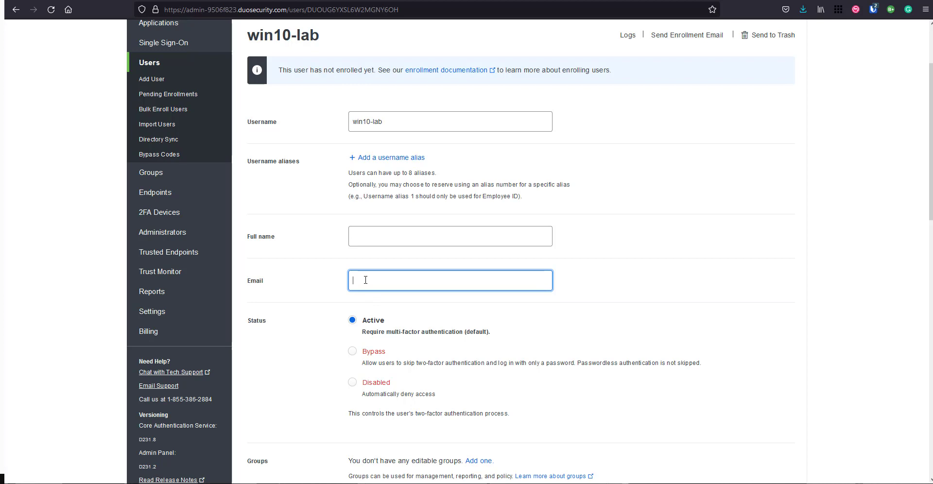
scroll(389, 286, down, 2)
scroll(388, 286, down, 7)
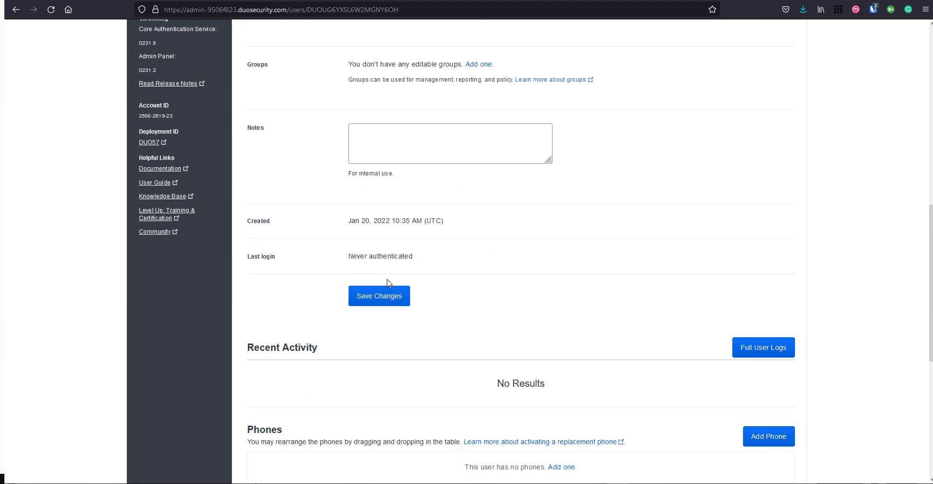
scroll(389, 283, down, 2)
scroll(389, 284, up, 4)
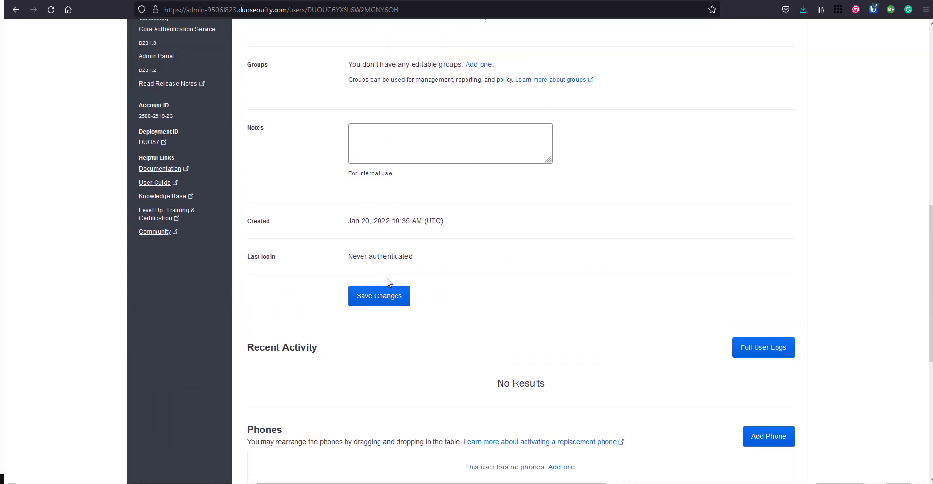
scroll(389, 283, up, 8)
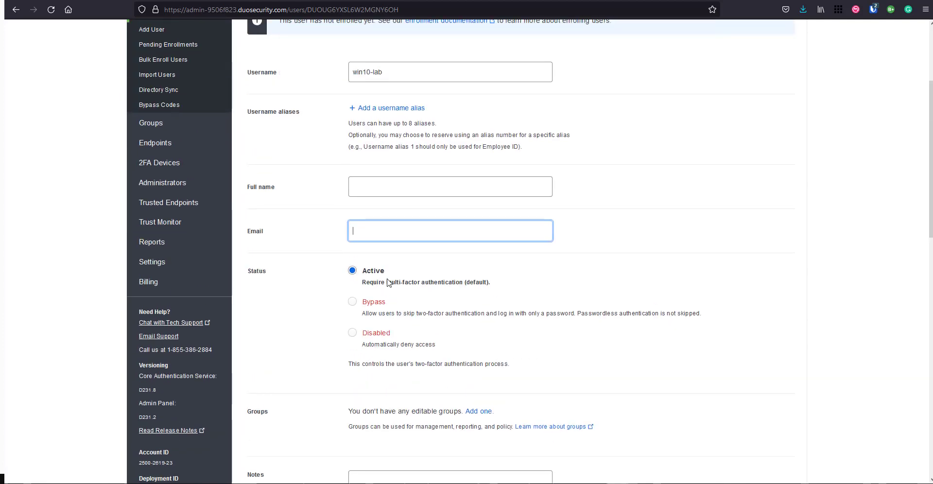
scroll(388, 278, up, 2)
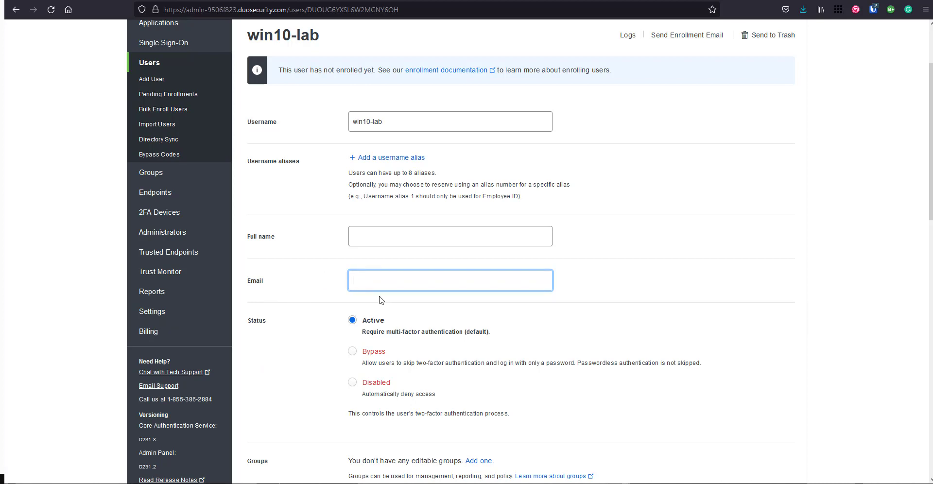
scroll(380, 300, up, 2)
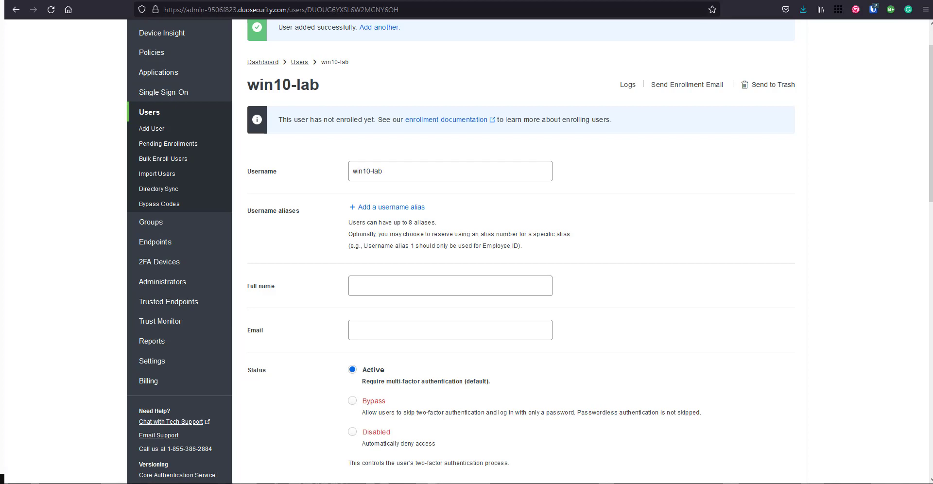
key(alt+Tab)
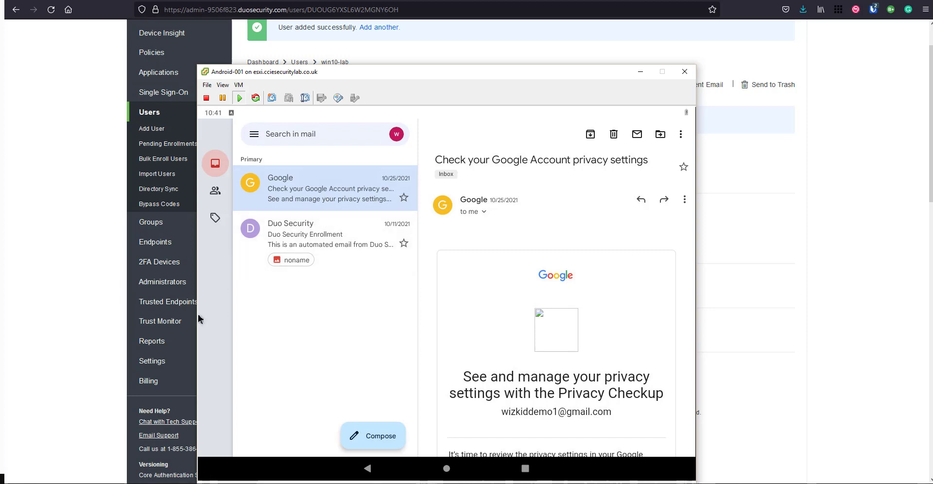
- Return to the win10-lab user page and type the user's Gmail address into Full name
scroll(557, 292, down, 5)
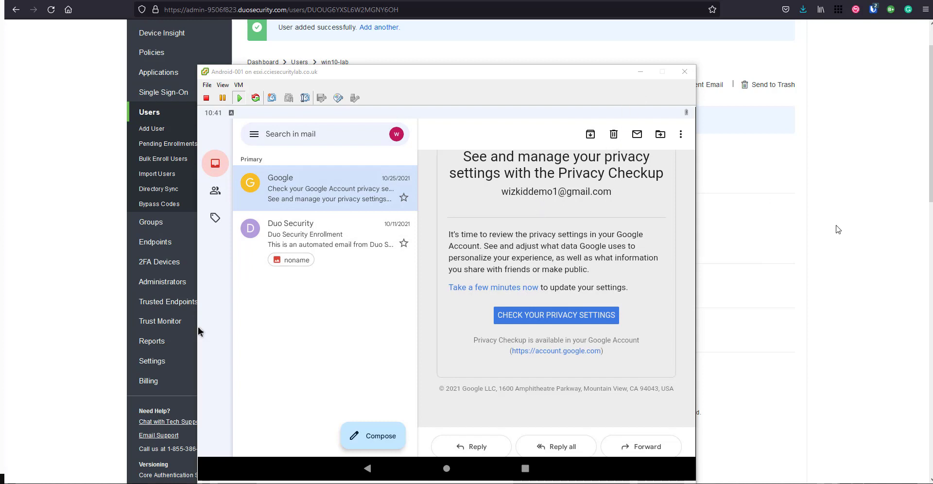
click(828, 201)
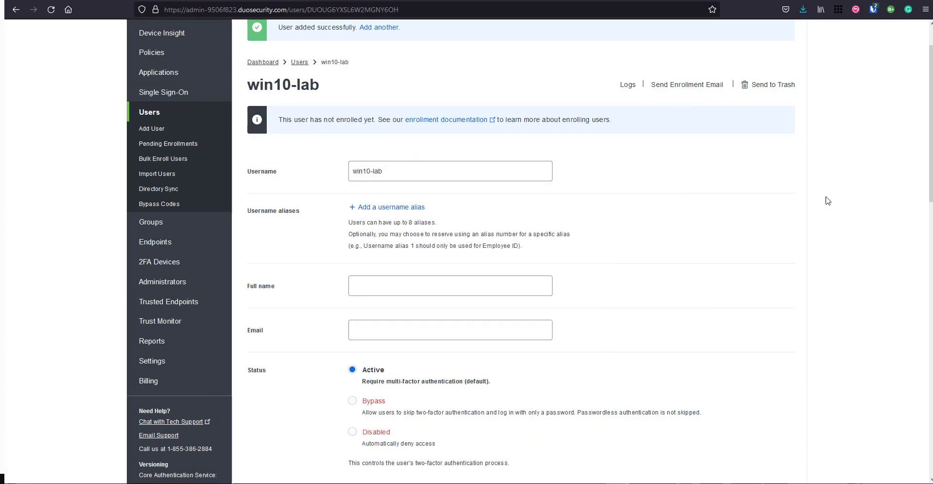
click(359, 285)
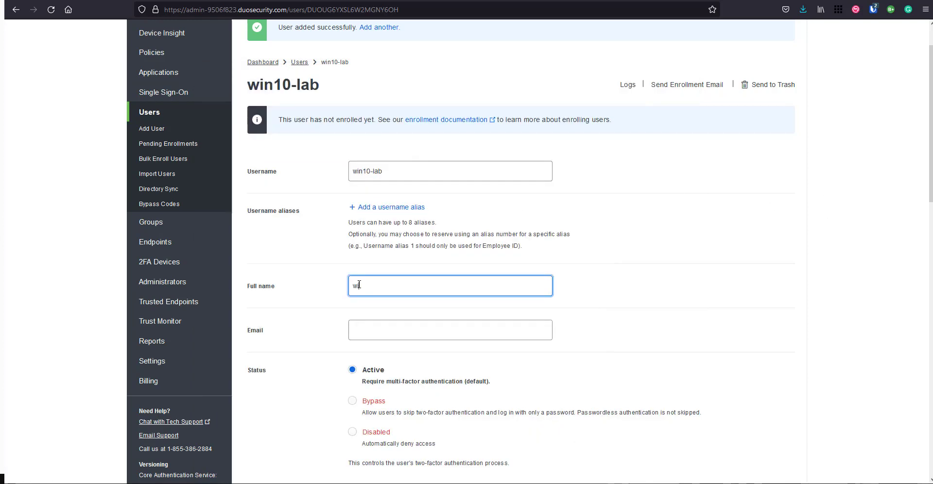
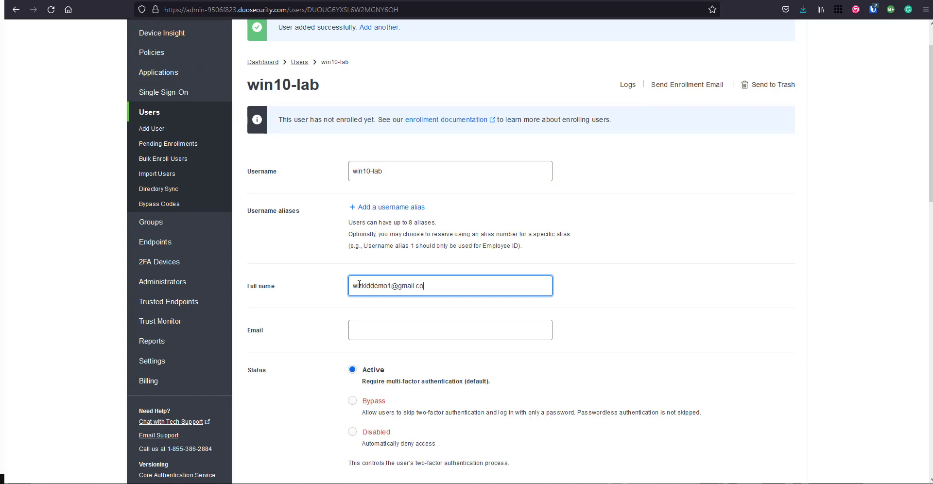
- Move the address from Full name into Email, clear Full name, and save changes
drag(433, 286, 339, 288)
key(ctrl+c)
click(442, 328)
key(ctrl+v)
key(shift+Tab)
key(BackSpace)
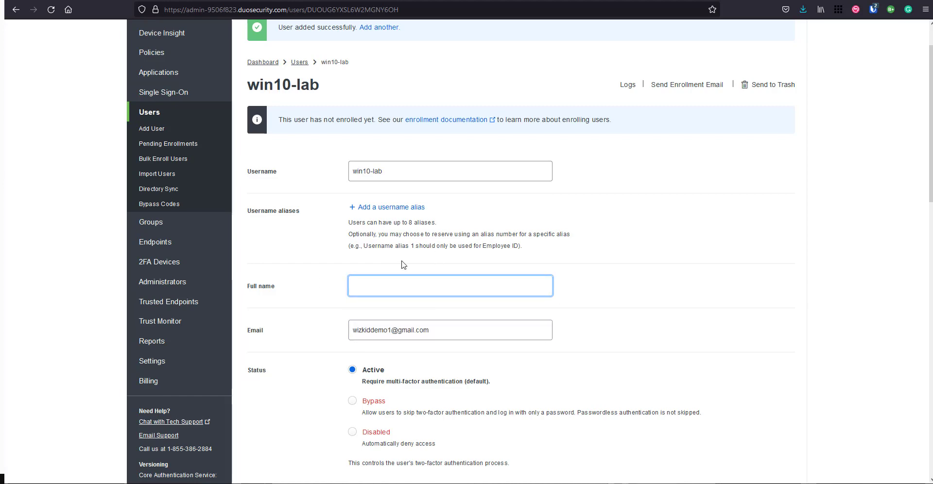
scroll(401, 264, down, 7)
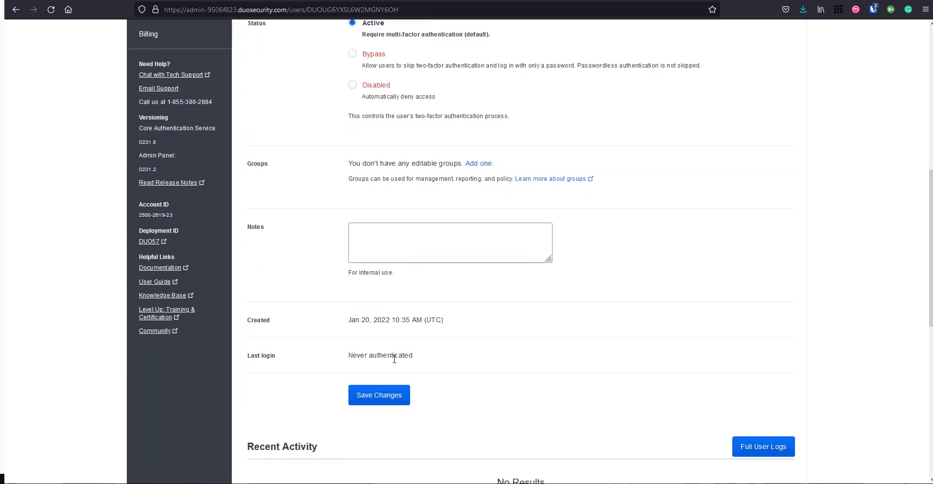
scroll(407, 377, down, 4)
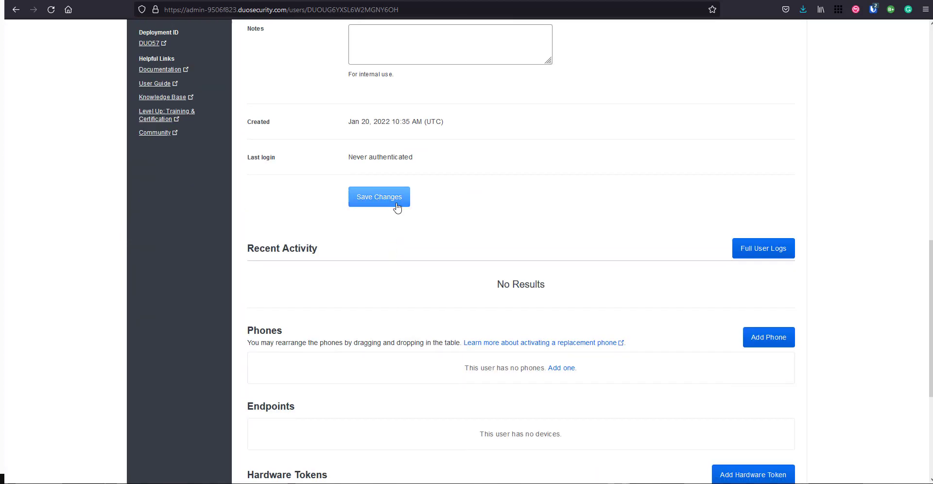
click(398, 205)
scroll(397, 208, down, 1)
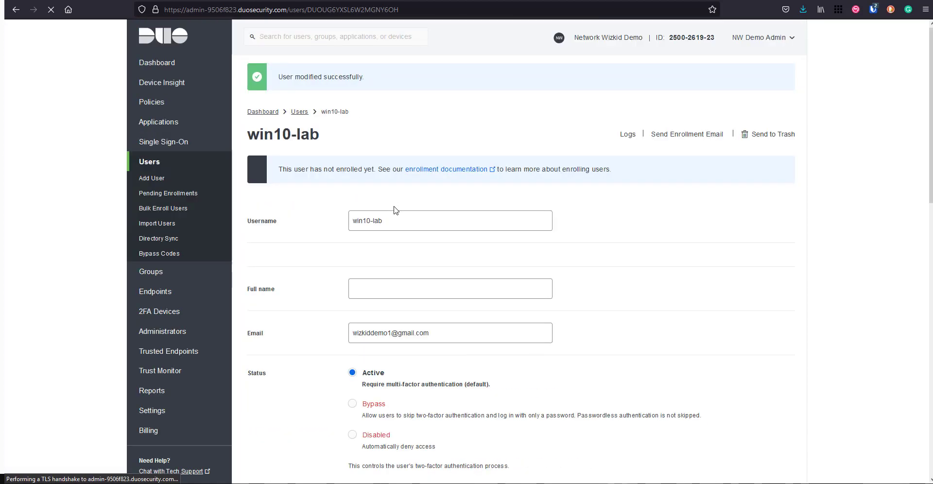
- Send win10-lab an enrollment email from its user page, getting the 'Enrollment code sent.' confirmation
click(149, 167)
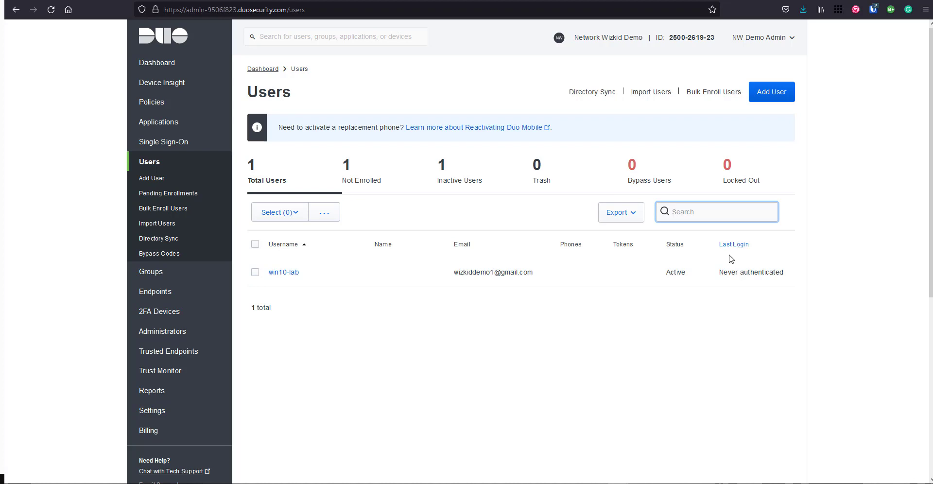
click(285, 277)
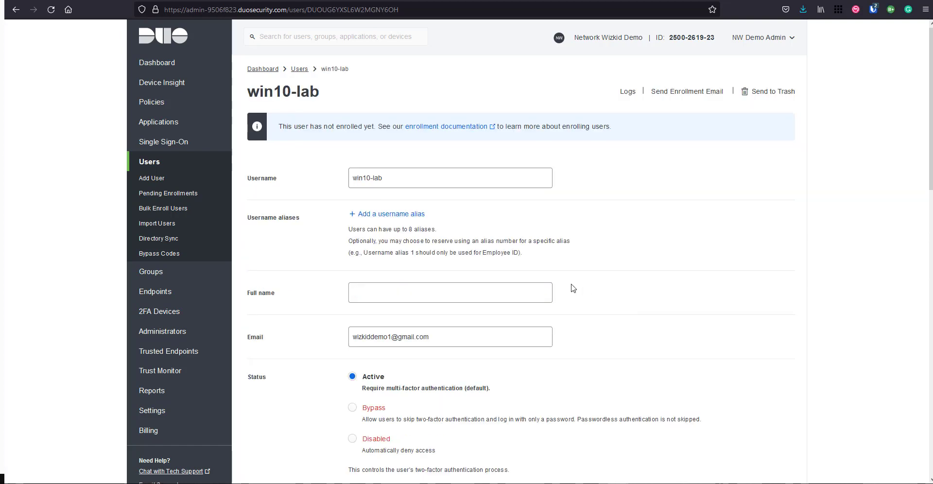
scroll(673, 114, down, 1)
scroll(675, 83, up, 1)
click(675, 93)
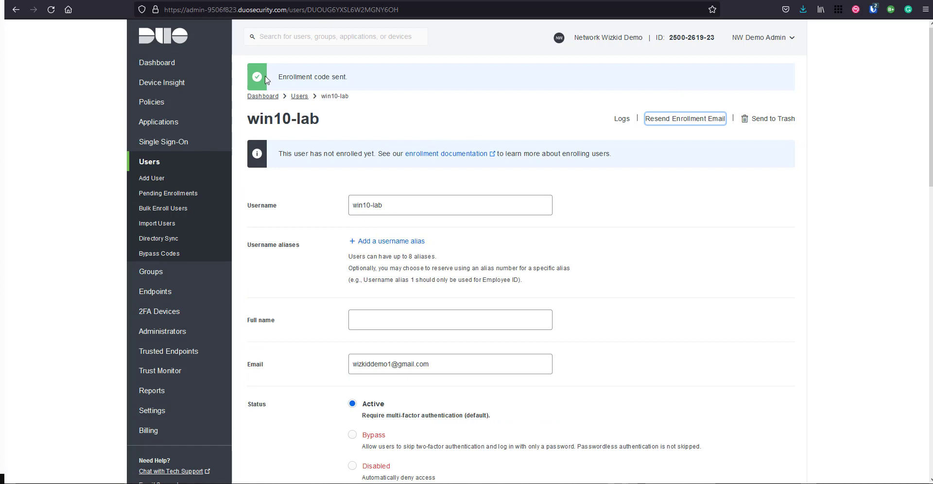
drag(280, 78, 350, 77)
click(497, 120)
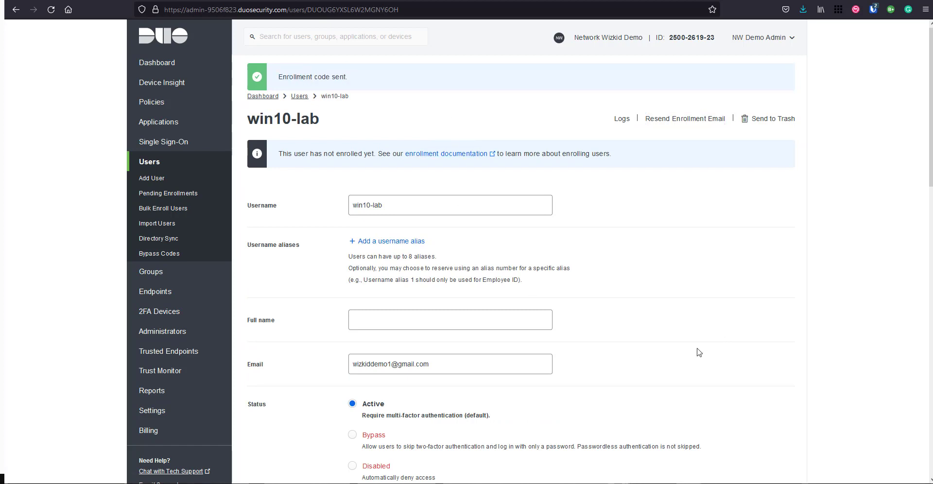
key(alt+Tab)
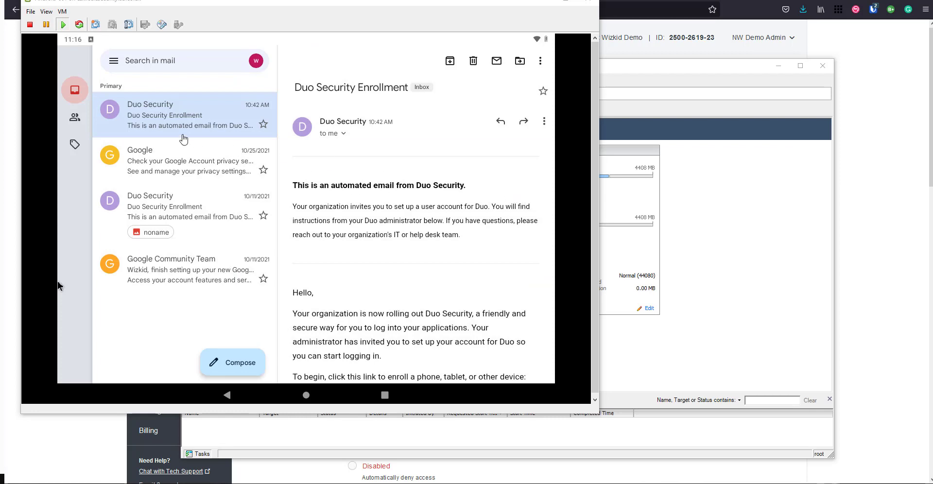
- On the Android VM, follow the link in the Duo Security Enrollment email in Gmail
click(419, 242)
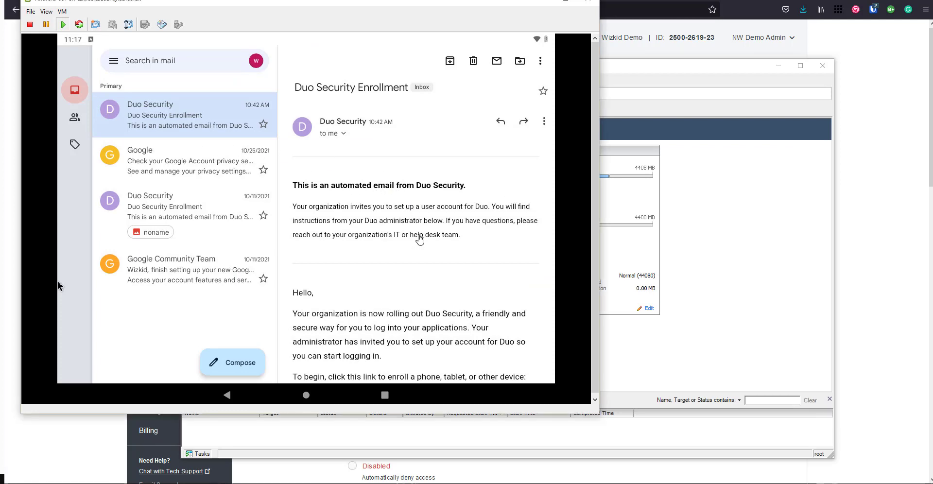
scroll(427, 232, down, 1)
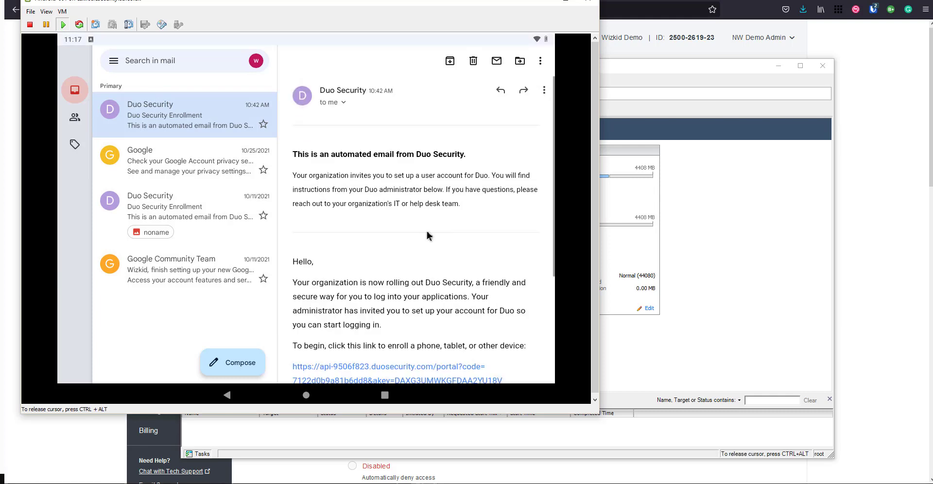
scroll(428, 236, down, 2)
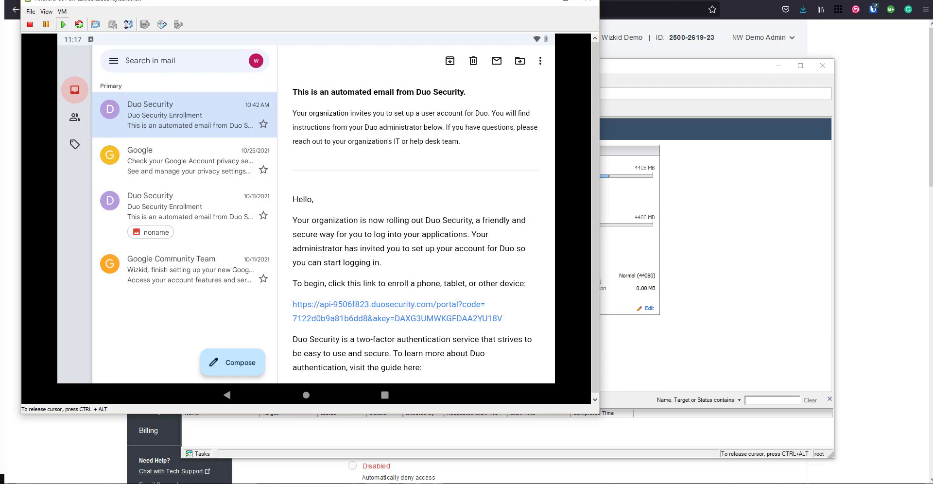
click(412, 319)
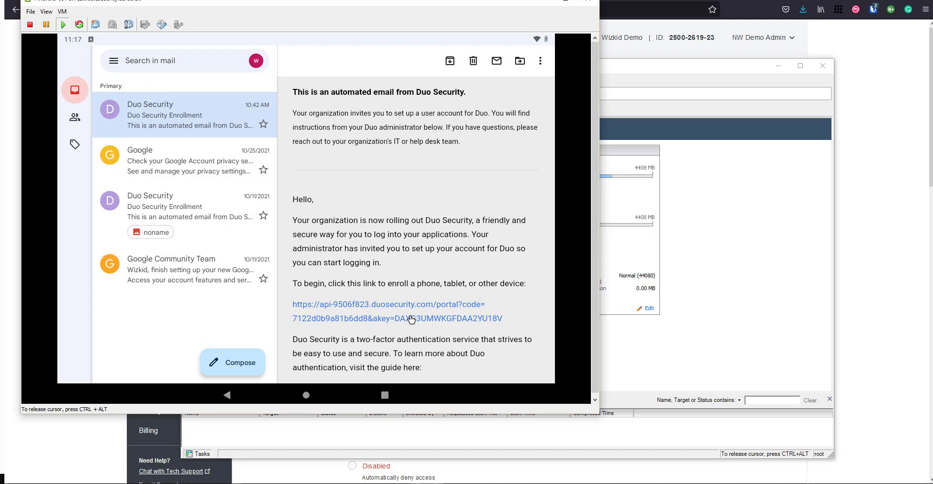
click(407, 318)
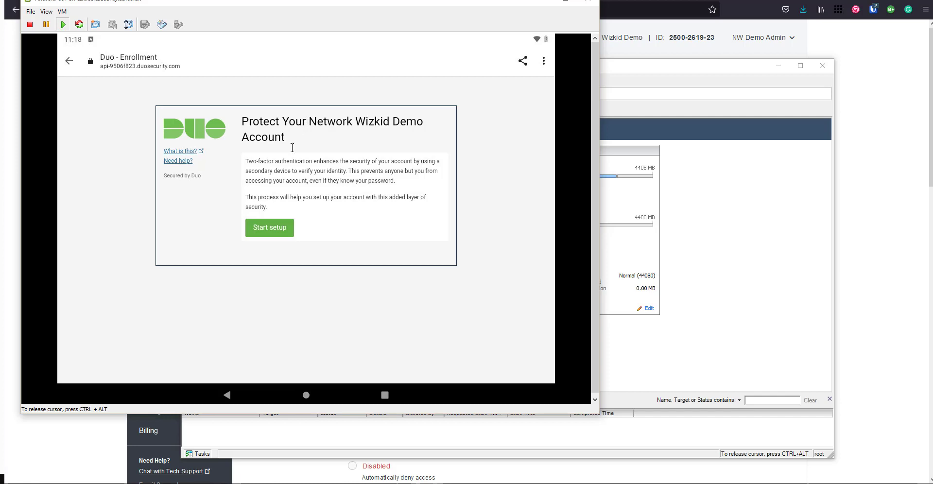
- Start Duo setup, choose tablet as the device type and confirm Duo Mobile is installed
click(273, 229)
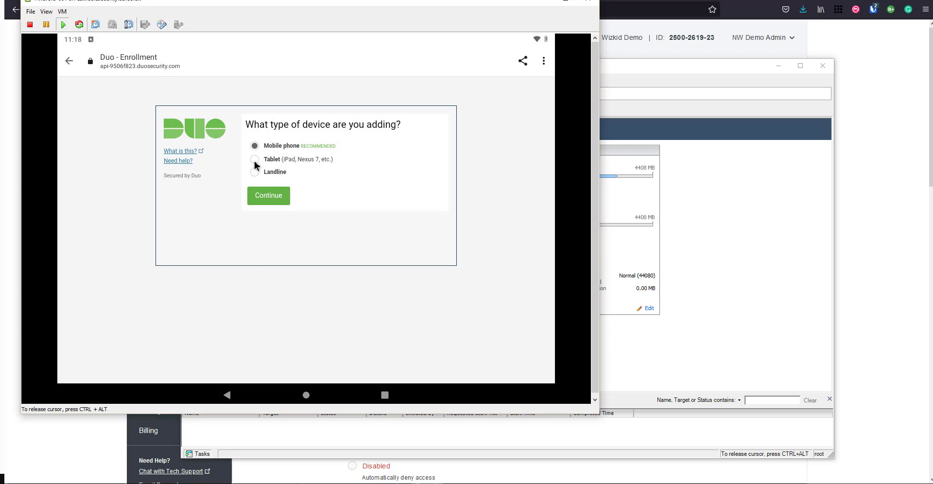
click(256, 160)
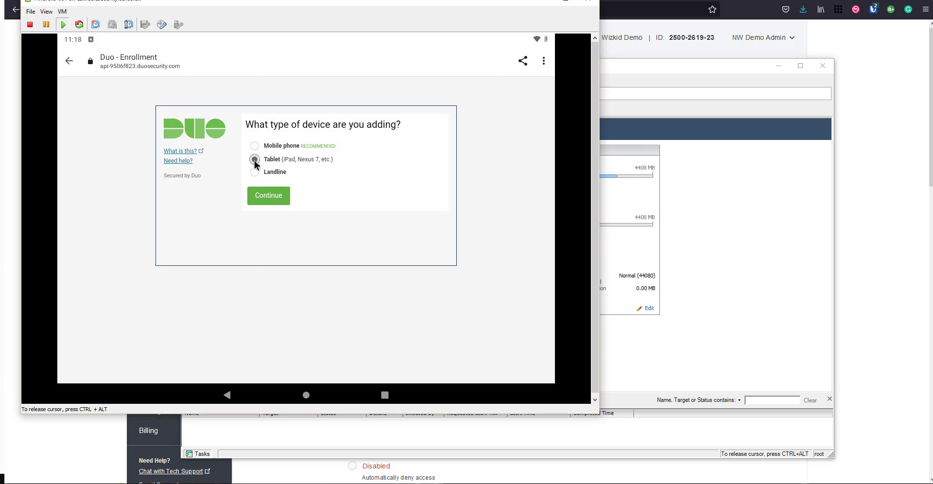
click(264, 196)
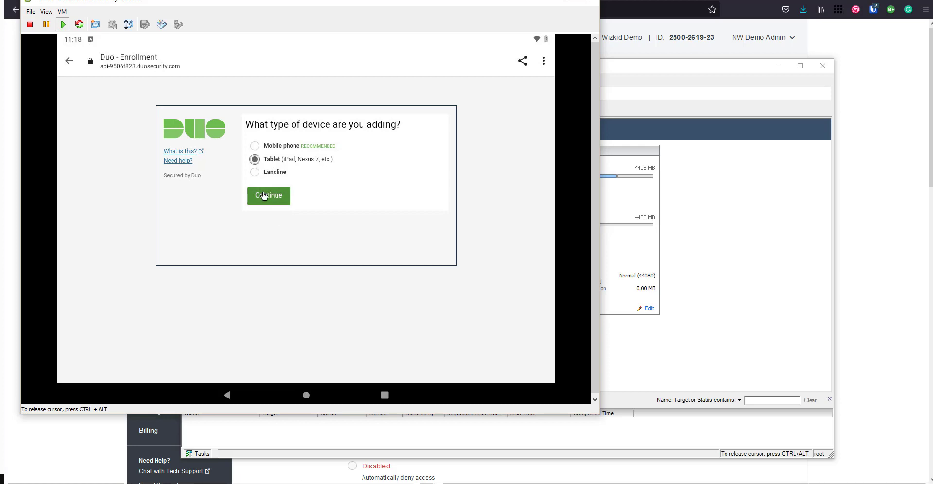
click(264, 195)
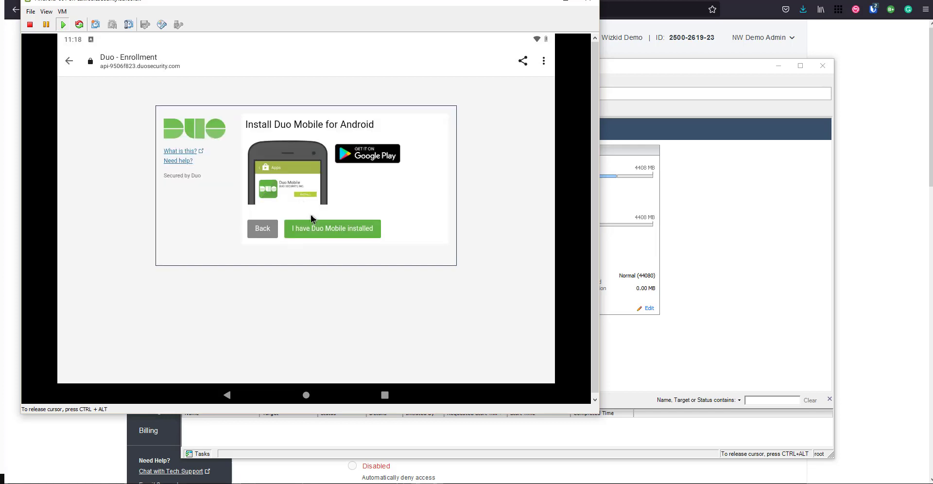
click(310, 231)
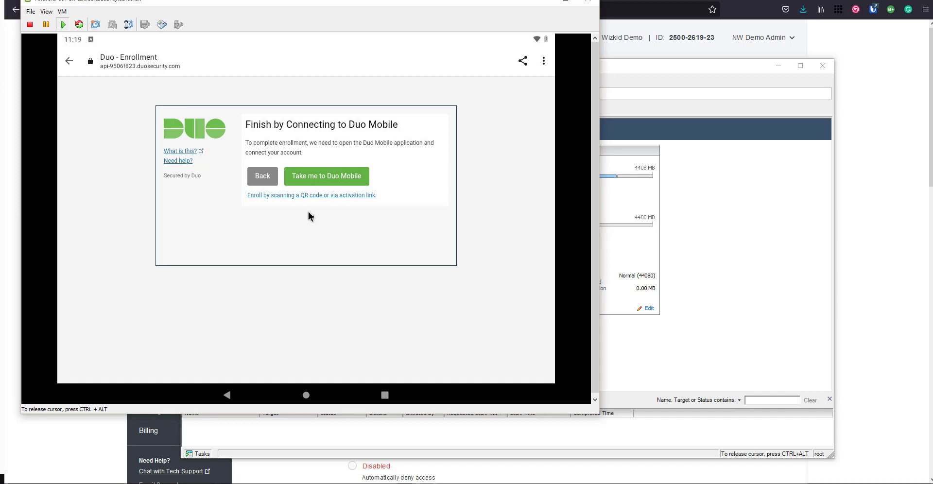
- Hand off to Duo Mobile and save the account under its suggested name
click(309, 179)
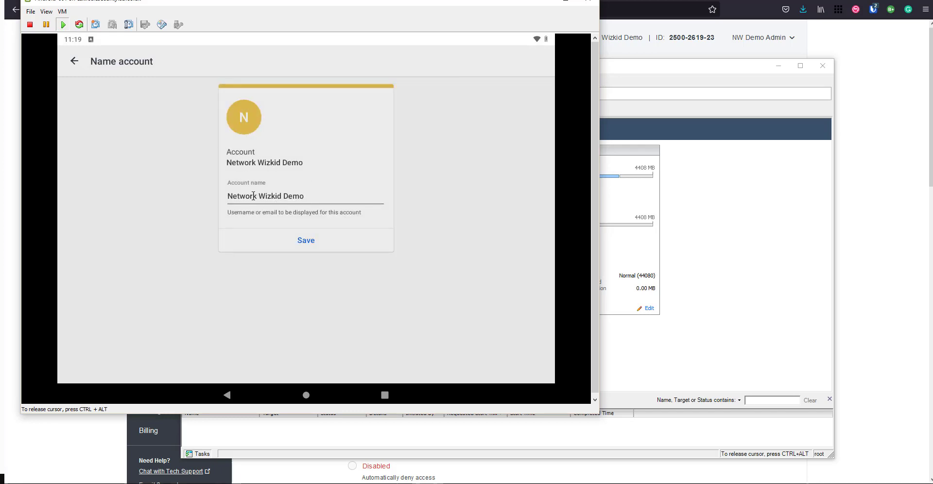
click(305, 246)
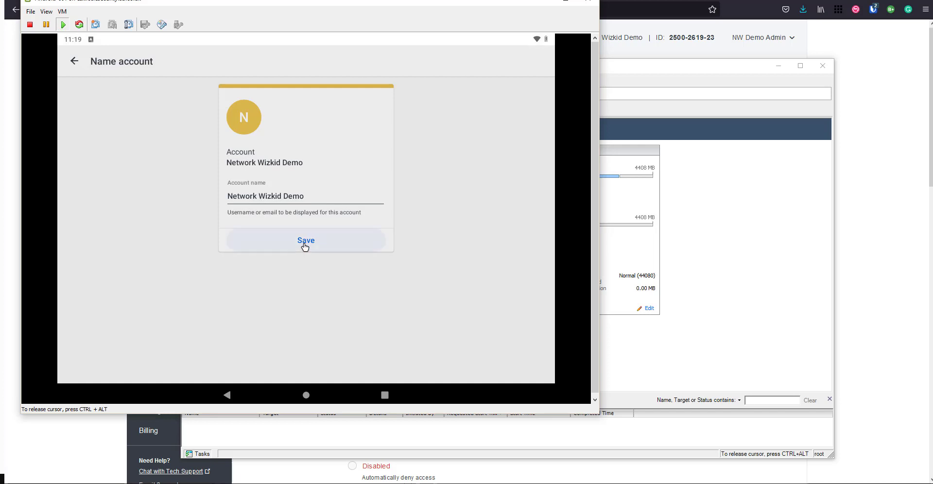
click(305, 246)
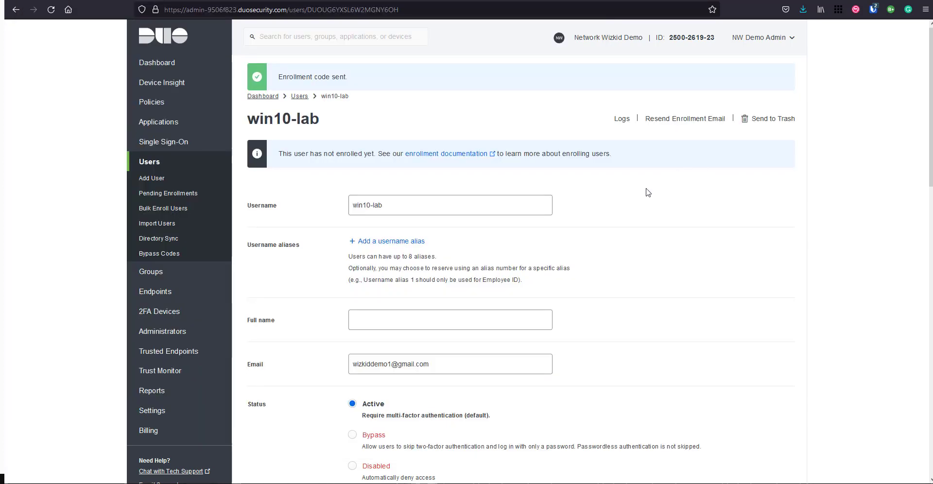
- Check the Phones section of the win10-lab user for the enrolled Android phone
click(192, 64)
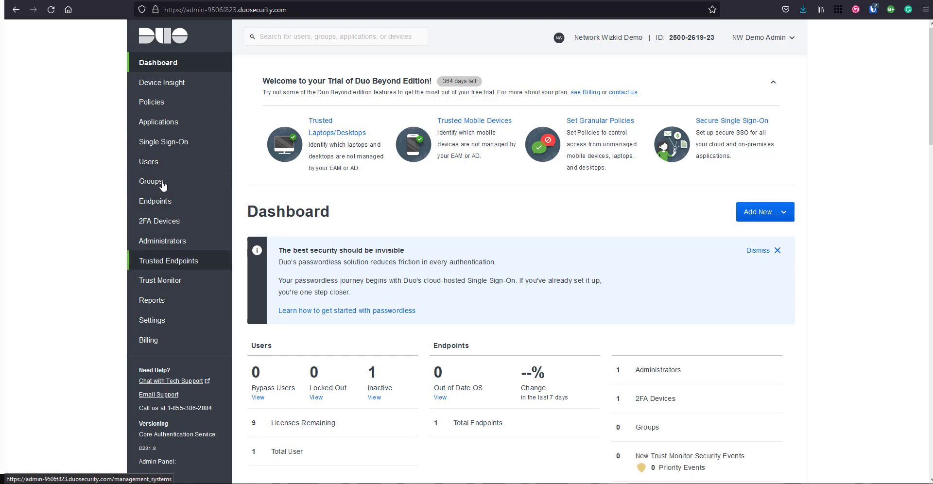
click(165, 163)
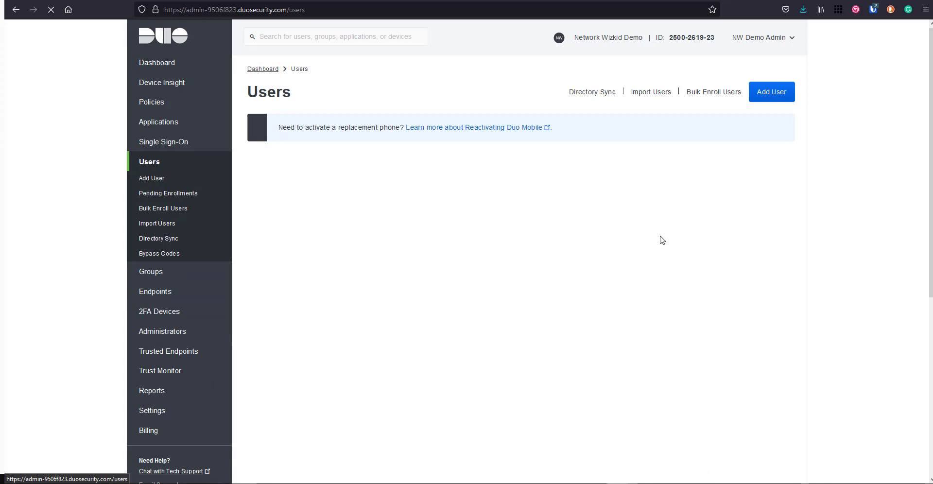
scroll(650, 254, down, 2)
drag(666, 223, 688, 224)
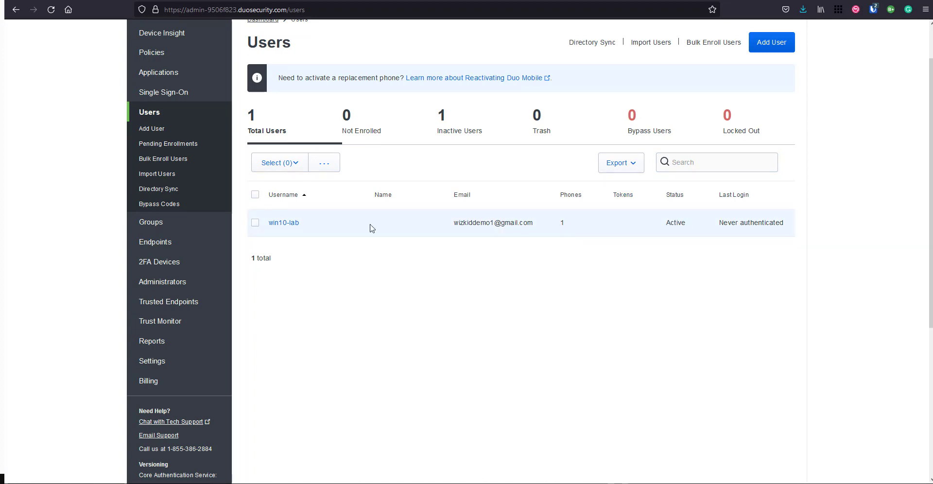
click(284, 224)
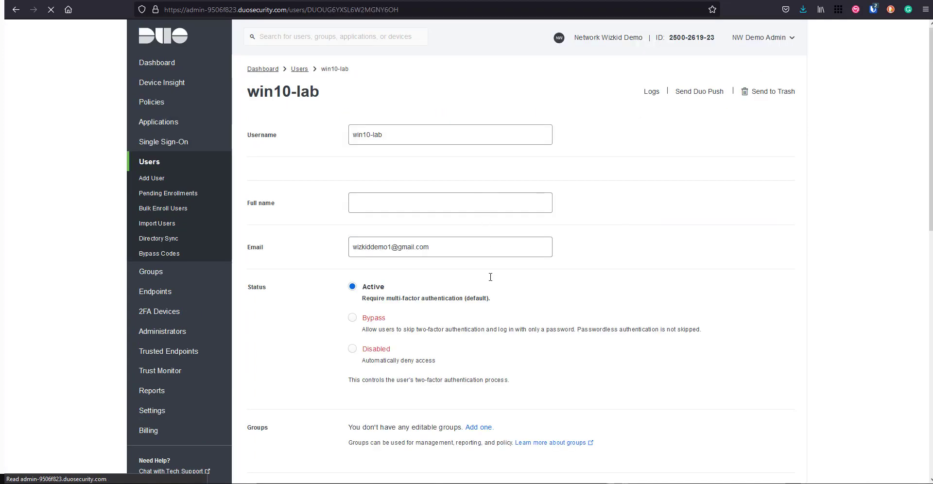
scroll(489, 273, down, 10)
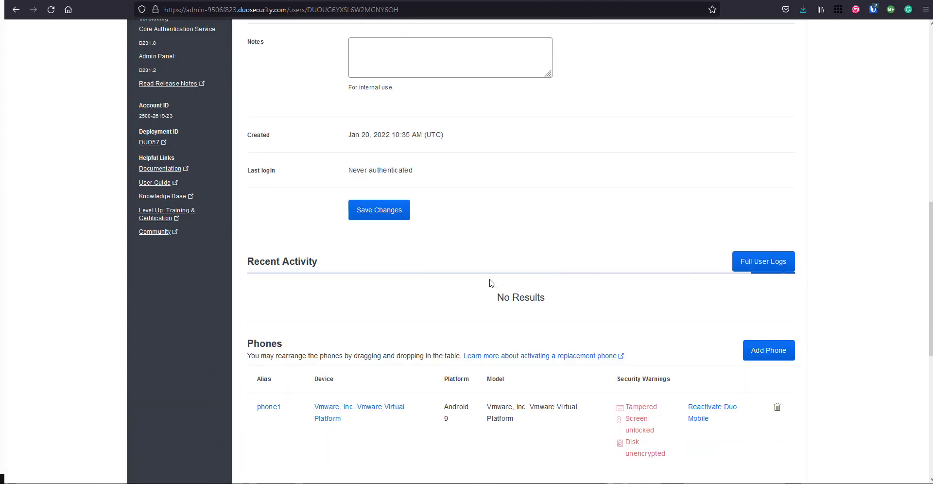
scroll(490, 282, down, 3)
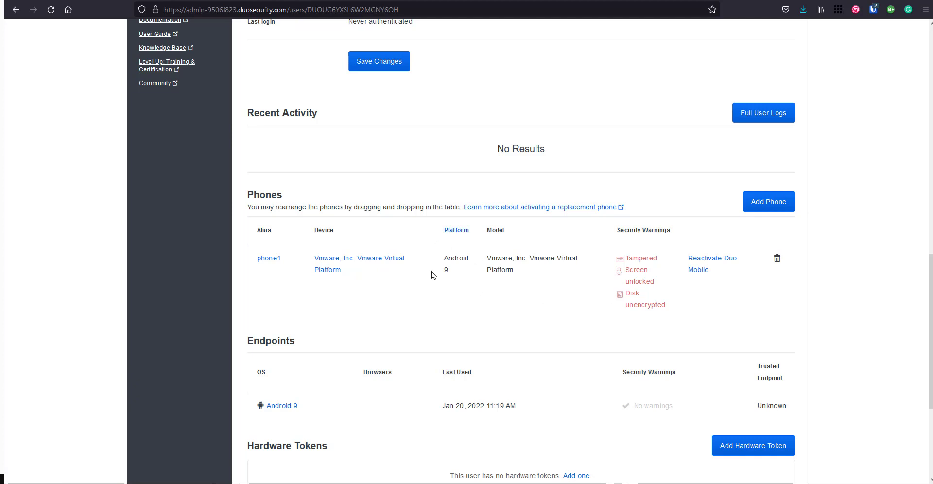
drag(491, 259, 557, 261)
click(557, 261)
scroll(559, 291, up, 6)
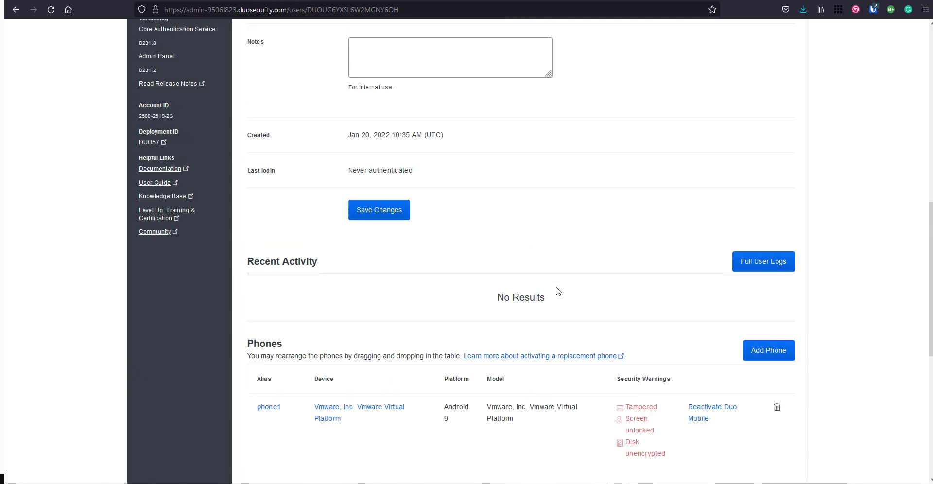
scroll(557, 292, up, 7)
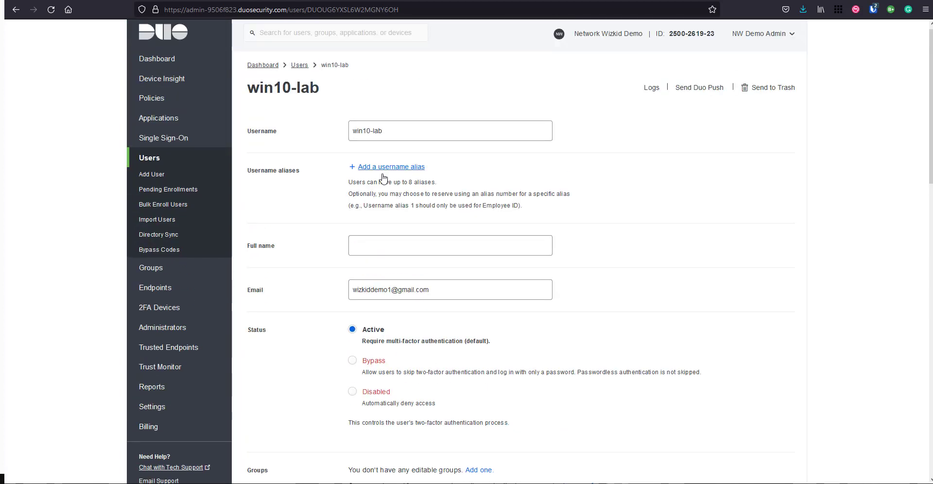
- Return to the Dashboard and bring up the 192.168.99.133 Remote Desktop session
click(200, 67)
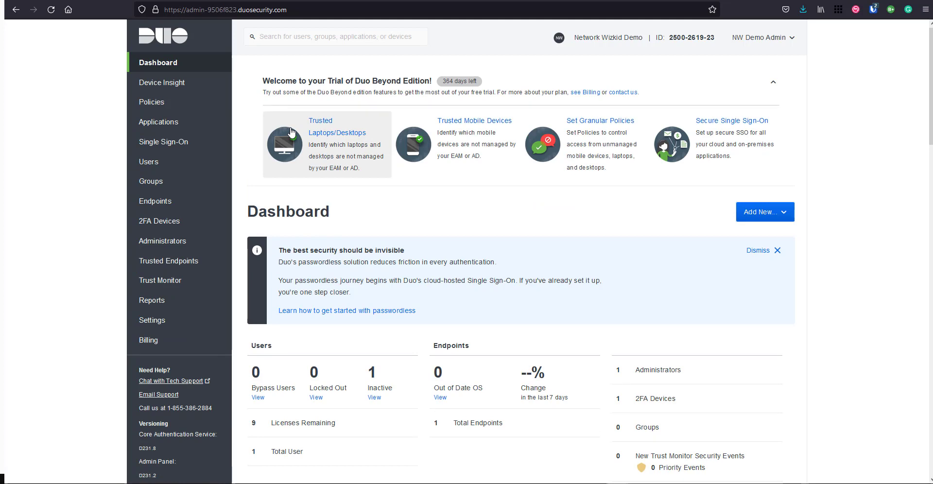
mouse_move(661, 482)
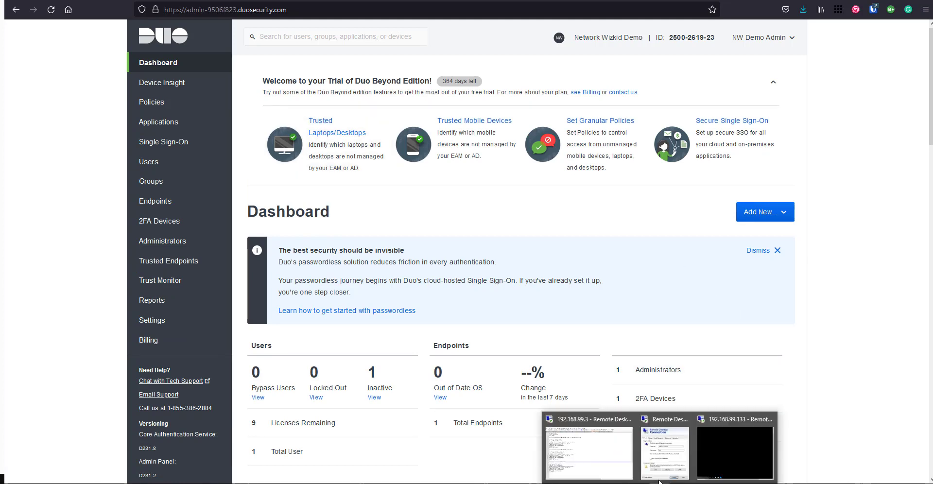
click(711, 446)
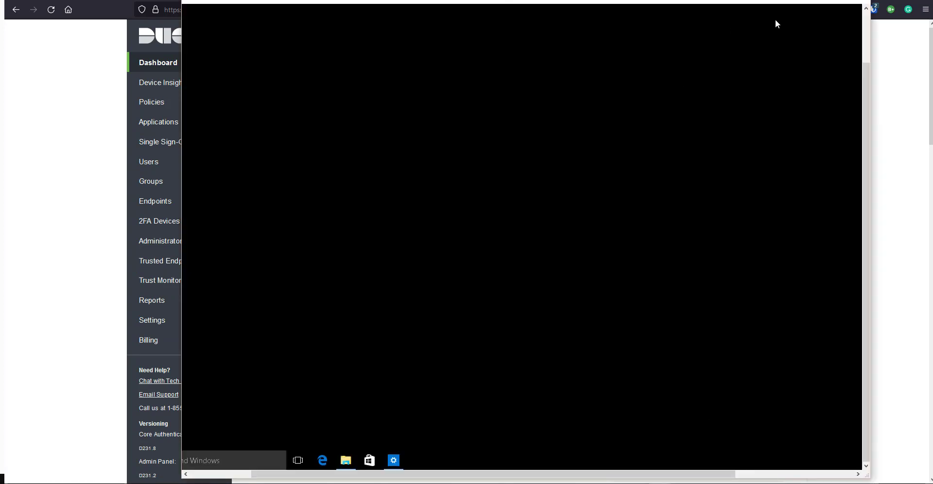
- Close and disconnect the old remote session, then bring Remote Desktop Connection forward
click(860, 2)
click(558, 251)
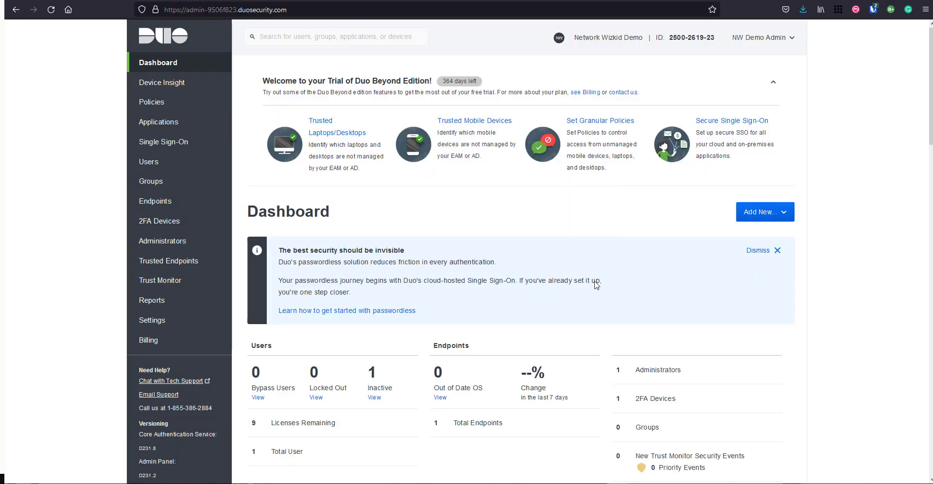
mouse_move(660, 482)
click(708, 449)
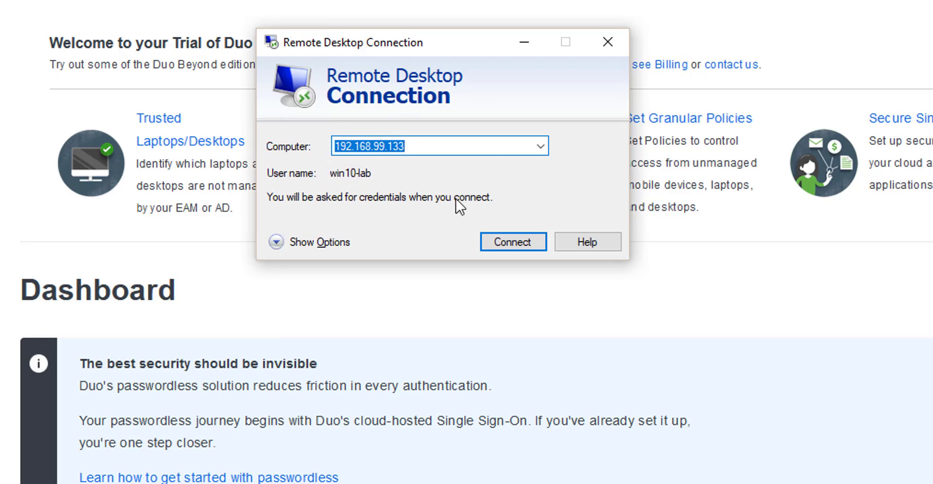
- Connect to 192.168.99.133 with the win10-lab password and accept the certificate warning
click(490, 235)
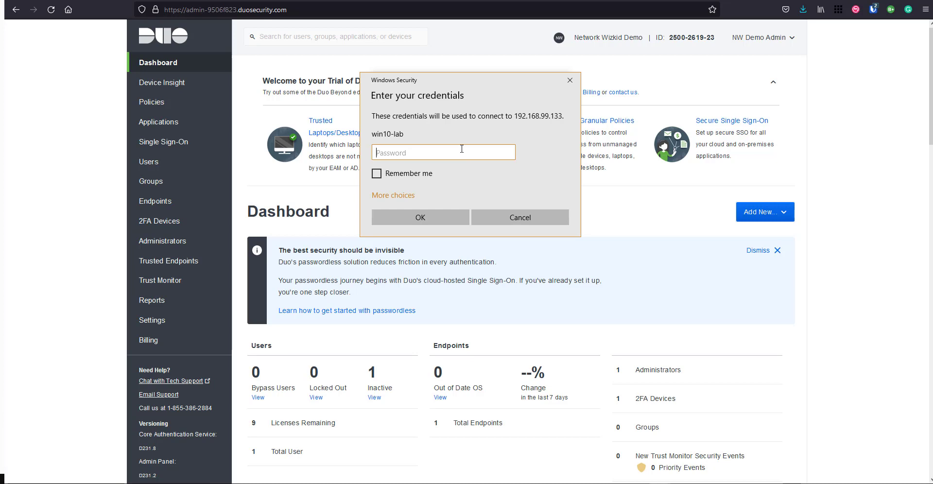
text(••••)
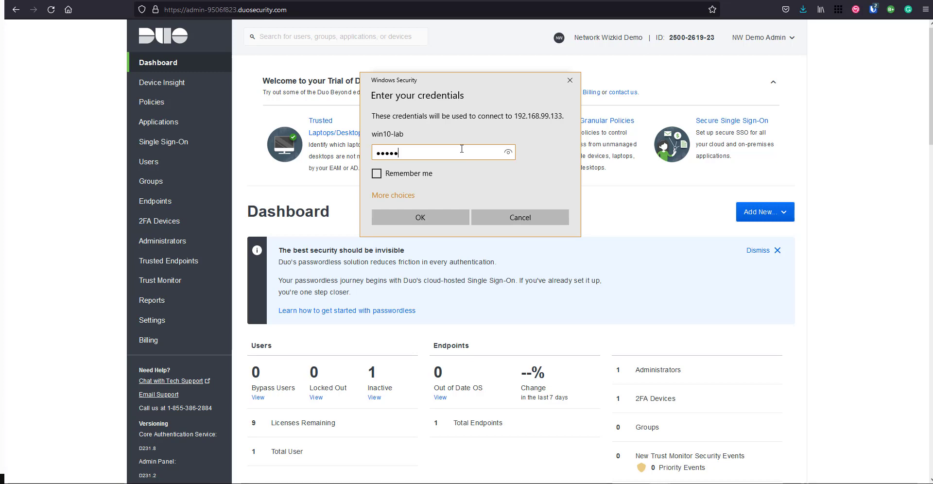
key(Return)
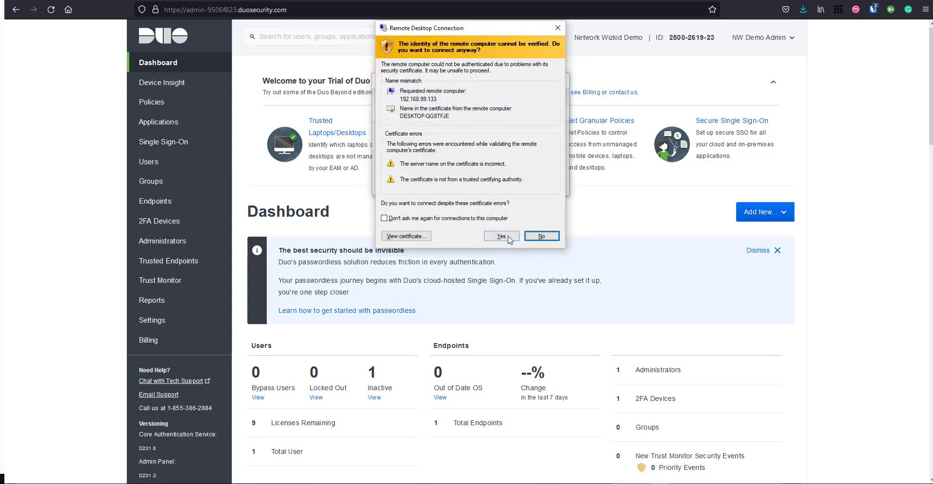
click(501, 235)
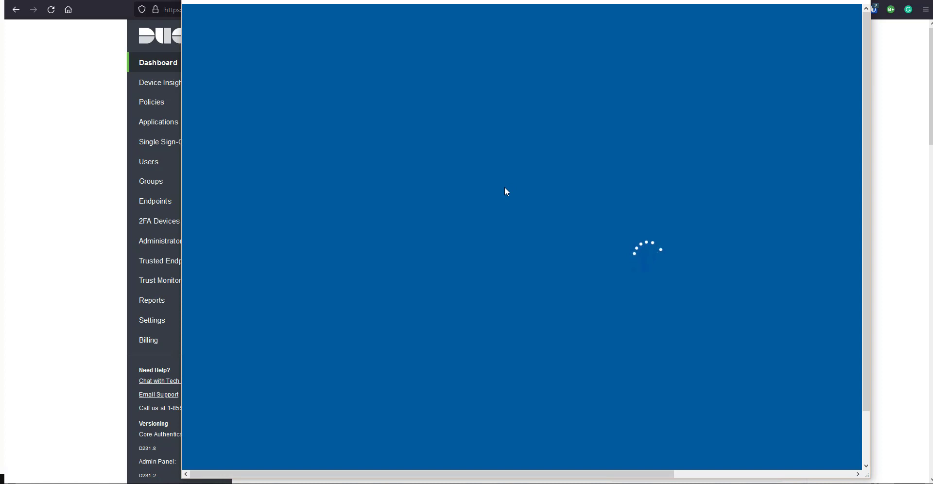
- Submit the win10-lab RDP sign-in and approve its Duo push in Duo Mobile on Android
click(837, 5)
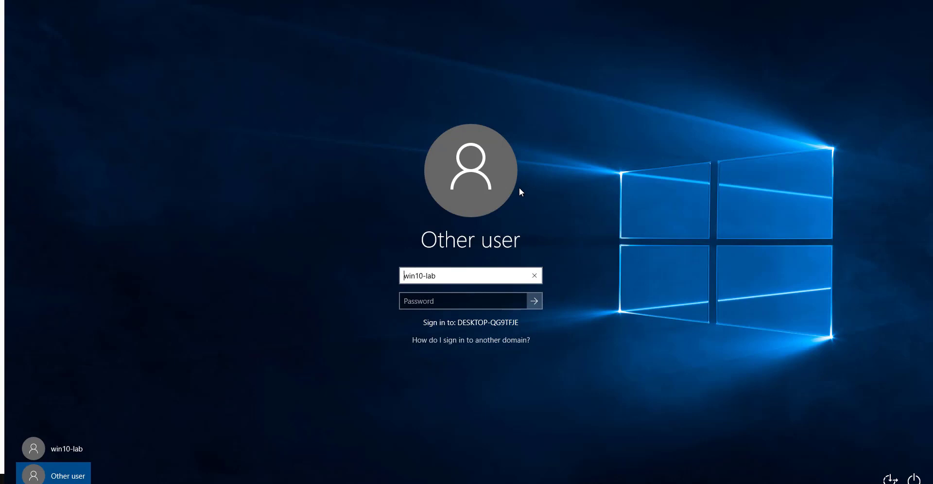
click(534, 301)
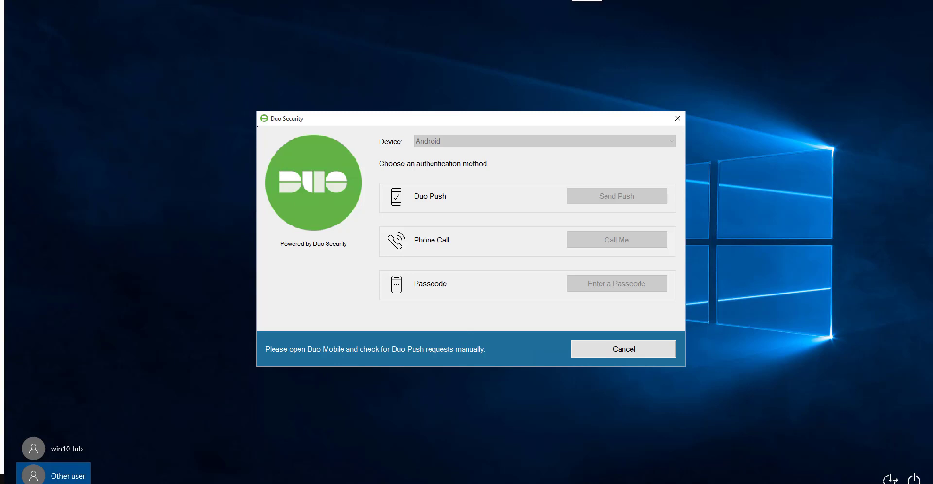
key(alt+Tab)
mouse_move(426, 483)
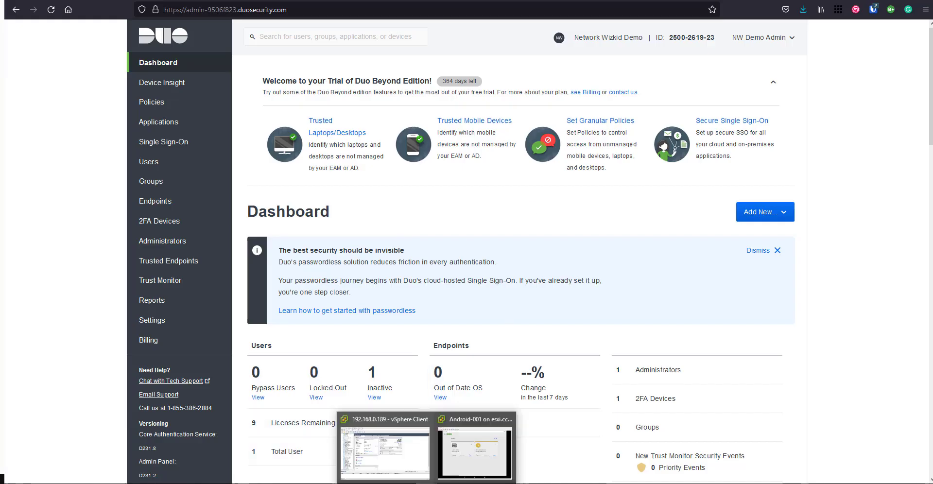
click(498, 461)
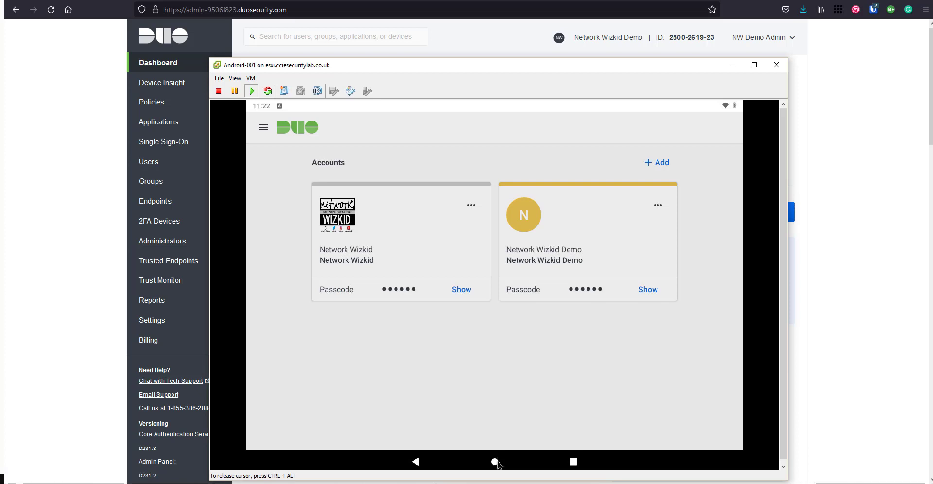
click(494, 462)
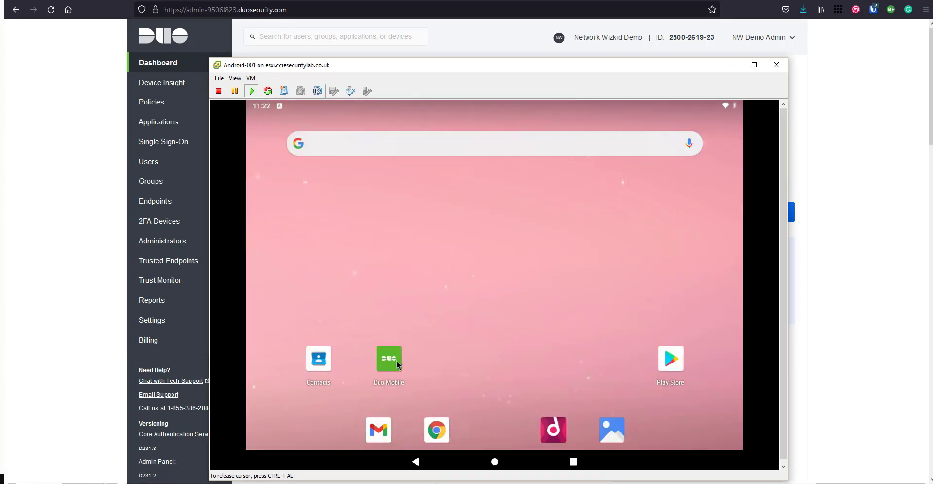
click(397, 365)
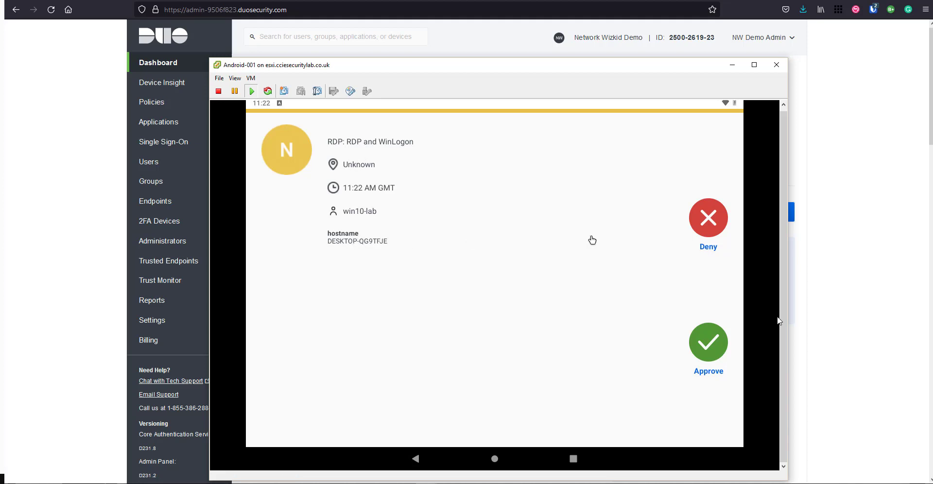
click(718, 347)
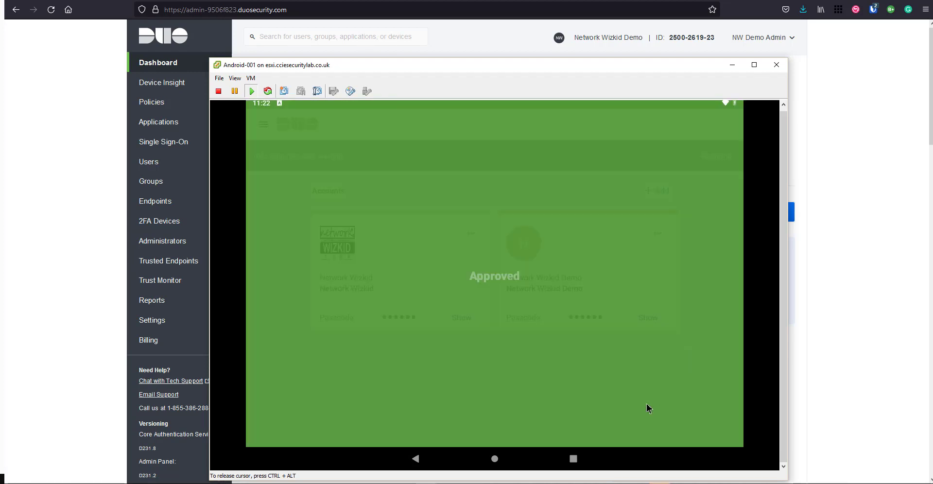
- Complete the remote desktop sign-in, then return to the Duo Admin dashboard in the browser
mouse_move(656, 483)
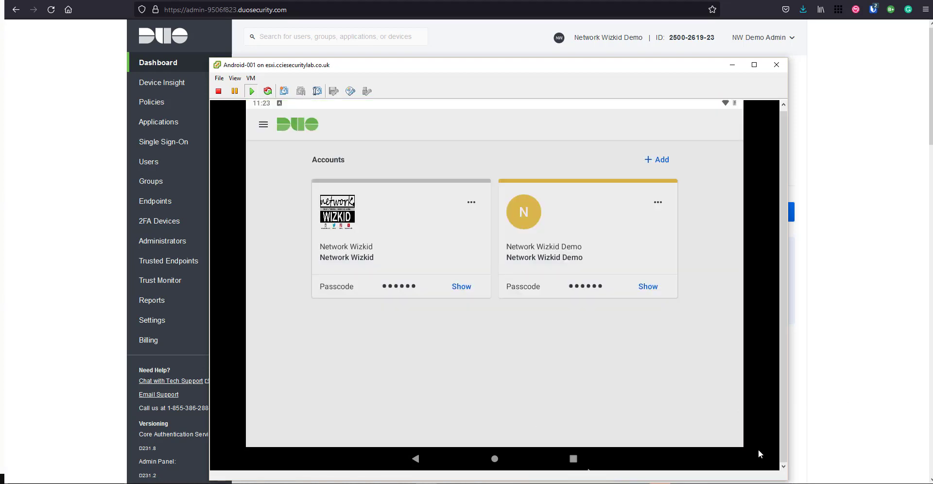
click(708, 469)
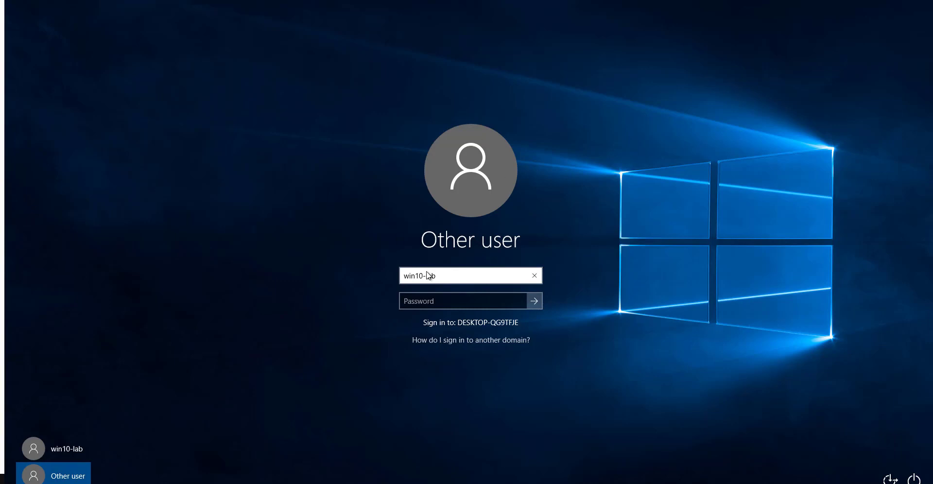
key(Tab)
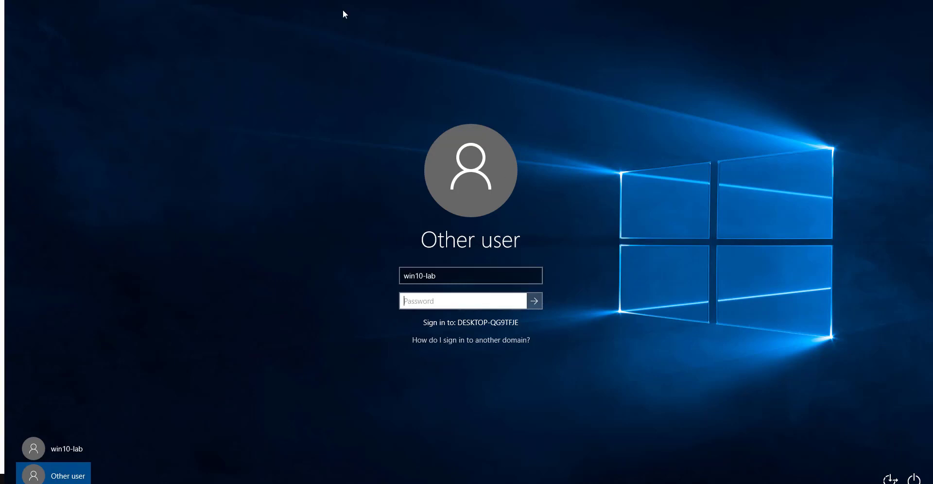
key(Return)
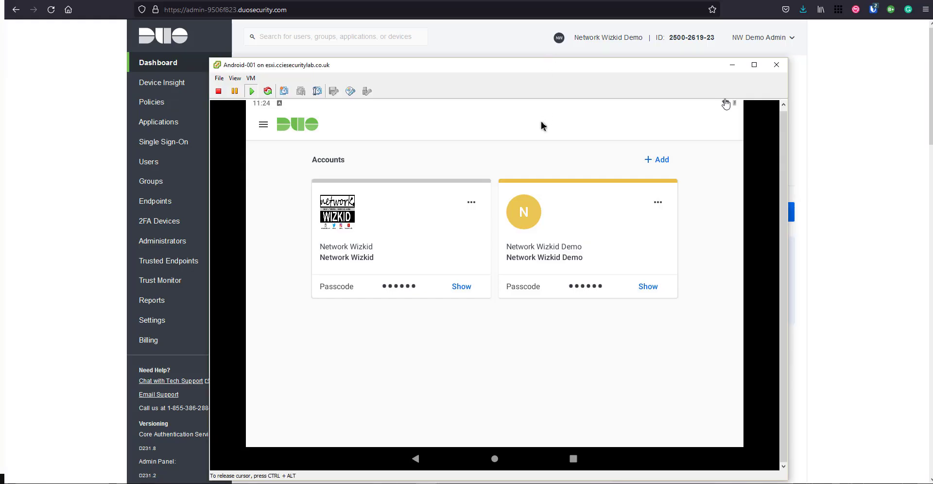
click(734, 64)
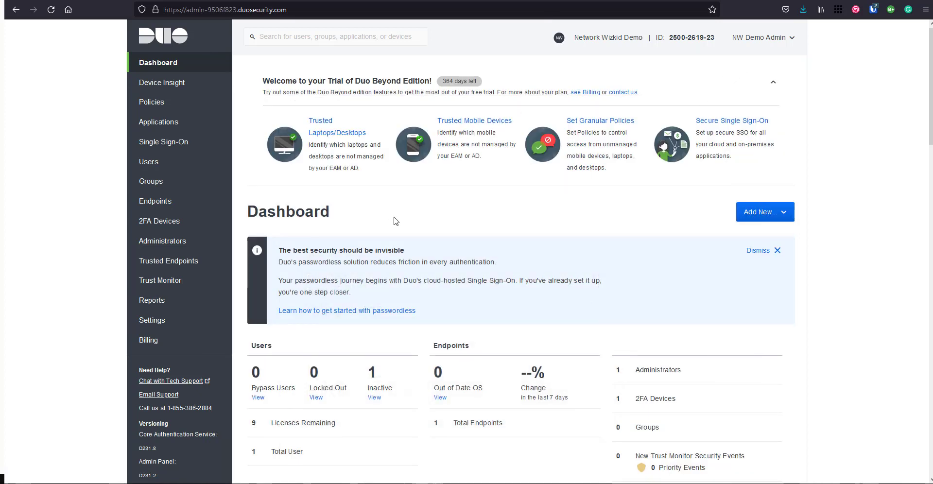
- Inspect the two Granted Duo Push entries for win10-lab in the Authentication Log, then return to Dashboard
scroll(284, 218, down, 1)
scroll(281, 212, up, 1)
click(193, 303)
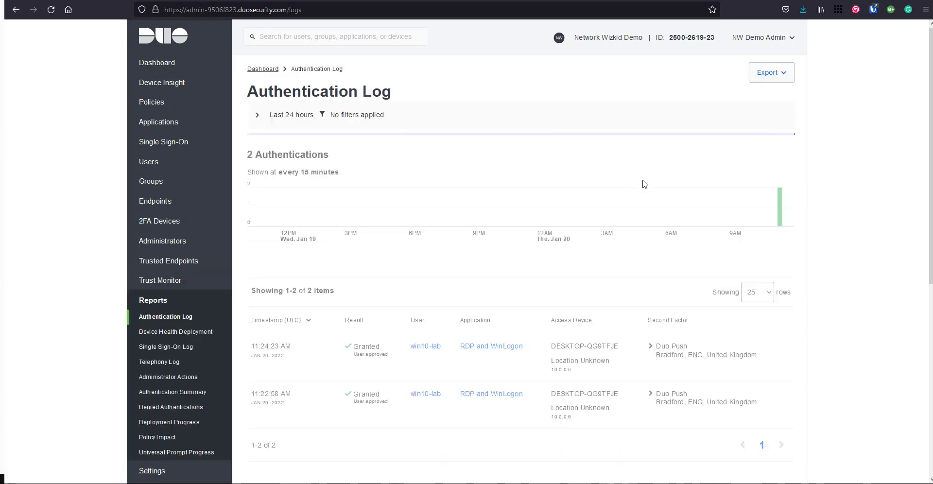
scroll(644, 183, down, 1)
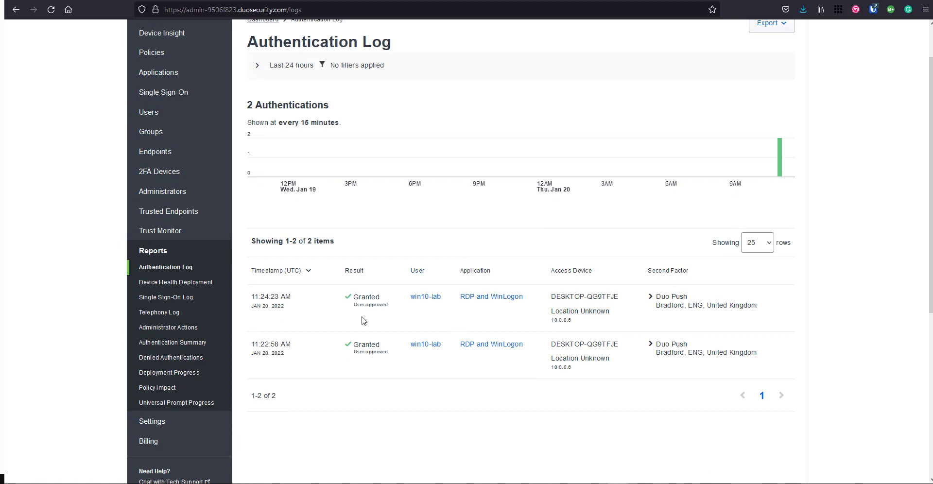
scroll(368, 313, up, 1)
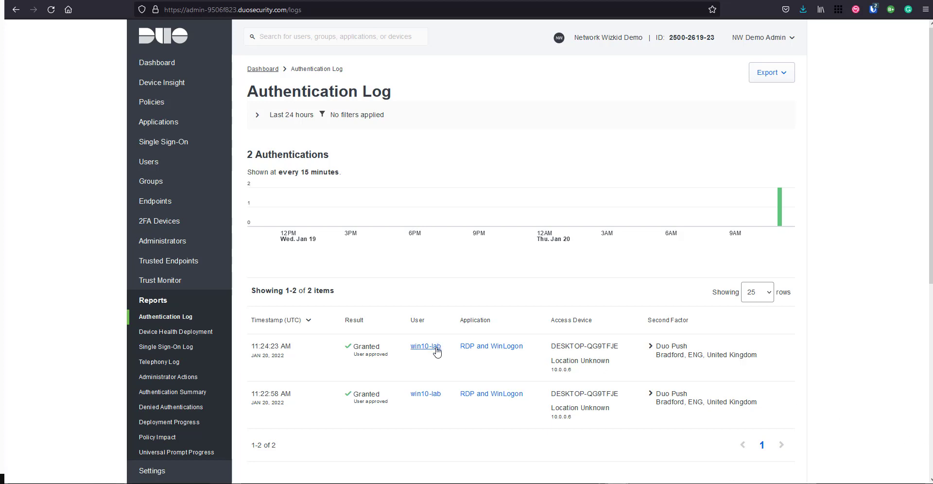
scroll(405, 349, down, 1)
scroll(403, 351, up, 1)
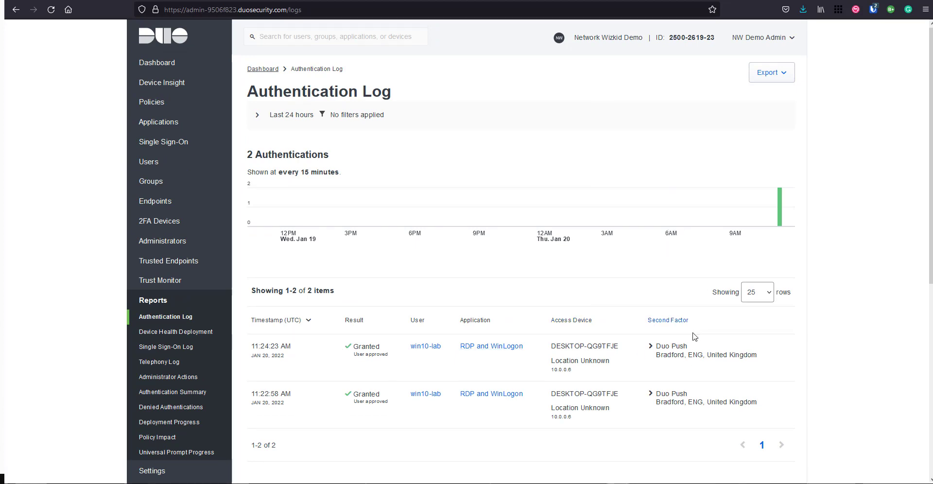
scroll(471, 291, down, 3)
scroll(340, 194, up, 3)
click(190, 72)
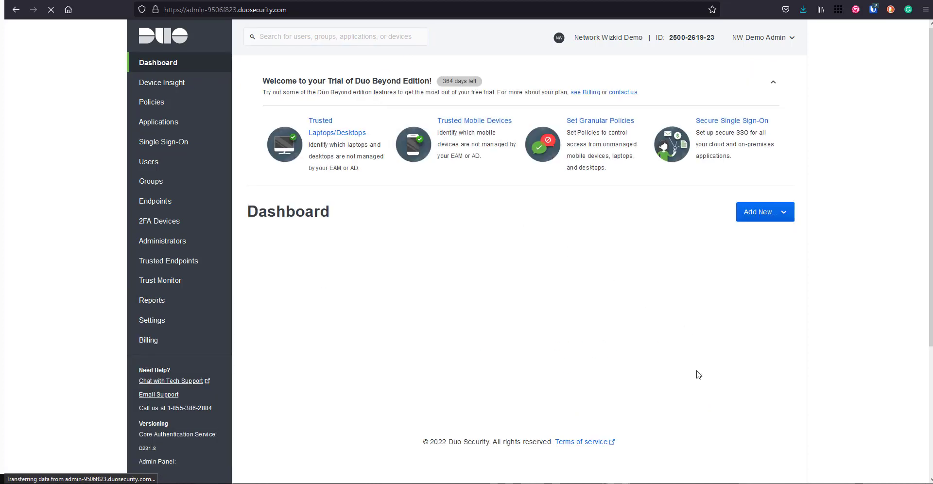
- Disconnect the RDP session and submit the win10-lab password at the local VM console
mouse_move(661, 482)
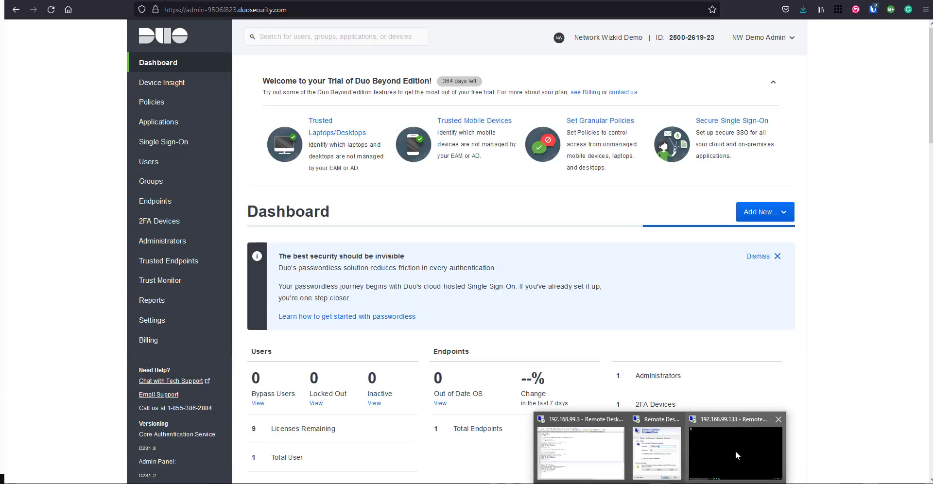
click(736, 456)
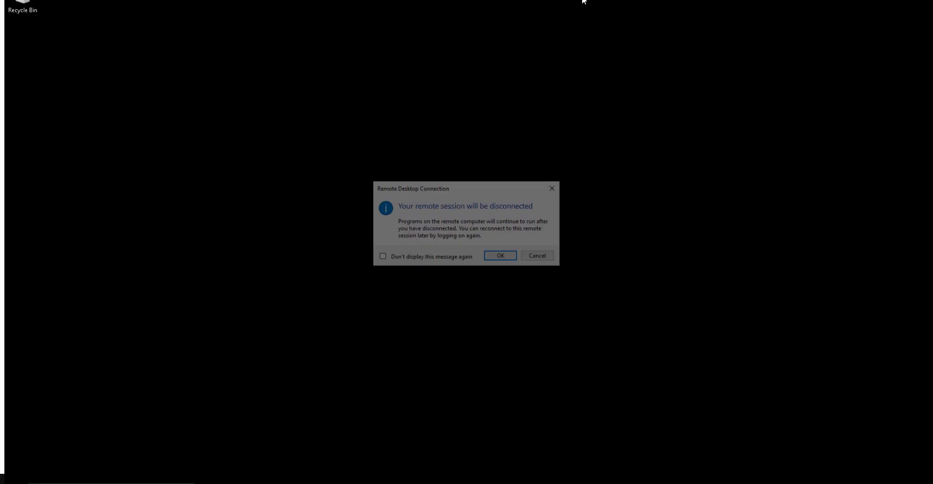
click(498, 263)
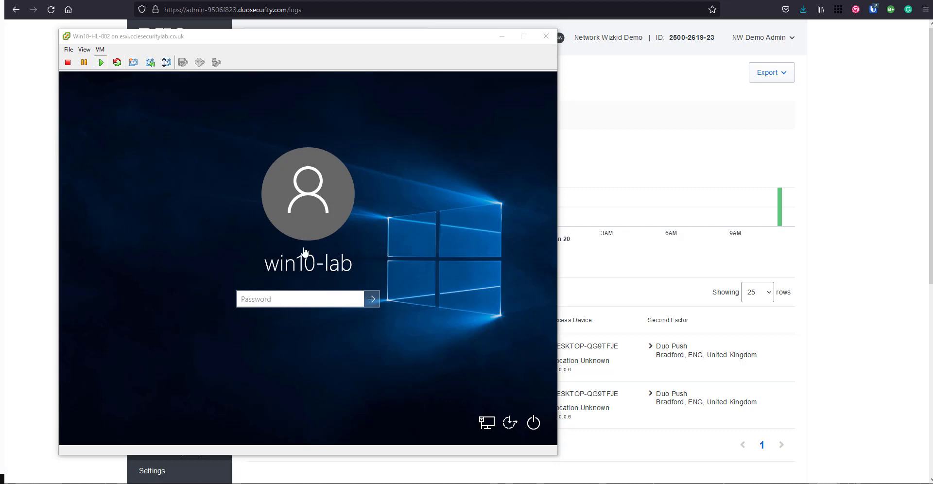
click(263, 300)
click(264, 301)
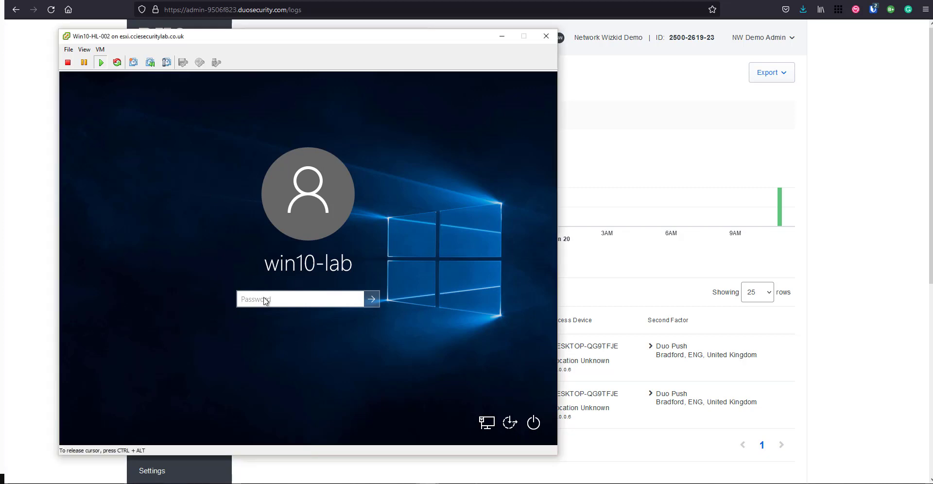
text(*)
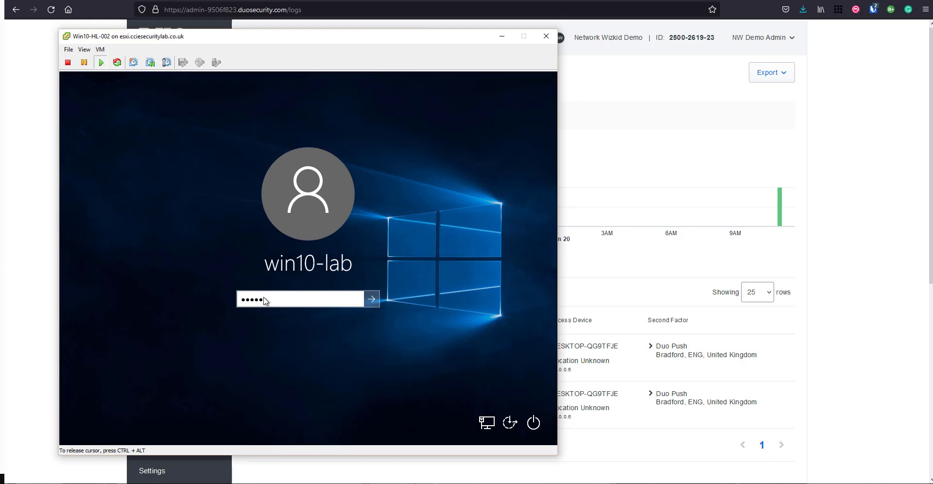
key(BackSpace)
key(BackSpace)
key(BackSpace)
key(BackSpace)
key(BackSpace)
key(Return)
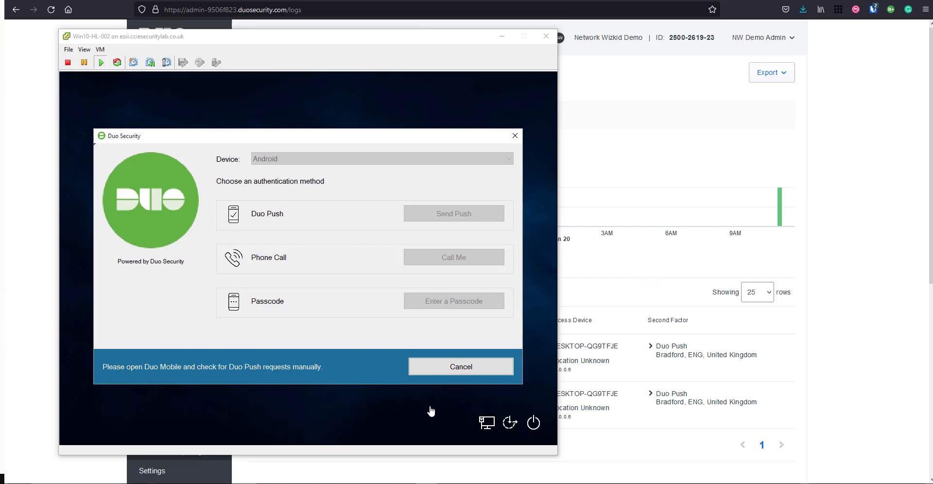
- Approve the WinLogon Duo push request in Duo Mobile on the Android VM
click(403, 43)
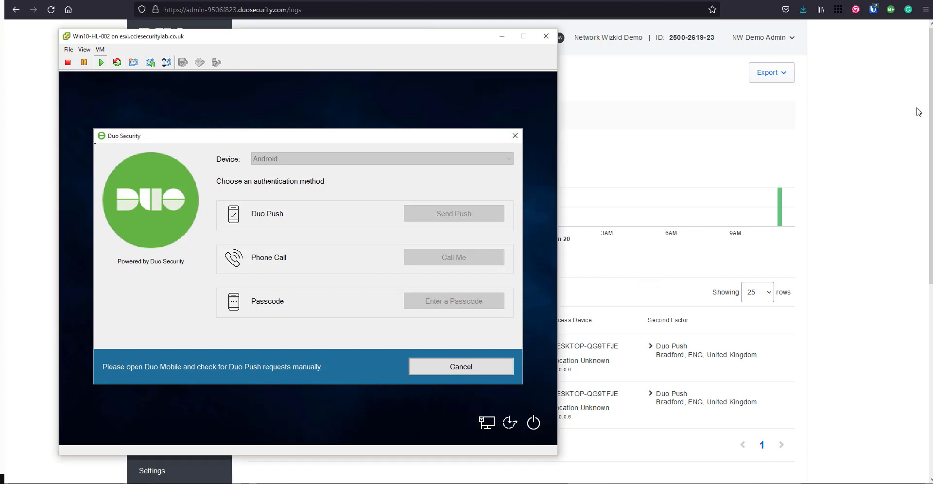
click(637, 77)
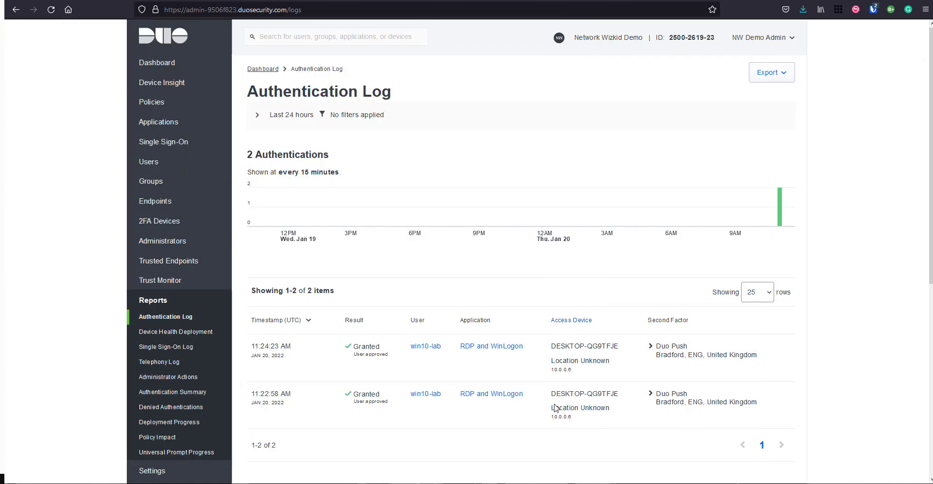
click(440, 445)
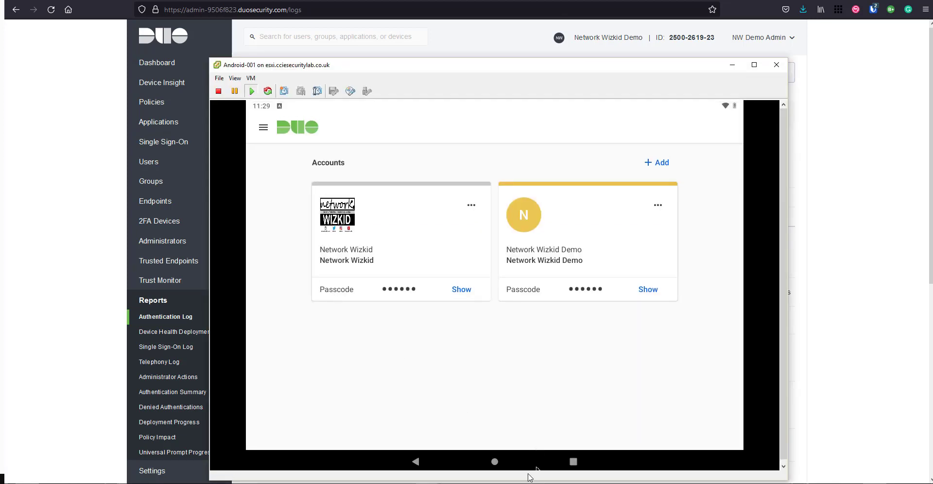
click(498, 468)
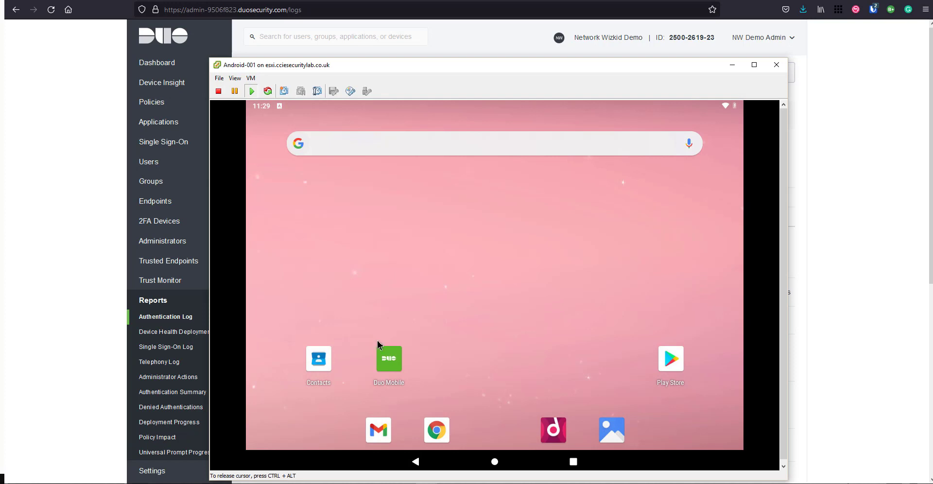
click(394, 358)
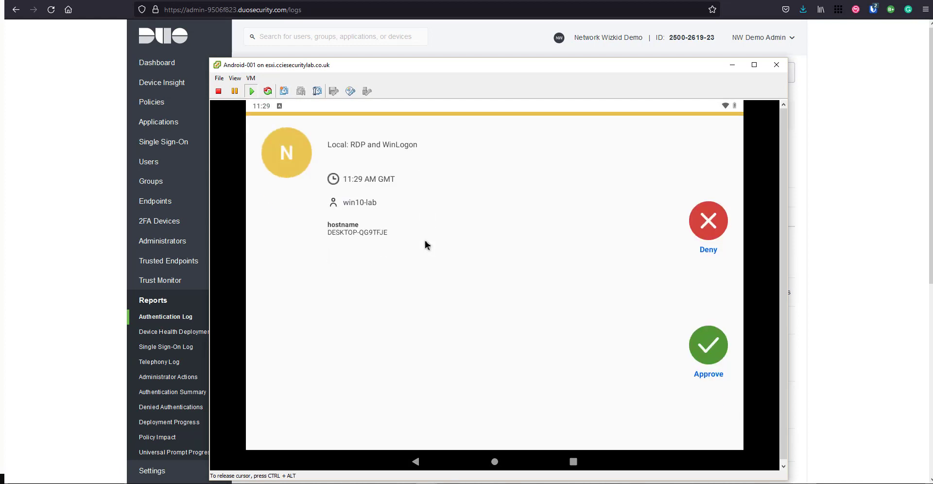
click(710, 348)
click(663, 365)
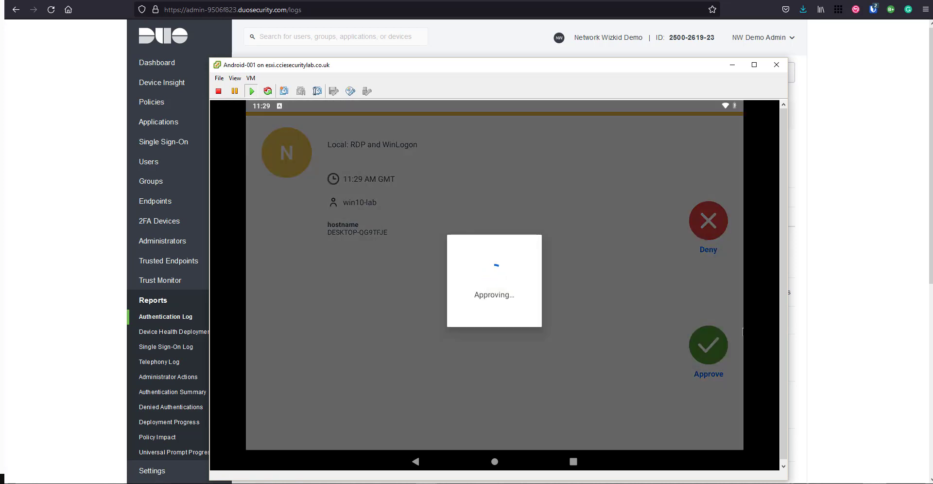
- Confirm the Win10 sign-in, then view the Applications page listing RDP and WinLogon
key(alt+Tab)
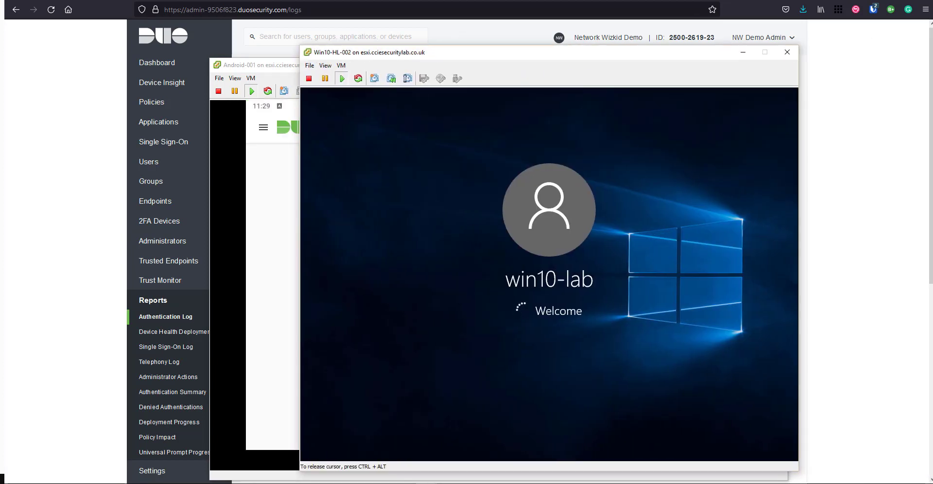
key(alt+Tab)
click(152, 123)
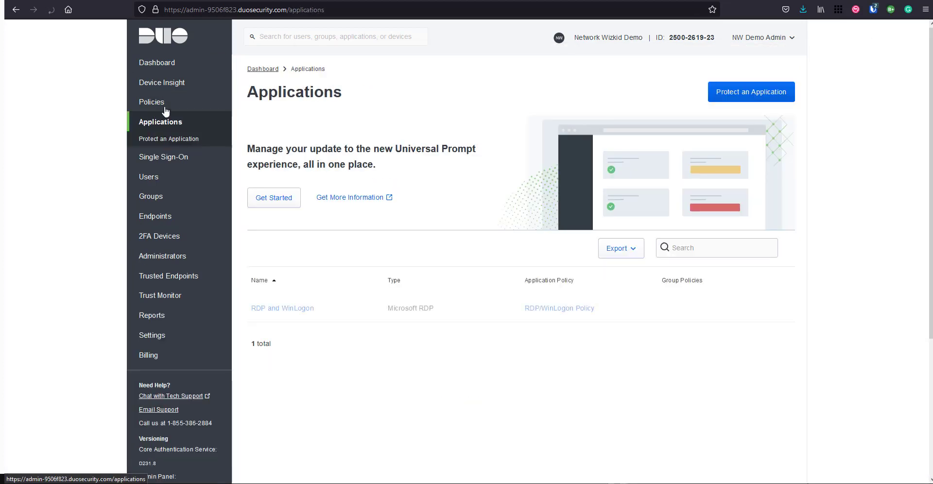